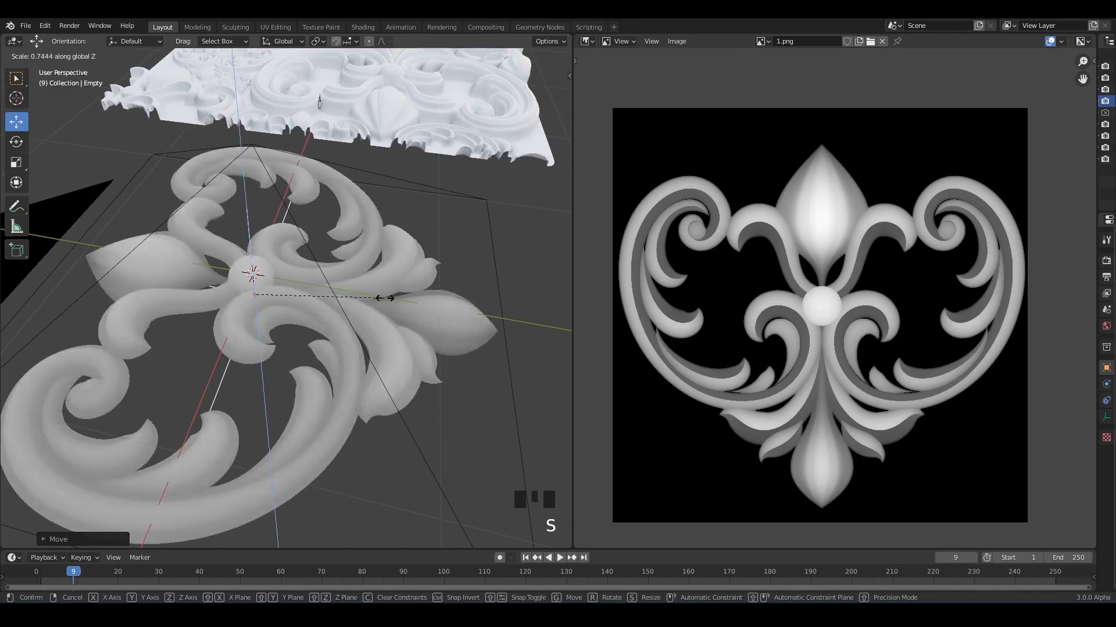
Scale the empty along the global Z axis to about 0.74.
left_click(459, 290)
scroll(323, 306, "up", 2)
middle_click_drag(456, 285, 284, 288)
Preview the large ornament relief plane in rendered shading.
scroll(372, 291, "down", 4)
middle_click_drag(488, 293, 253, 317, "shift")
scroll(416, 275, "up", 2)
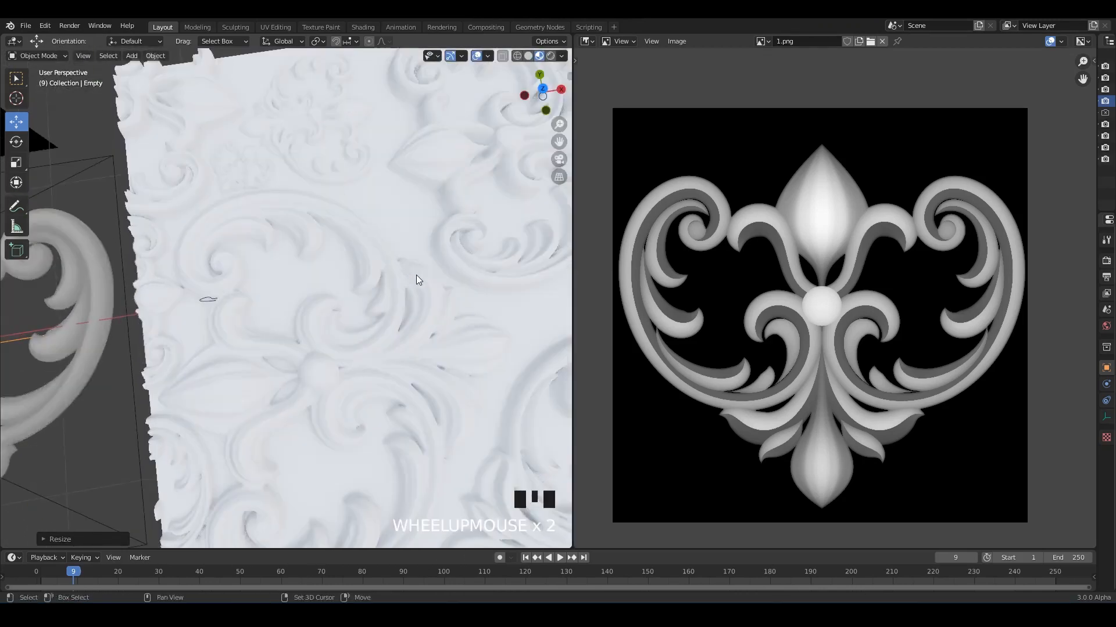
middle_click_drag(416, 275, 398, 276, "shift")
left_click(550, 56)
scroll(412, 223, "down", 2)
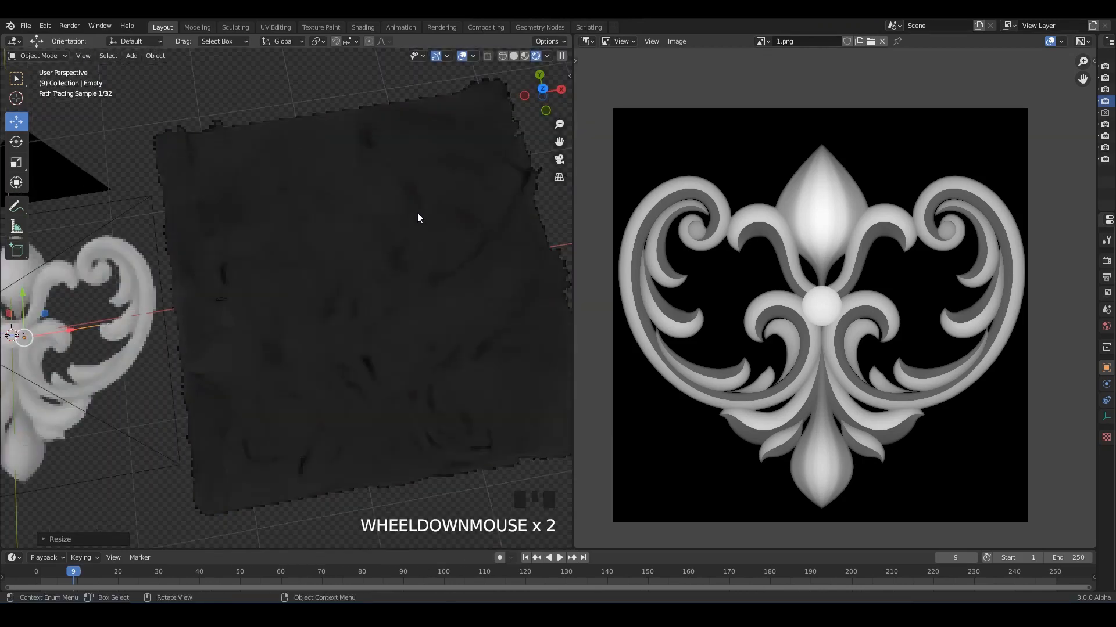
middle_click_drag(462, 169, 472, 172)
scroll(472, 172, "up", 2)
Return the 3D view to solid shading and isolate the relief plane in local view.
left_click(513, 55)
middle_click_drag(360, 197, 471, 227)
left_click(410, 261)
key("KP_Divide")
mouse_move(395, 271)
middle_mouse_down()
mouse_move(294, 278)
mouse_move(388, 256)
mouse_move(389, 266)
middle_mouse_up()
scroll(388, 266, "up", 3)
Change the solid-shading MatCap to the reddish-brown clay material for the relief plane.
left_click(562, 56)
left_click(580, 142)
left_click(612, 184)
left_click(579, 147)
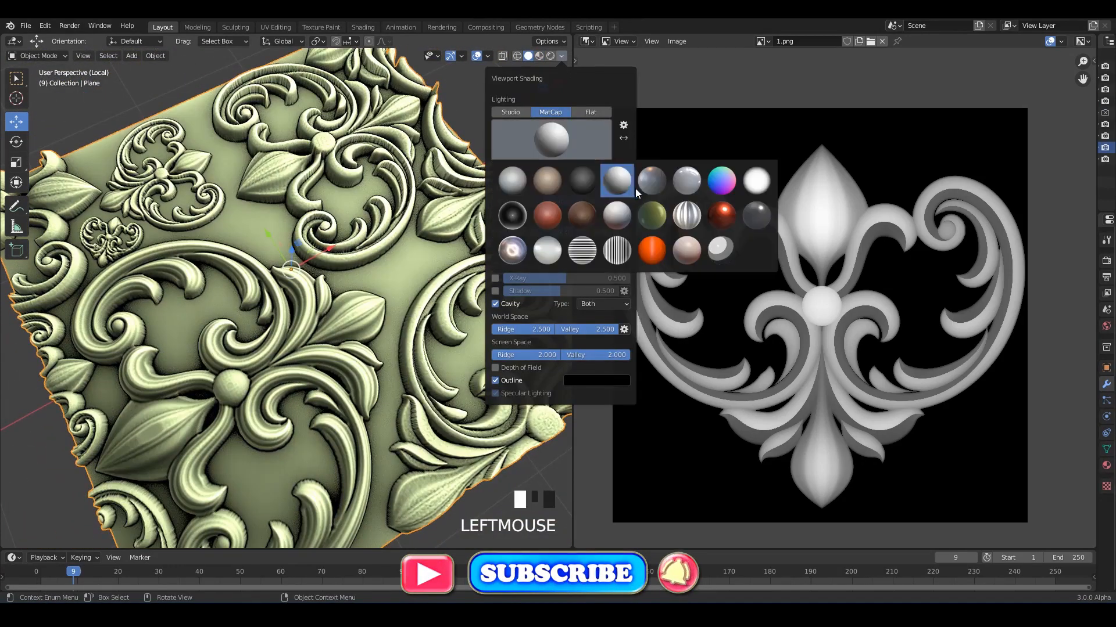
left_click(646, 186)
left_click(572, 152)
left_click(549, 211)
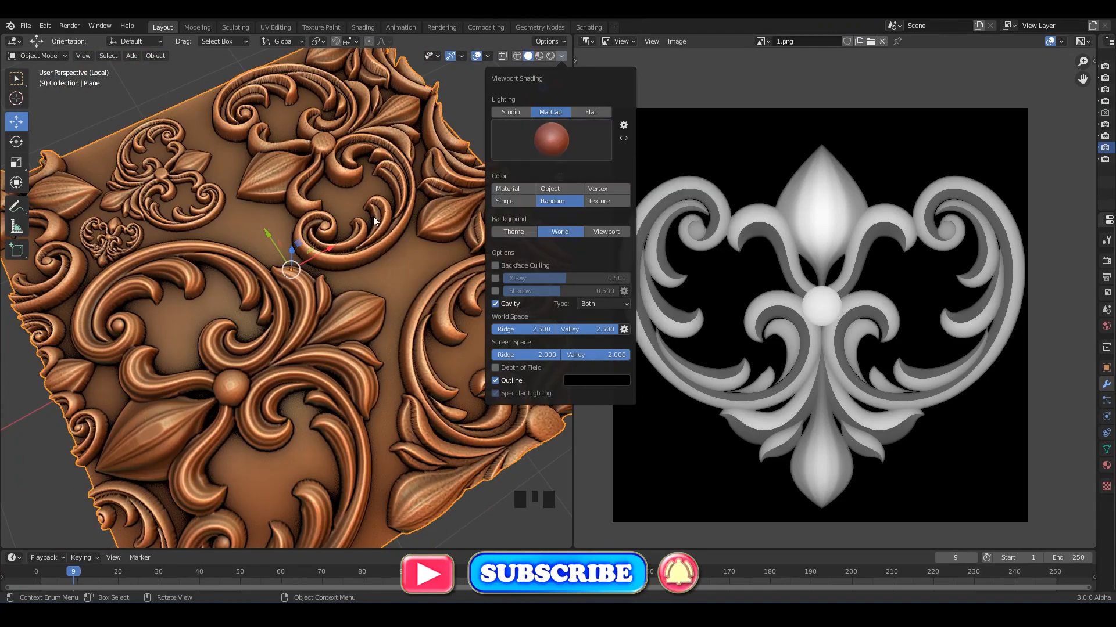
scroll(426, 214, "up", 2)
middle_click_drag(493, 134, 471, 297)
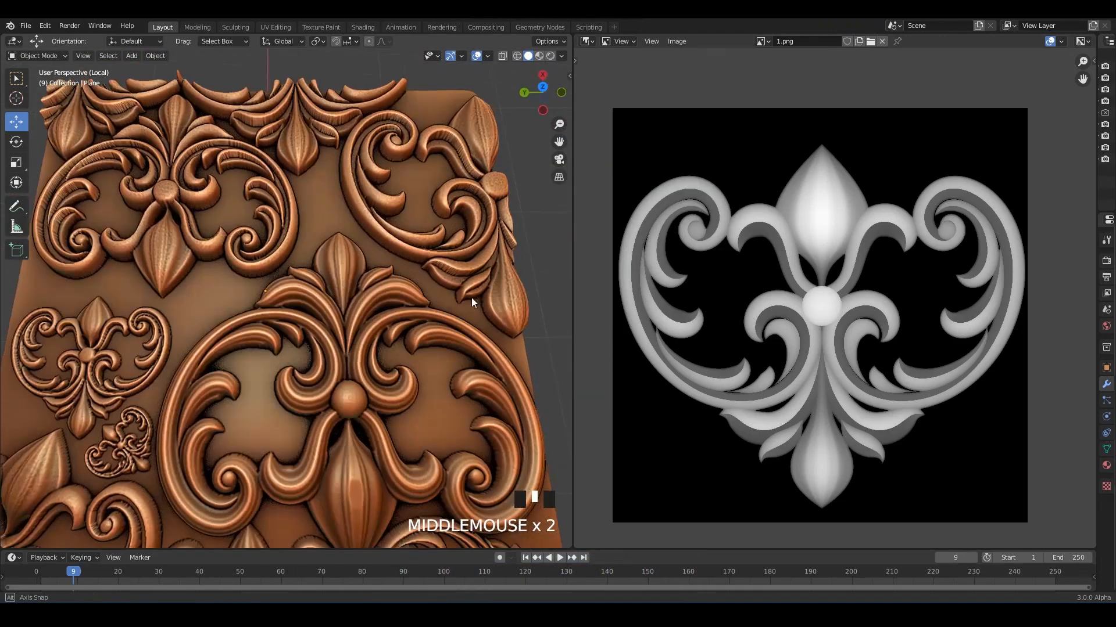
Open the height map 2.png in the Image Editor and save the file.
left_click(870, 42)
double_click(594, 279)
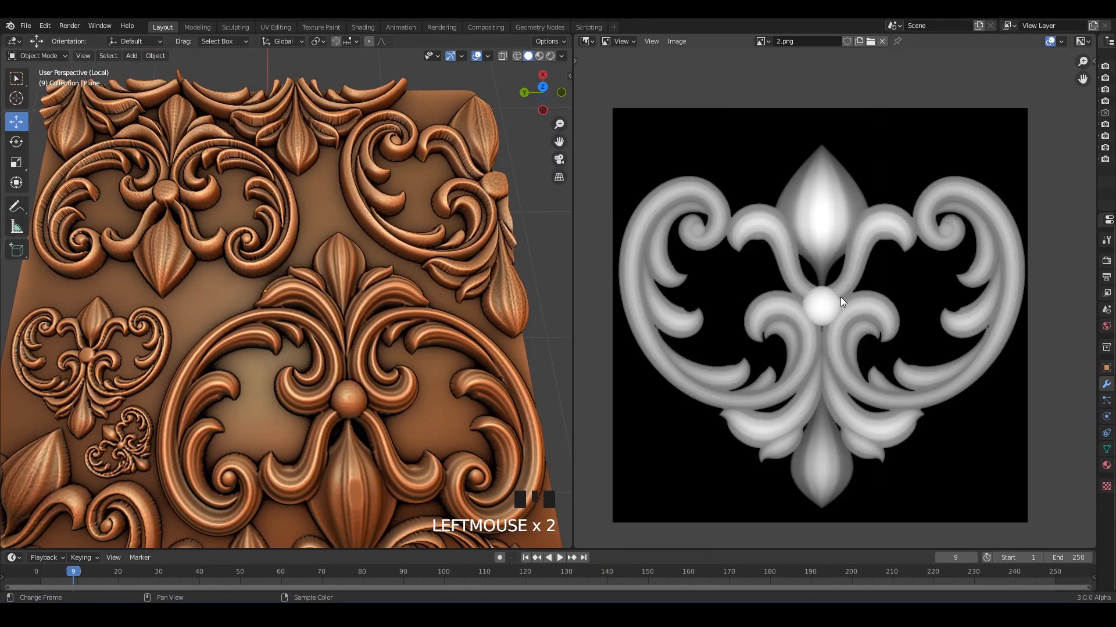
scroll(368, 256, "down", 2)
middle_click_drag(369, 260, 351, 246)
key("ctrl+s")
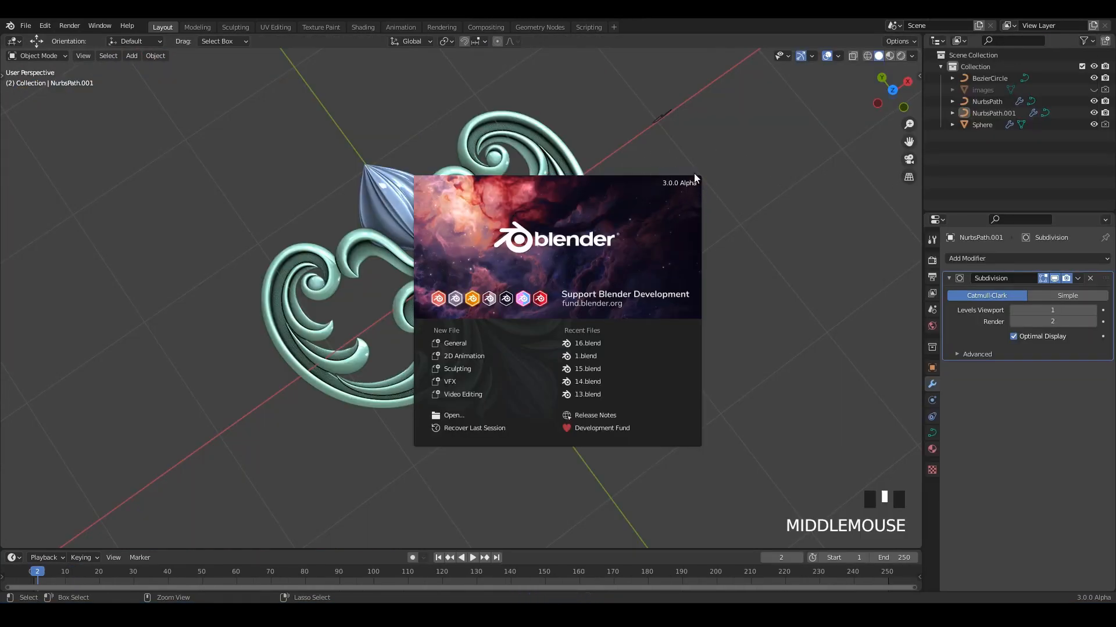
Hide the viewport sidebar, leaving the ornament deselected, and save the file.
key("n")
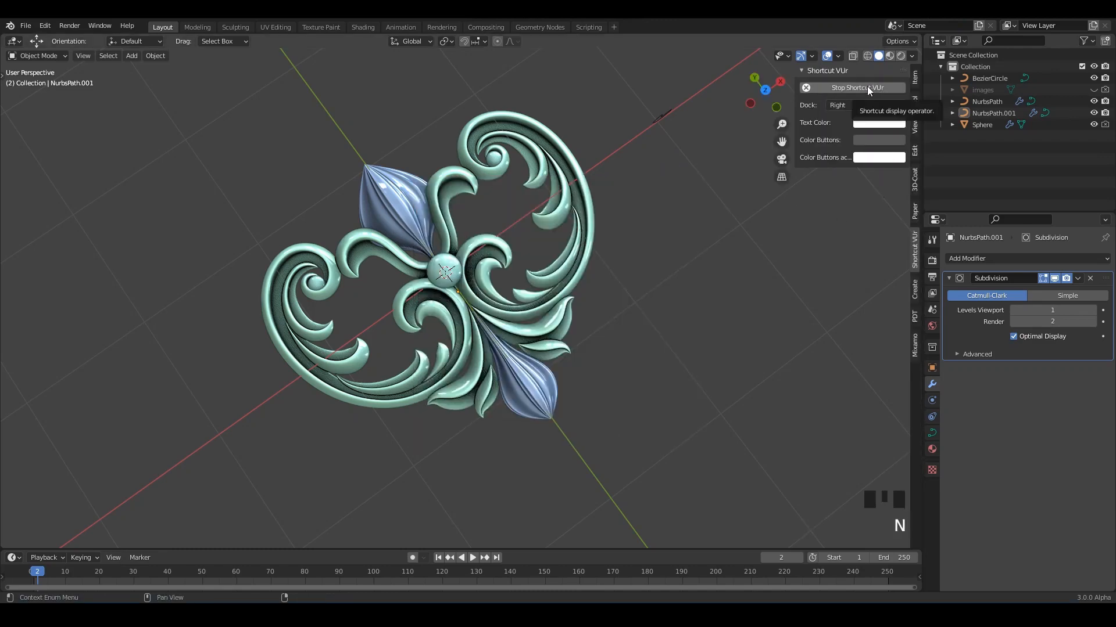
key("n")
left_click(756, 264)
middle_click_drag(550, 266, 521, 205)
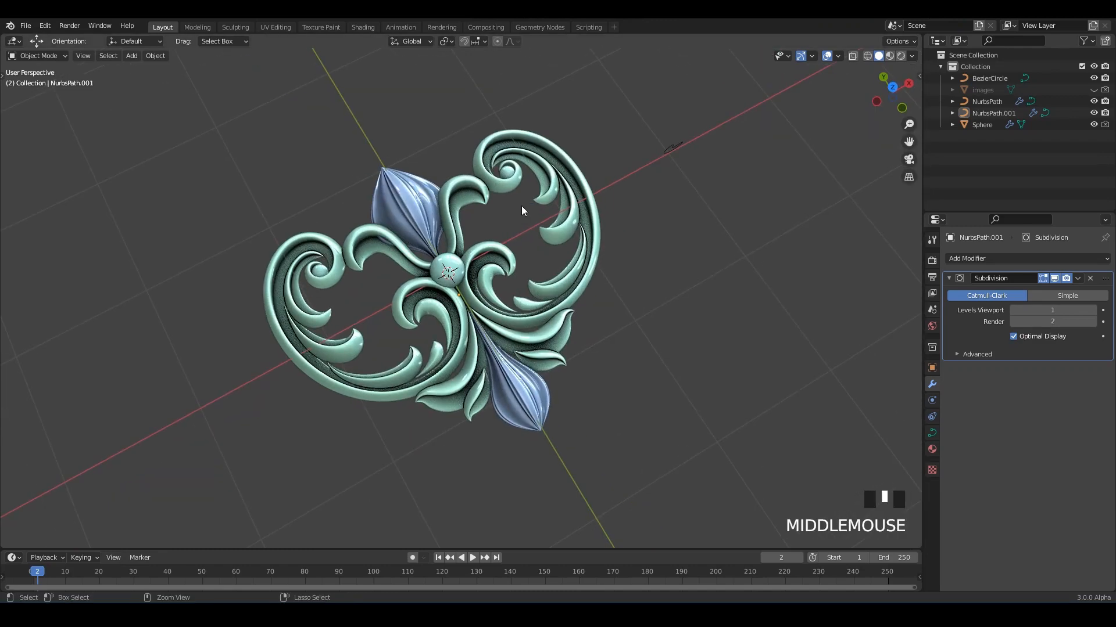
key("ctrl+s")
Preview the ornament up close in the Shading workspace.
left_click(362, 27)
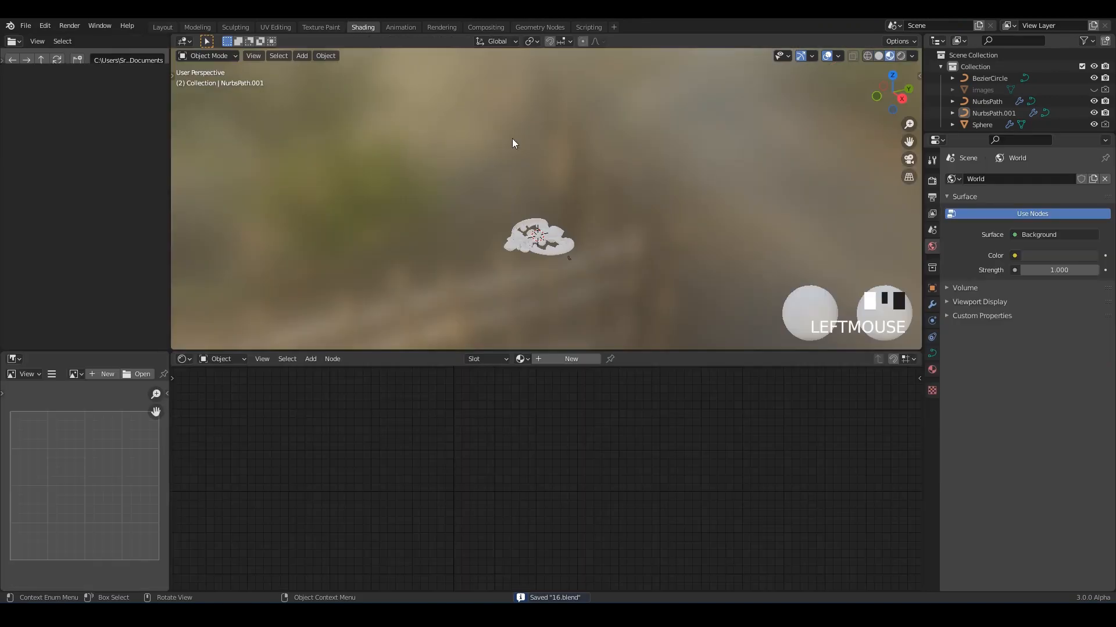
scroll(505, 173, "up", 5)
middle_click_drag(506, 173, 764, 169)
scroll(764, 169, "up", 2)
Switch to the Animation workspace, frame the ornament in its small viewport and save the file.
left_click(401, 27)
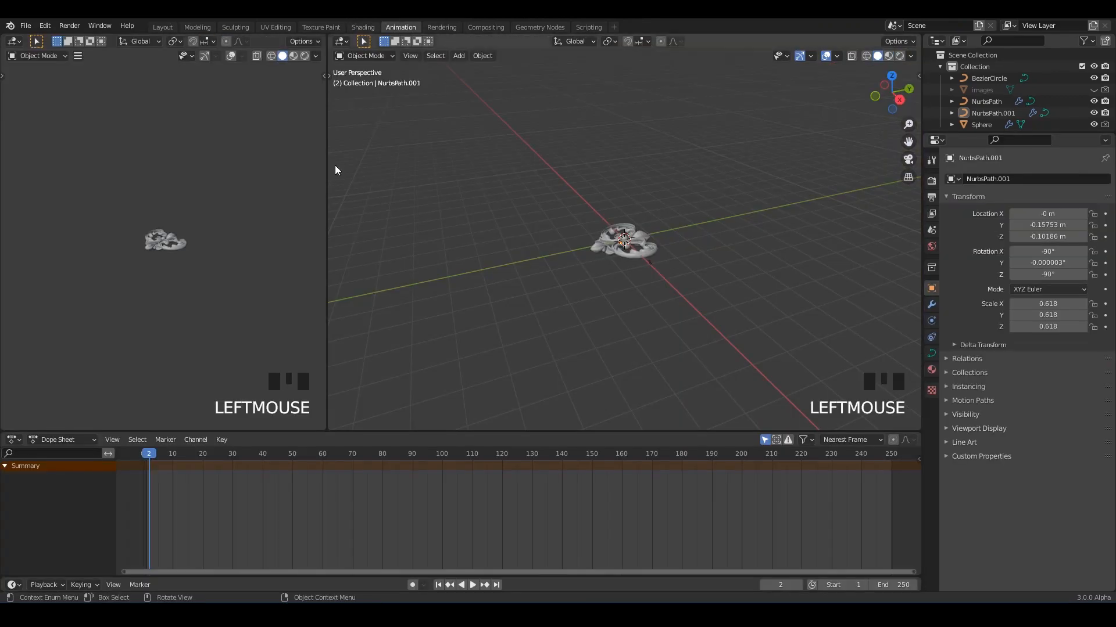
scroll(187, 215, "up", 5)
scroll(187, 215, "up", 4)
middle_click_drag(123, 183, 169, 221)
scroll(168, 220, "up", 2)
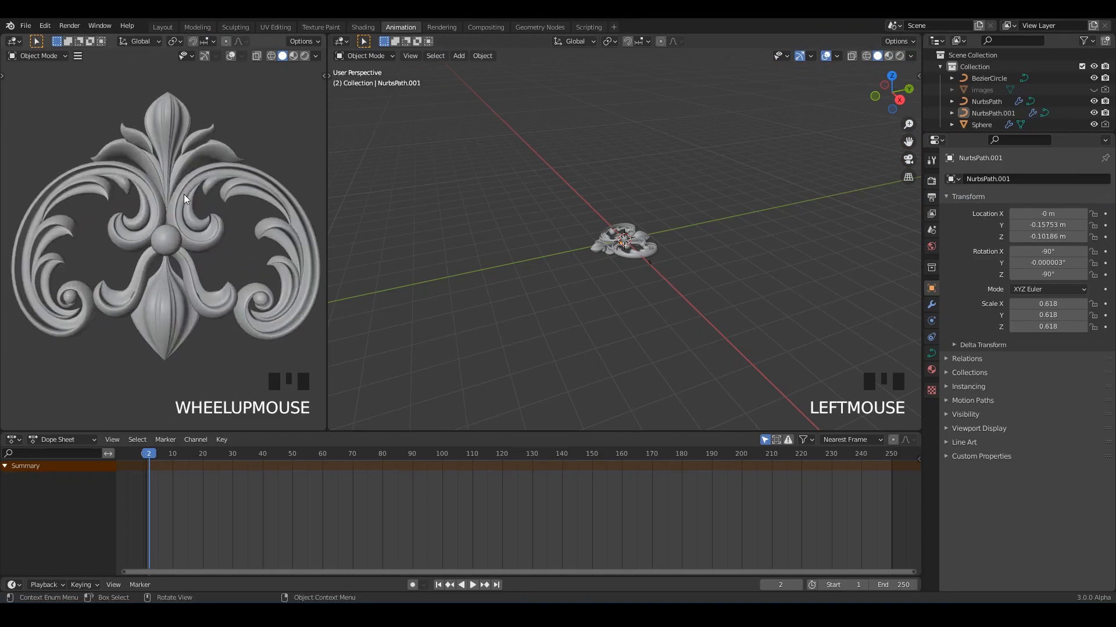
key("ctrl+s")
Shrink the Dope Sheet area to enlarge the viewports and set the small viewport to material preview.
left_click_drag(557, 437, 557, 554)
scroll(194, 302, "down", 1)
middle_click_drag(194, 302, 232, 263)
scroll(233, 263, "up", 2)
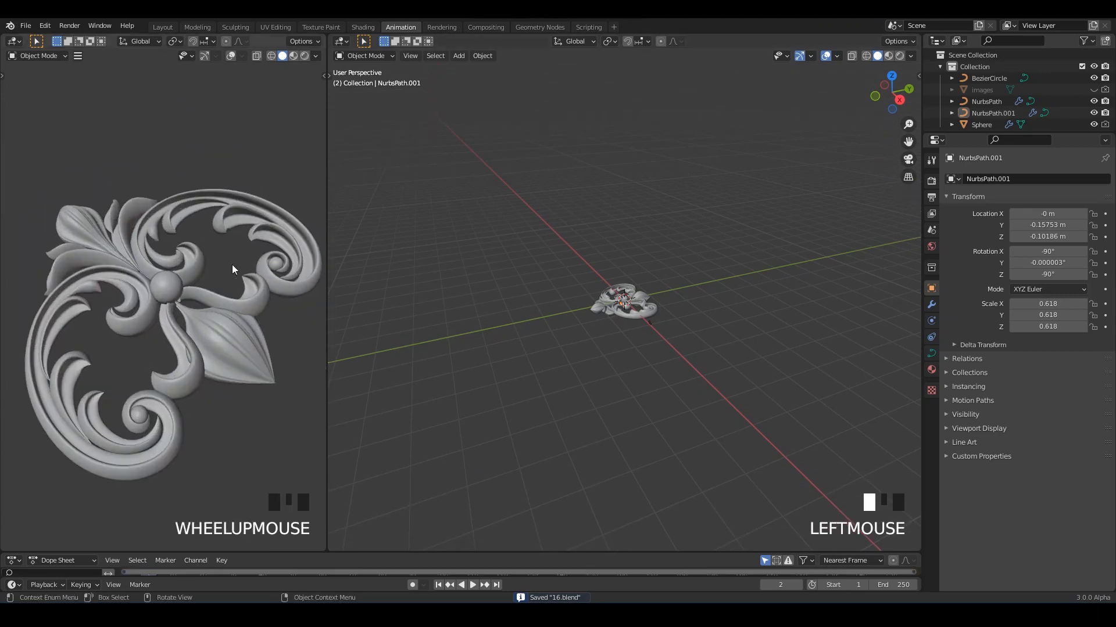
left_click(294, 56)
Turn the large 3D viewport into a Shader Editor and hide its sidebar.
left_click(342, 41)
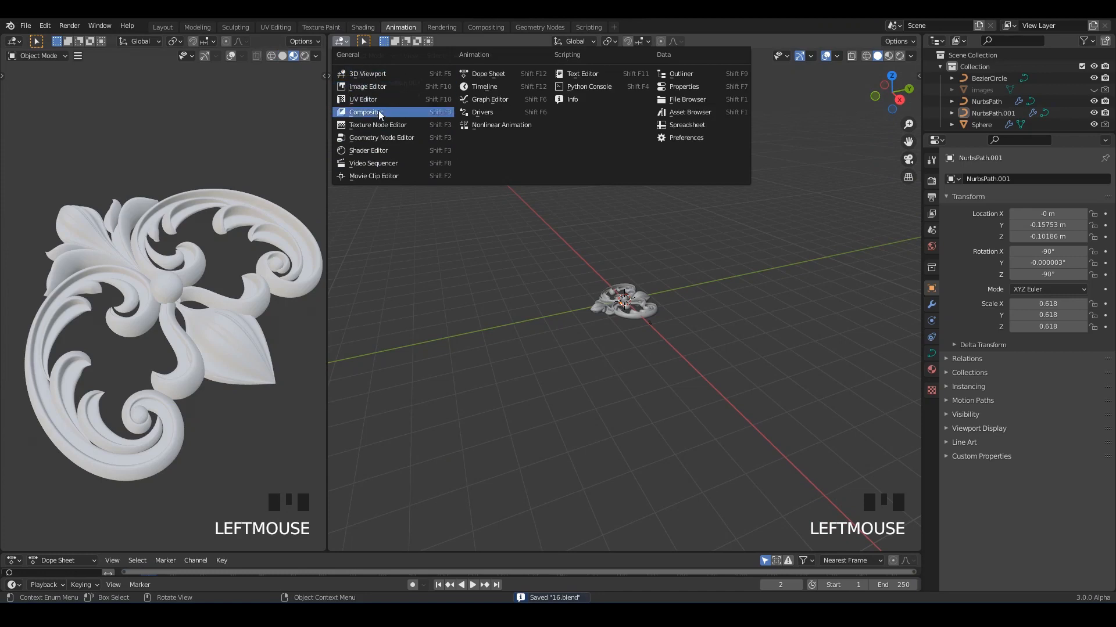
left_click(369, 150)
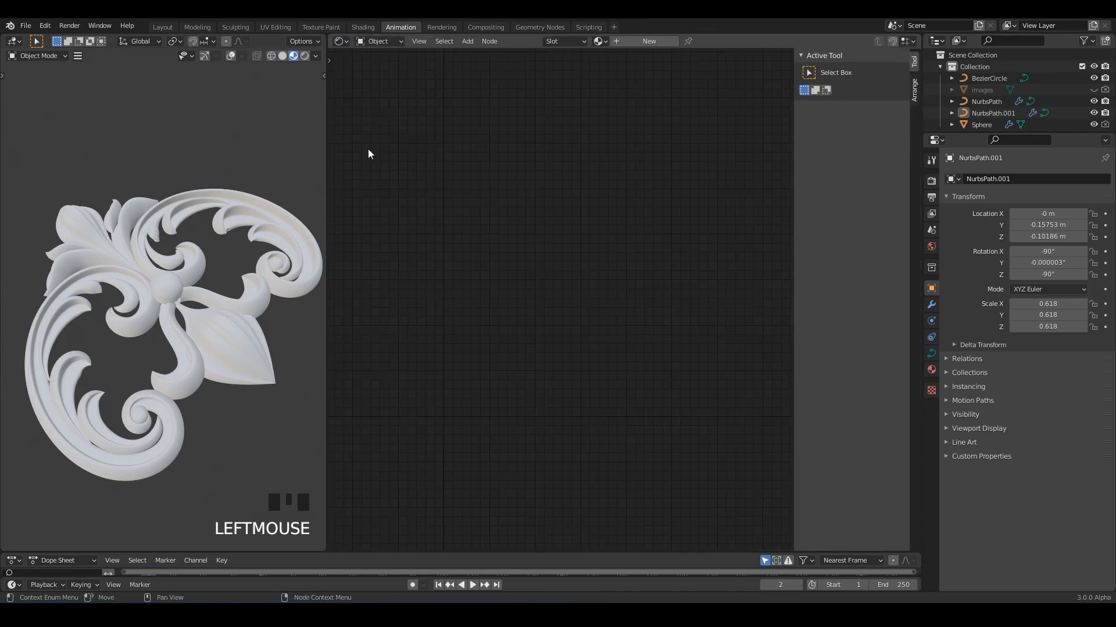
key("n")
middle_click_drag(308, 289, 269, 284)
scroll(614, 267, "up", 1)
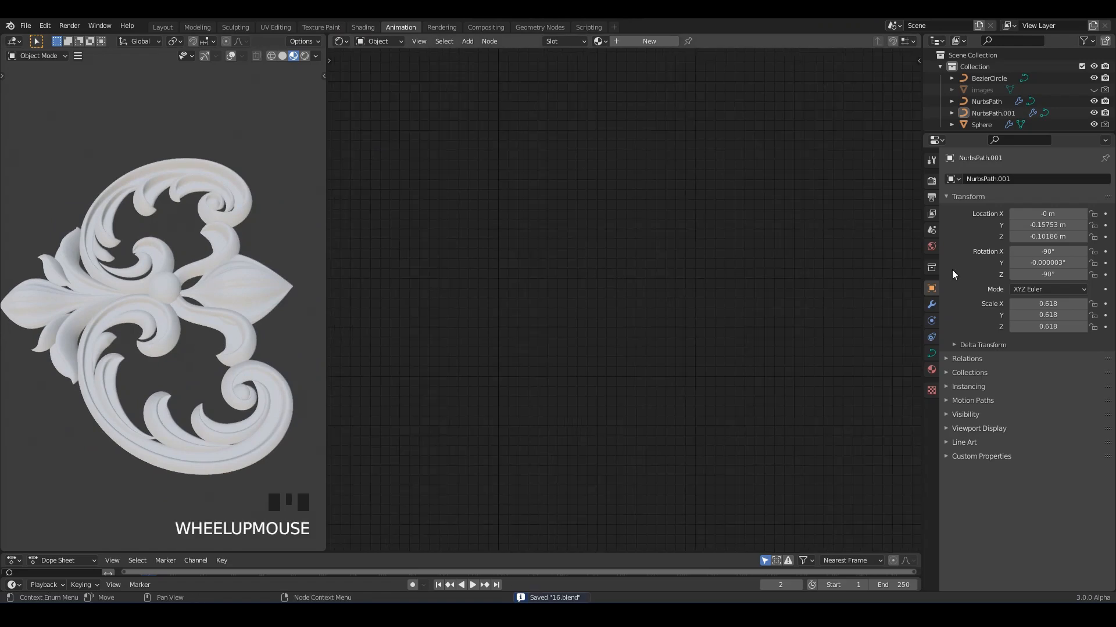
Enable Ambient Occlusion, Bloom and Screen Space Reflections in the Eevee render settings.
left_click(932, 181)
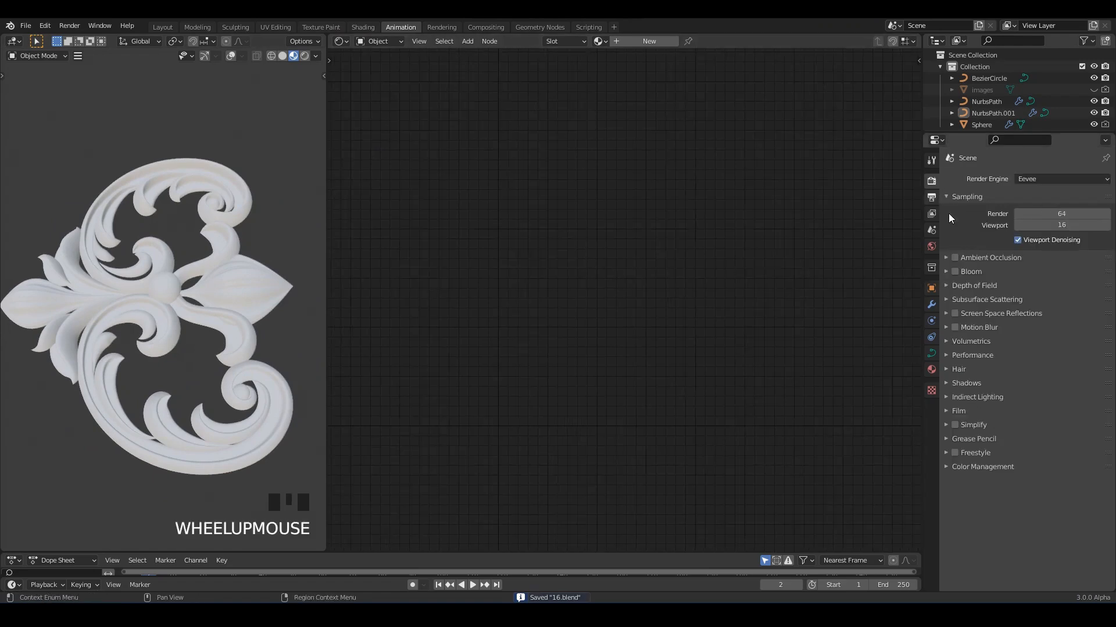
left_click(985, 259)
left_click(1047, 275)
left_click(1010, 259)
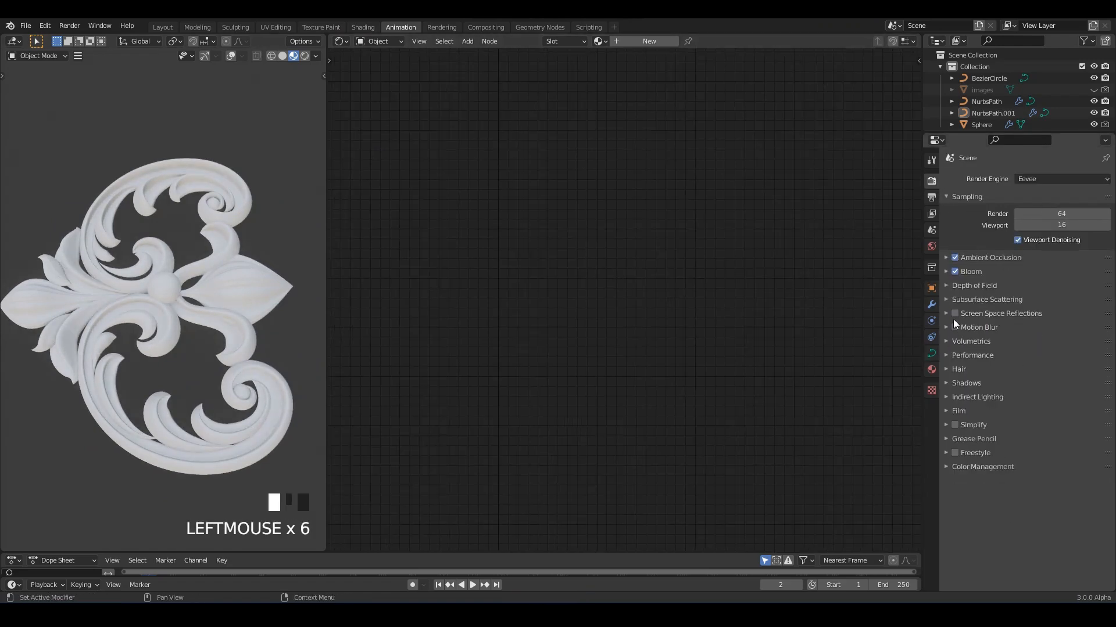
Set the Color Management look to Very High Contrast and save the file.
left_click(988, 466)
left_click(1051, 515)
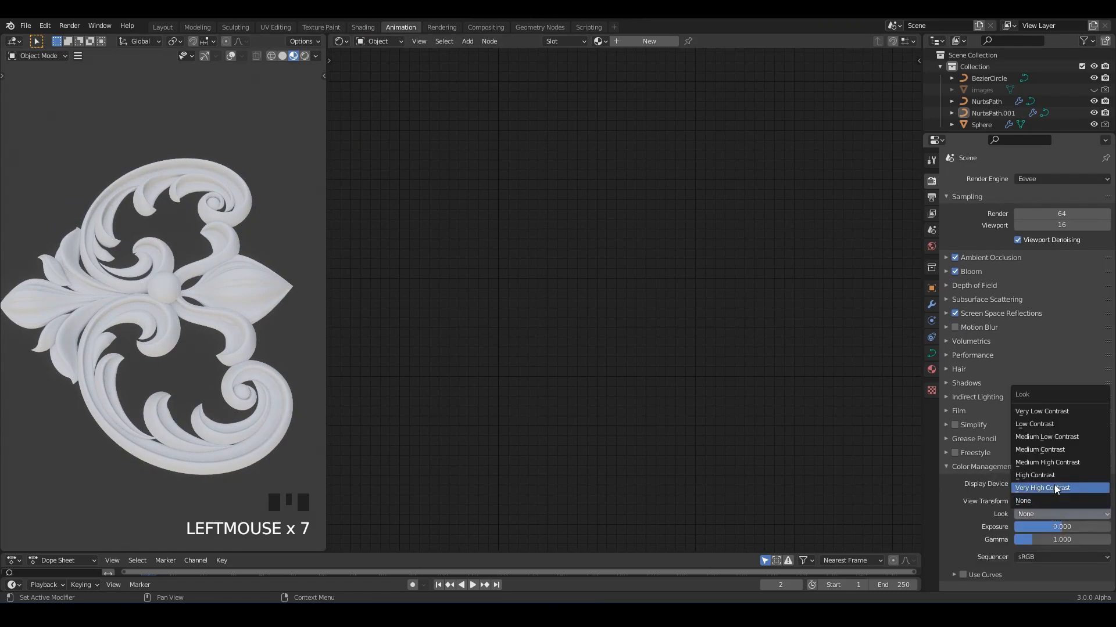
left_click(1054, 484)
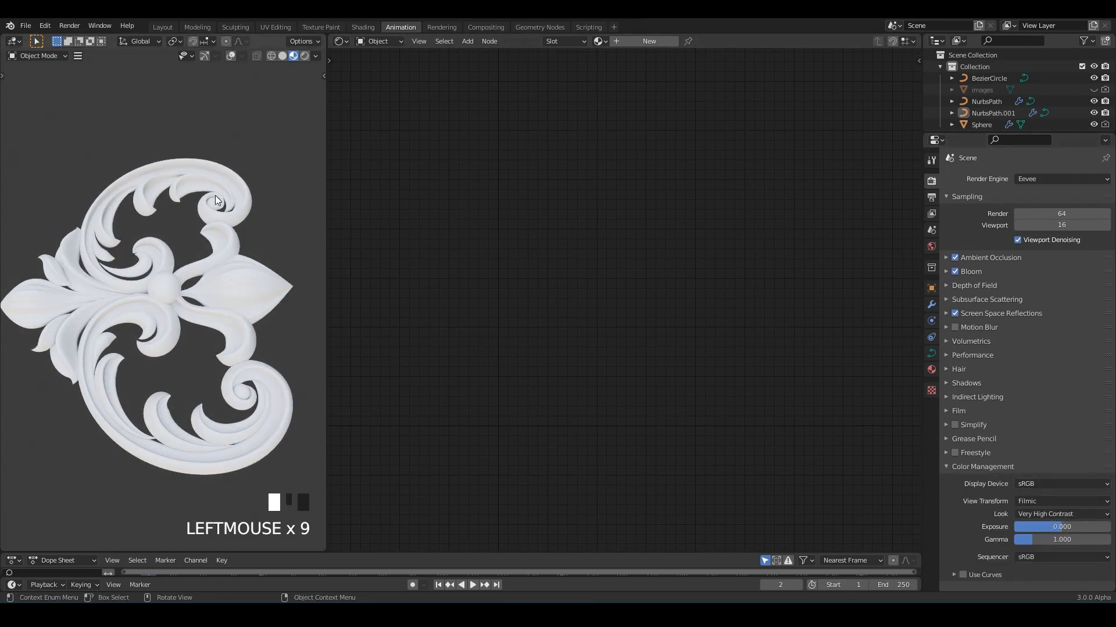
middle_click_drag(215, 201, 233, 281)
key("ctrl+s")
Select the pointed bud curve NurbsPath.001 and give it a new material.
left_click(235, 282)
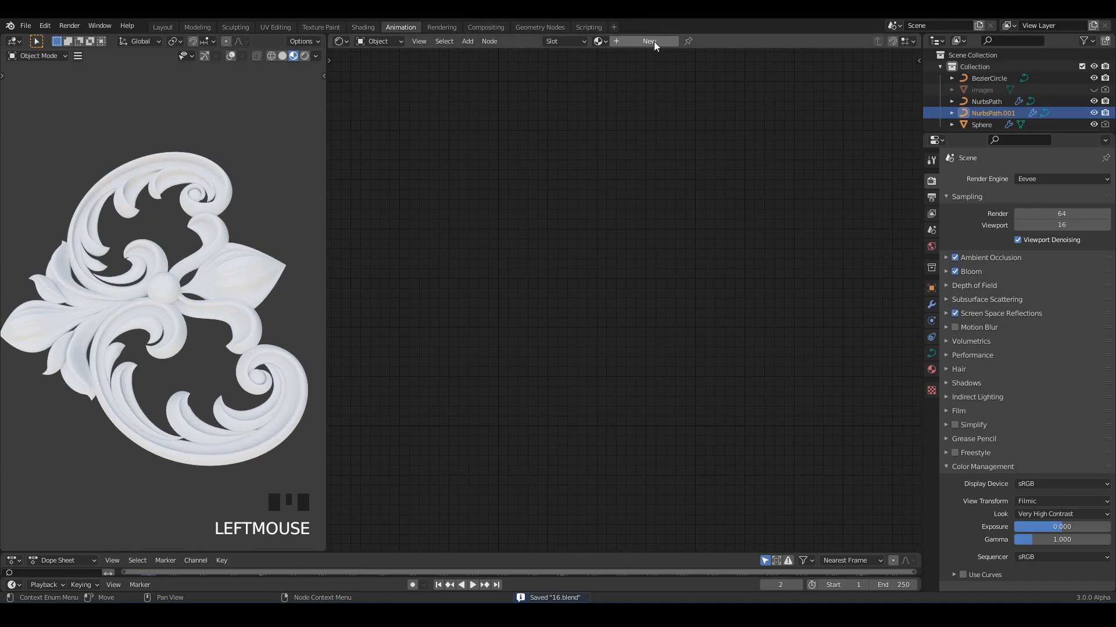
left_click(653, 43)
middle_click_drag(605, 247, 660, 185)
mouse_move(558, 224)
middle_mouse_down()
mouse_move(558, 184)
mouse_move(578, 228)
middle_mouse_up()
scroll(506, 191, "up", 5)
Add a Gradient Texture node to the material and preview it through a Viewer node.
key("shift+a")
type("gr")
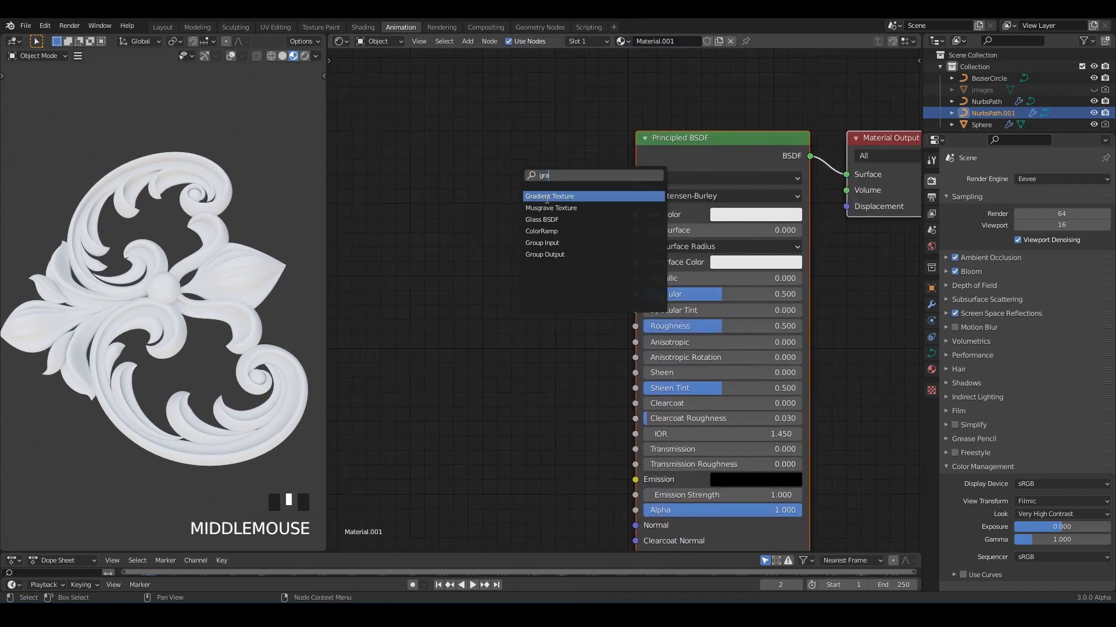
type("a")
left_click(547, 197)
left_click(520, 204)
left_click(515, 200, "ctrl+shift")
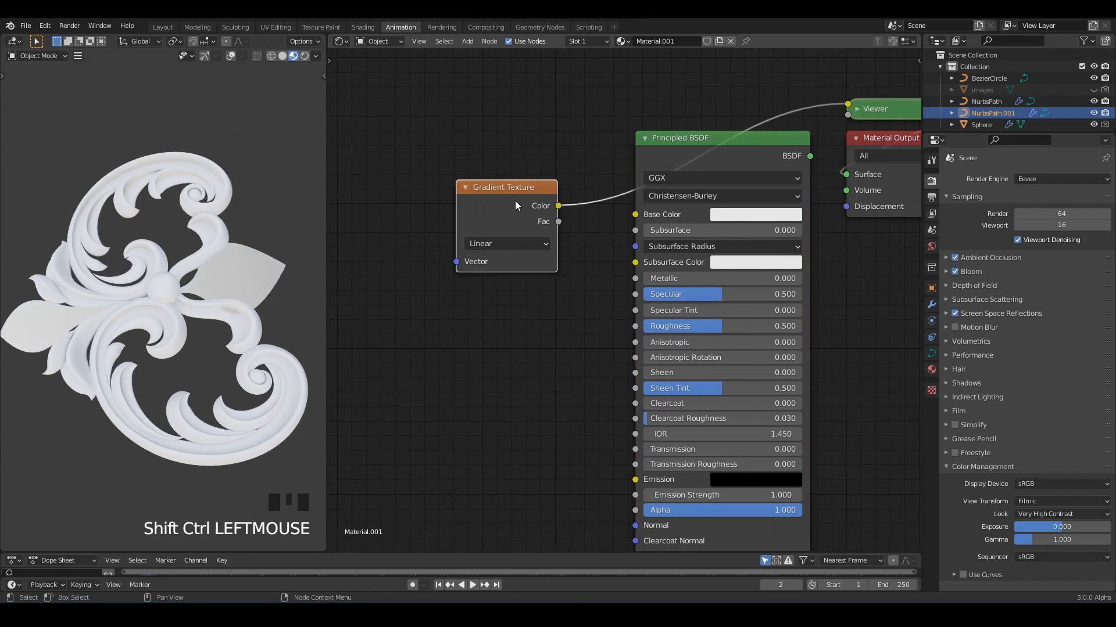
Delete the Principled BSDF node from the bud material.
scroll(515, 201, "down", 1)
middle_click_drag(596, 165, 772, 246)
left_click(643, 184)
key("Delete")
Add Mapping and Texture Coordinate nodes to the Gradient Texture, feeding the Mapping vector from the Object output.
key("ctrl+t")
left_click(815, 227, "ctrl+shift")
middle_click_drag(353, 272, 424, 279)
left_click_drag(470, 267, 468, 266)
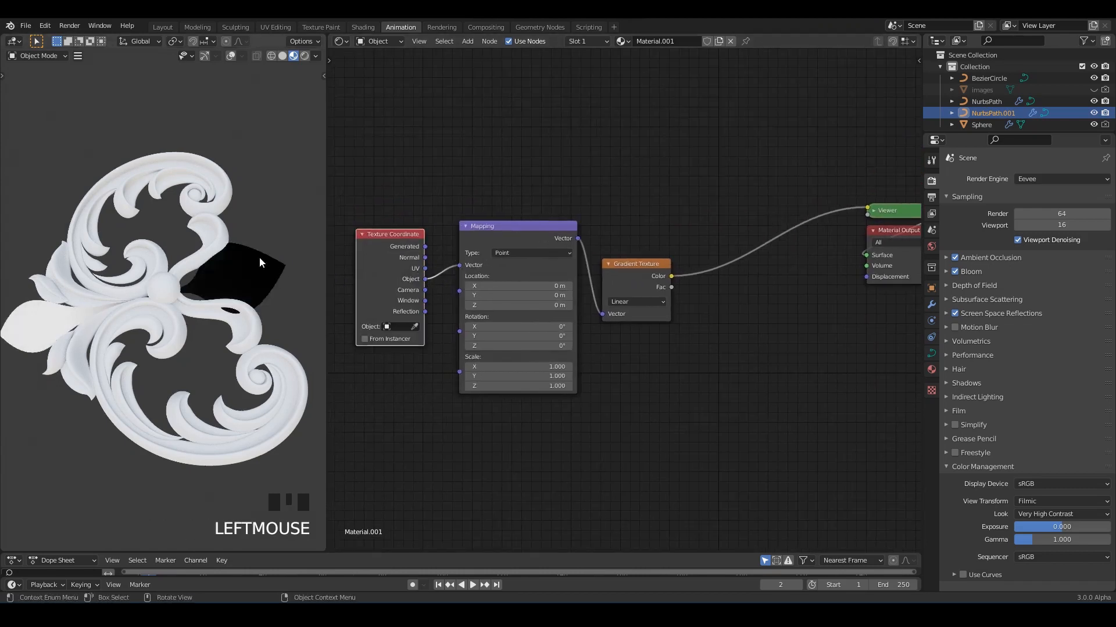
Delete the Viewer node and connect the Gradient Texture color directly to the Material Output surface.
middle_click_drag(259, 257, 290, 169)
scroll(665, 259, "down", 1)
middle_click_drag(638, 257, 536, 269)
scroll(728, 268, "up", 1)
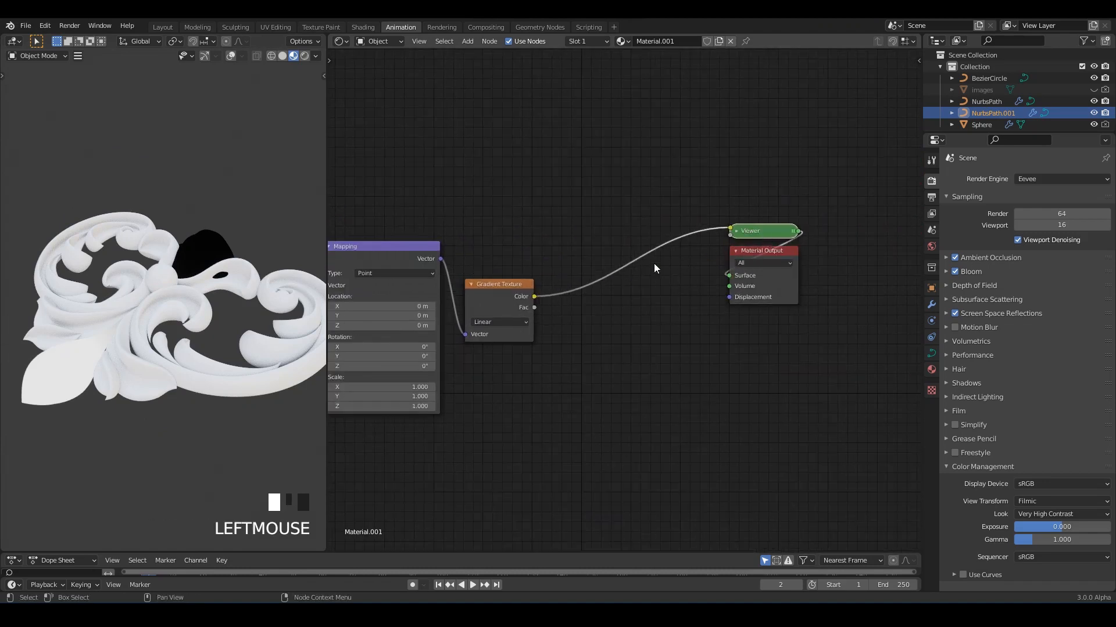
key("Delete")
left_click_drag(736, 276, 730, 275)
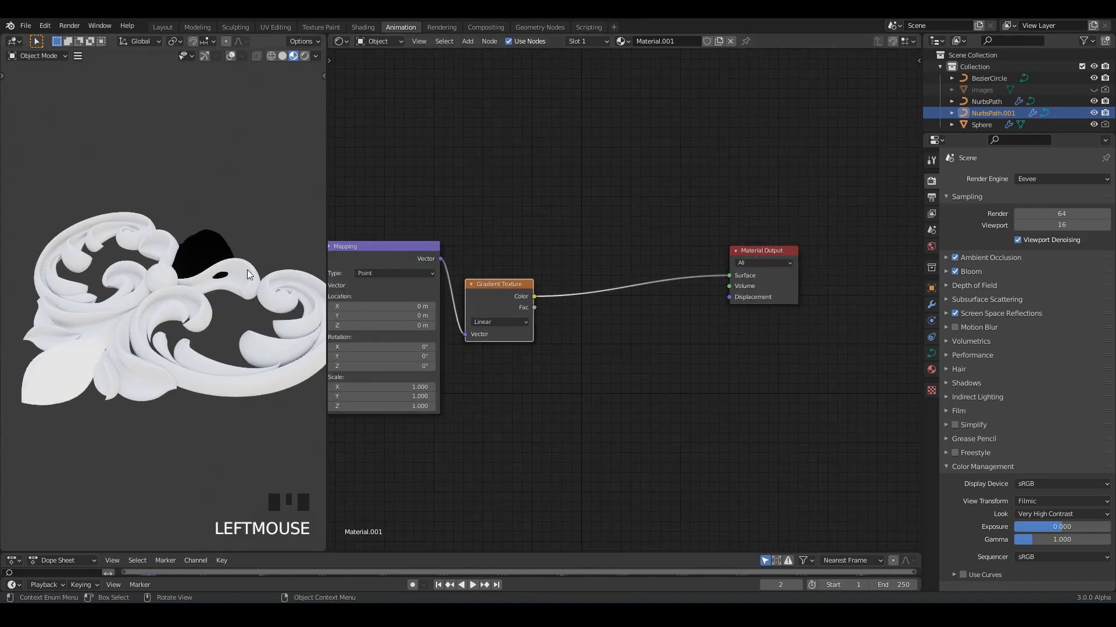
Link the gradient material from NurbsPath.001 to all other ornament objects and save the file.
mouse_move(246, 270)
middle_mouse_down()
mouse_move(241, 309)
mouse_move(242, 278)
middle_mouse_up()
key("a")
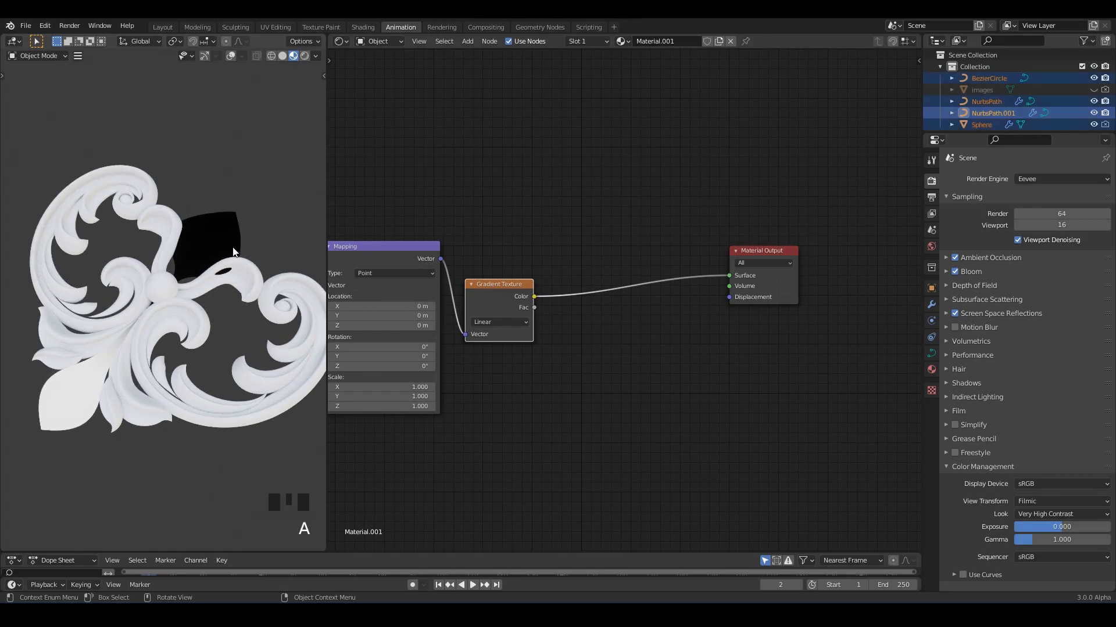
key("ctrl+l")
left_click(215, 276)
left_click(253, 149)
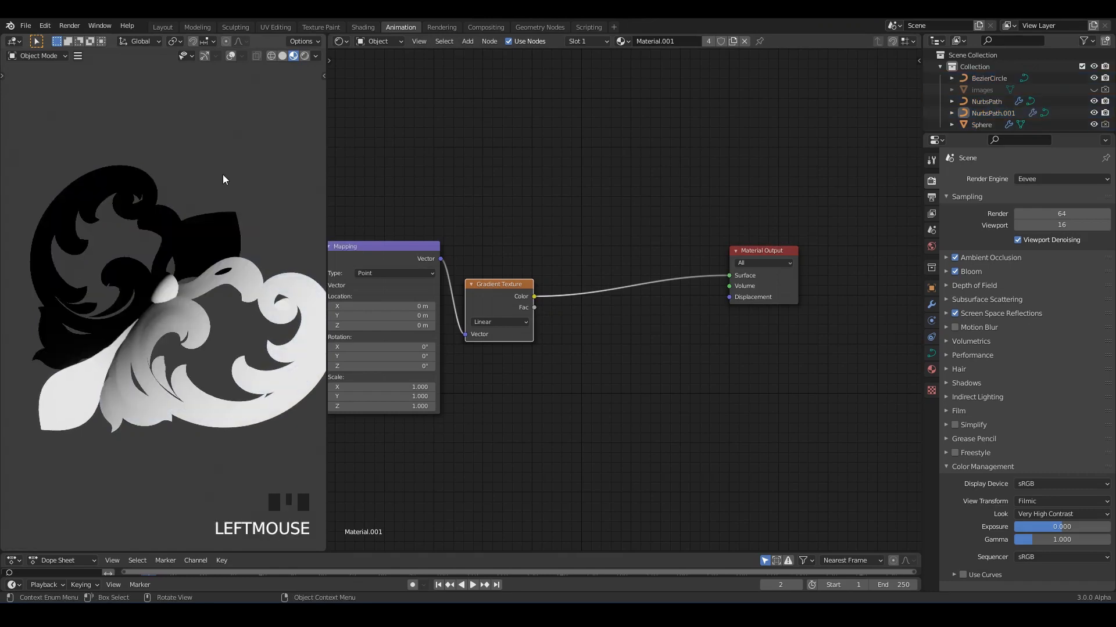
middle_click_drag(222, 174, 302, 174)
scroll(260, 210, "up", 1)
middle_click(261, 215, "alt")
middle_click(224, 212, "alt")
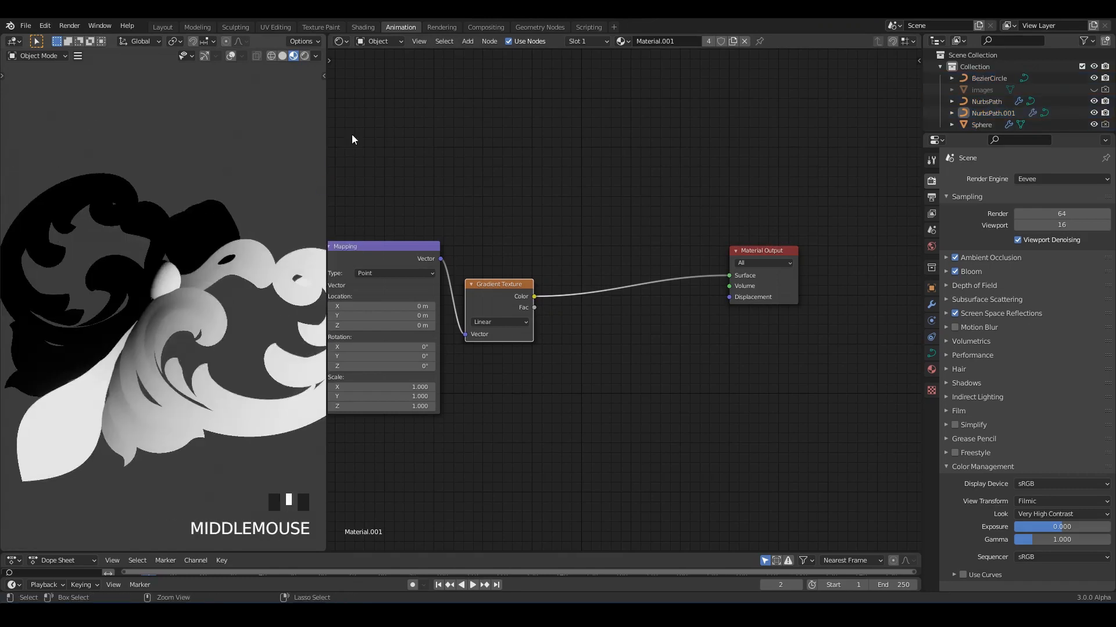
key("ctrl+s")
Switch the large node area back to a 3D viewport and frame the ornament.
left_click(341, 41)
left_click(355, 73)
scroll(609, 252, "up", 6)
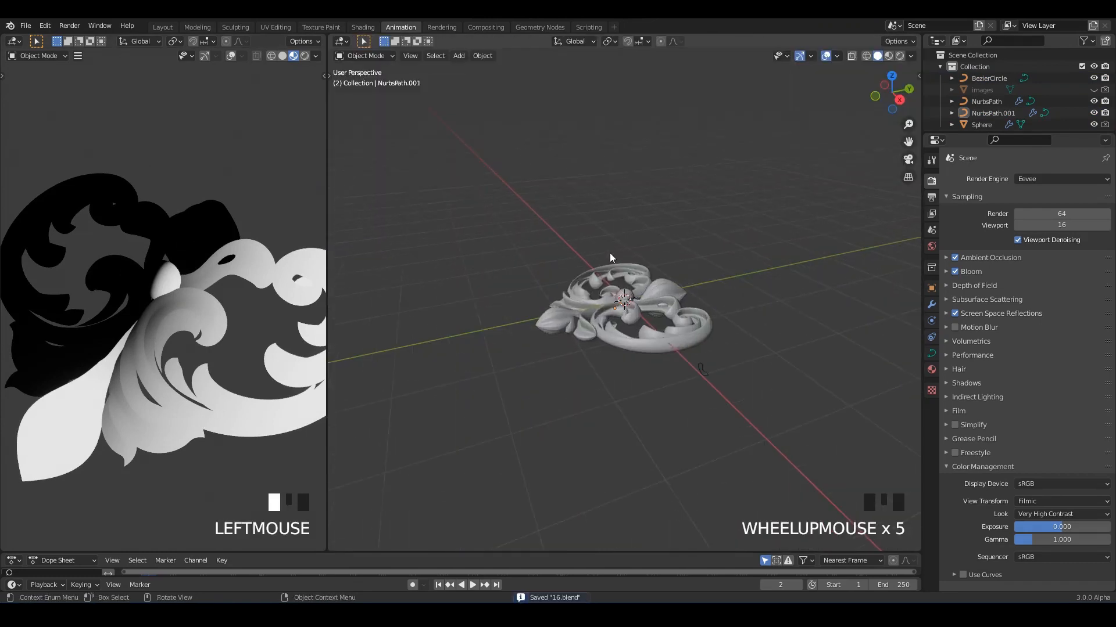
middle_click_drag(646, 262, 715, 246, "shift")
Add an empty at the ornament's centre and scale it to roughly the ornament's extent.
key("shift+a")
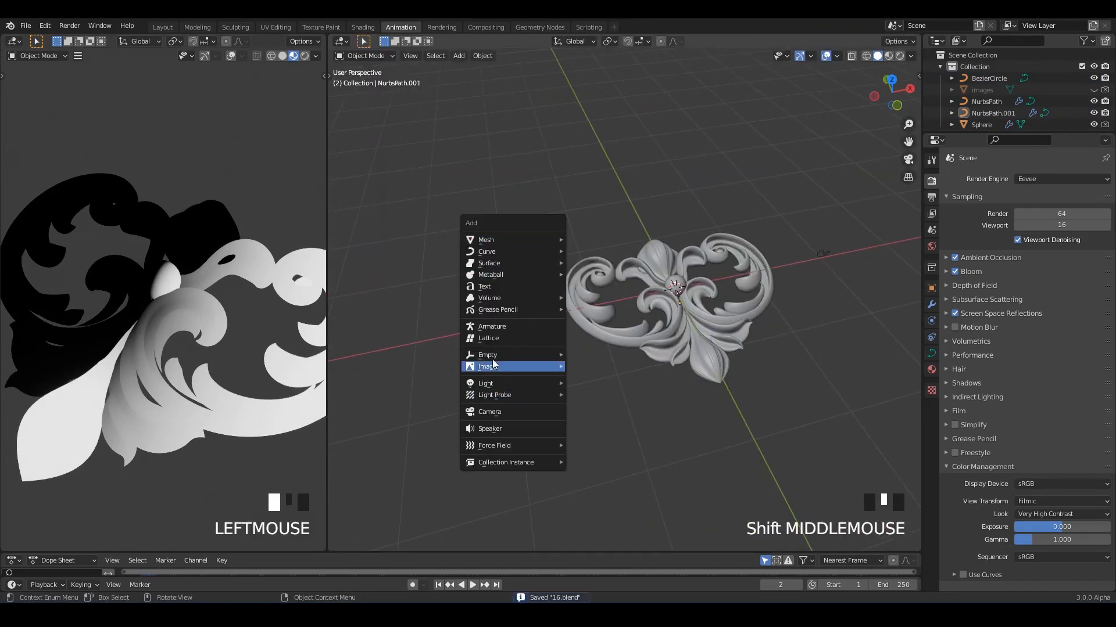
mouse_move(523, 355)
left_click(600, 355)
key("s")
left_click(715, 353)
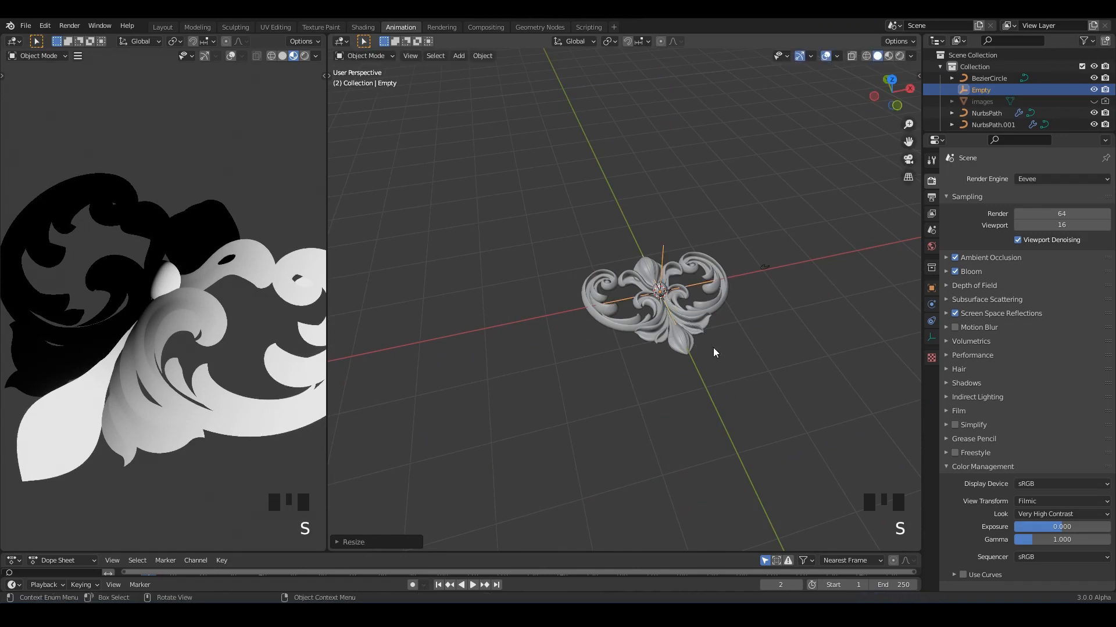
Return the large area to the Shader Editor and set the Texture Coordinate node's object to Empty for the NurbsPath material.
left_click(343, 42)
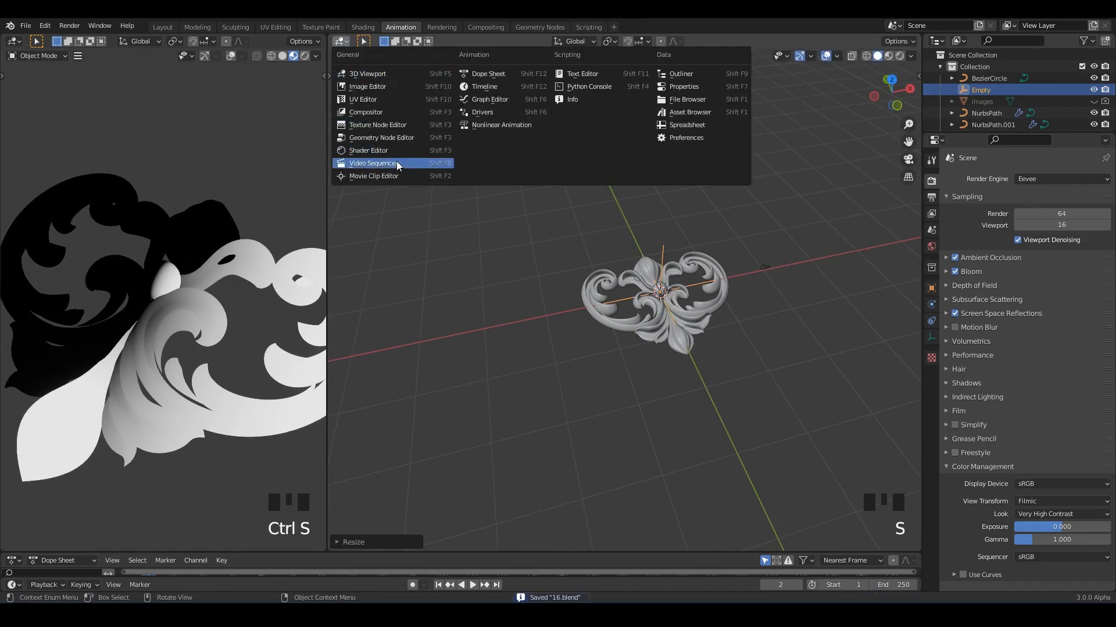
left_click(396, 161)
left_click(227, 301)
middle_click_drag(610, 294, 771, 270)
scroll(497, 308, "up", 4)
middle_click_drag(497, 308, 668, 277)
scroll(561, 294, "up", 2)
left_click(562, 295)
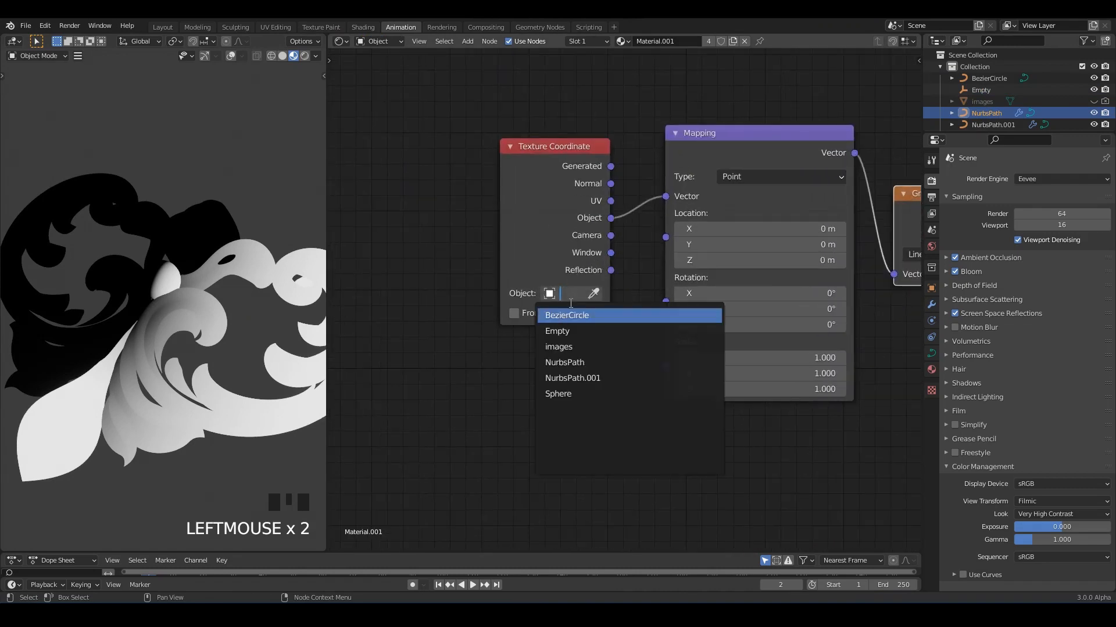
left_click(574, 332)
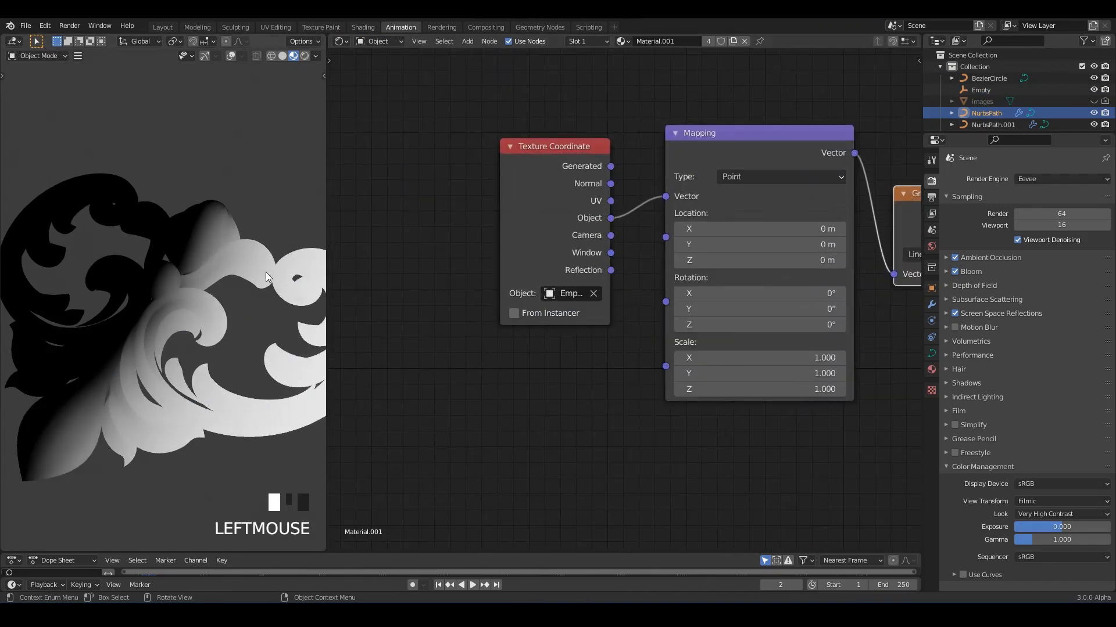
Switch the Shader Editor area back to a 3D viewport and select the empty in front view.
left_click(342, 41)
left_click(366, 73)
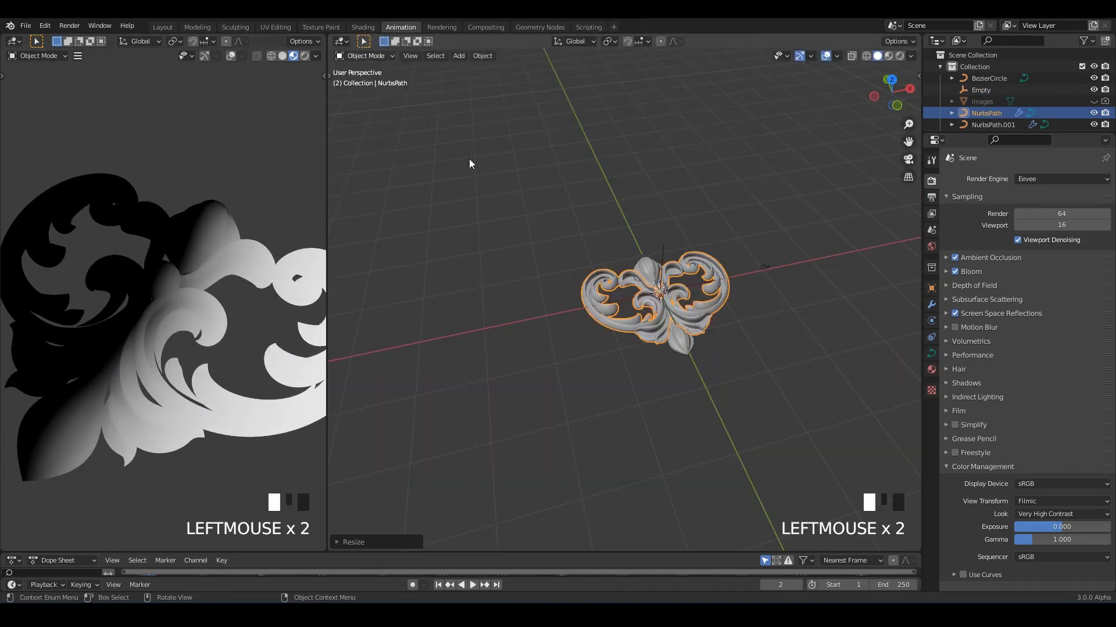
left_click(662, 250)
middle_click_drag(697, 278, 734, 284, "alt")
middle_click_drag(749, 302, 721, 304, "alt")
scroll(712, 320, "up", 3)
Rotate the empty by -90° in the front view and save the file.
key("r")
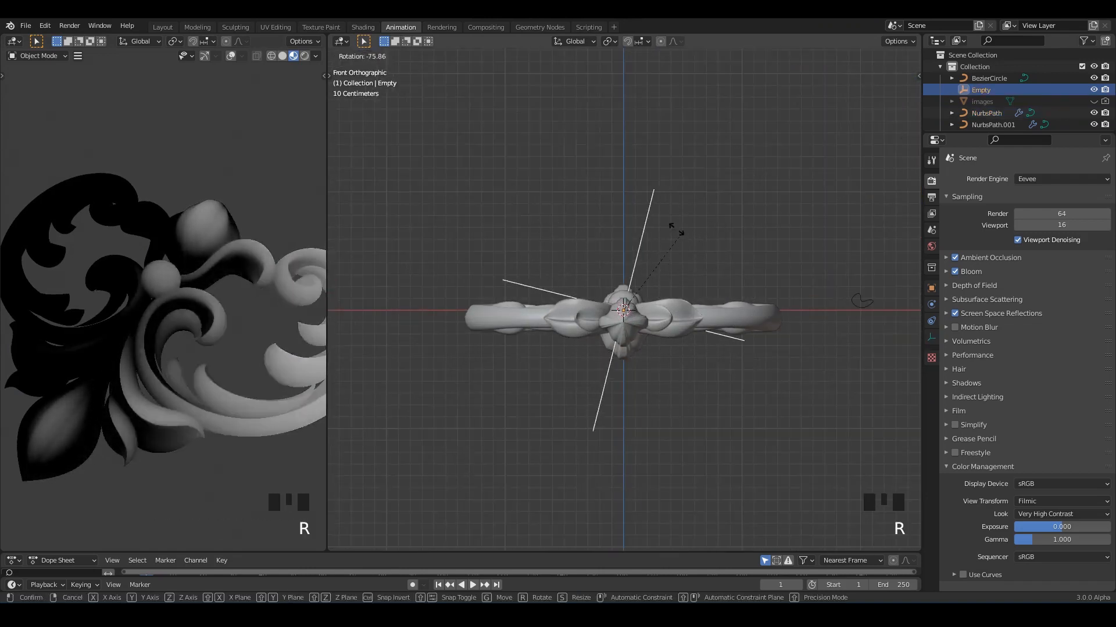
type("90")
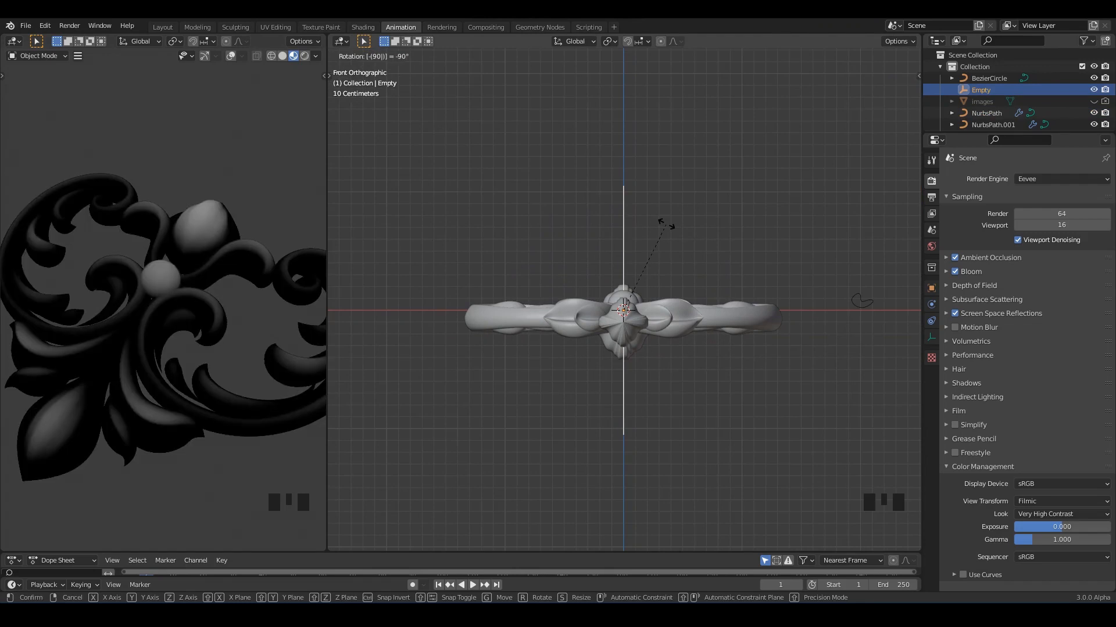
key("Return")
key("ctrl+s")
scroll(666, 229, "up", 2)
scroll(663, 226, "down", 2)
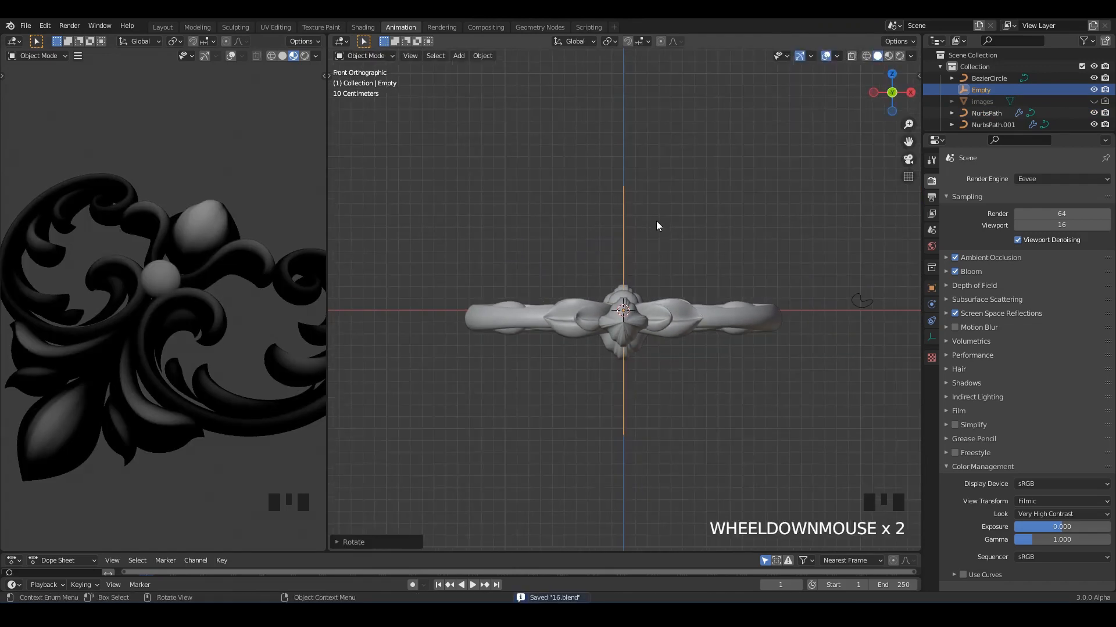
Lower the empty along Z with the Move tool so the gradient brightens the ornament, and save the file.
key("t")
left_click(343, 121)
scroll(660, 315, "up", 2)
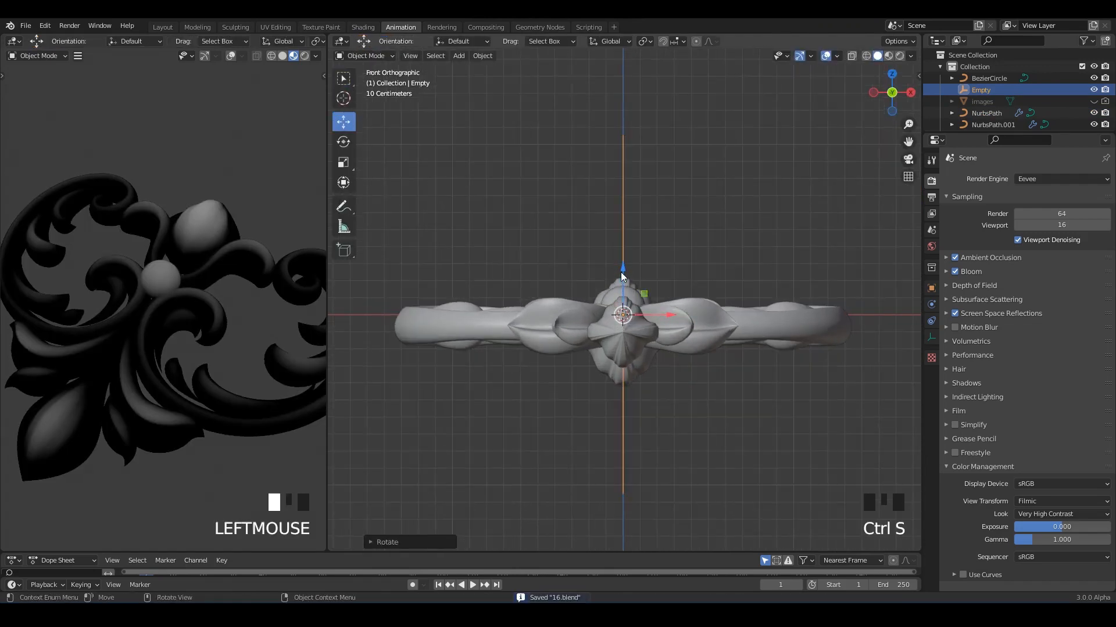
left_click_drag(622, 276, 622, 304)
mouse_move(239, 270)
middle_mouse_down("alt")
mouse_move(129, 256)
mouse_move(183, 229)
mouse_move(215, 281)
mouse_move(193, 284)
mouse_move(244, 273)
middle_mouse_up("alt")
key("ctrl+s")
left_click_drag(619, 308, 623, 323)
Scale the empty along Z, raise it slightly to fit the relief's height, and save the file.
key("s")
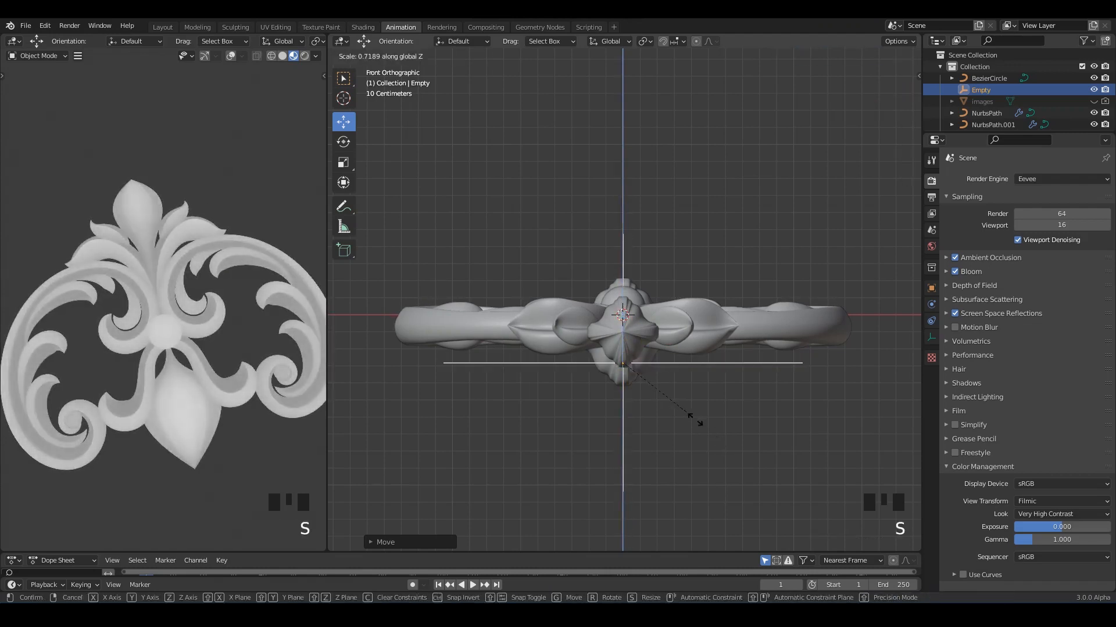
left_click(703, 428)
left_click_drag(622, 336, 622, 317)
middle_click_drag(621, 318, 625, 267)
key("ctrl+s")
Set the subdivision level of the central leaf curve NurbsPath.001 to 1.
left_click(643, 294)
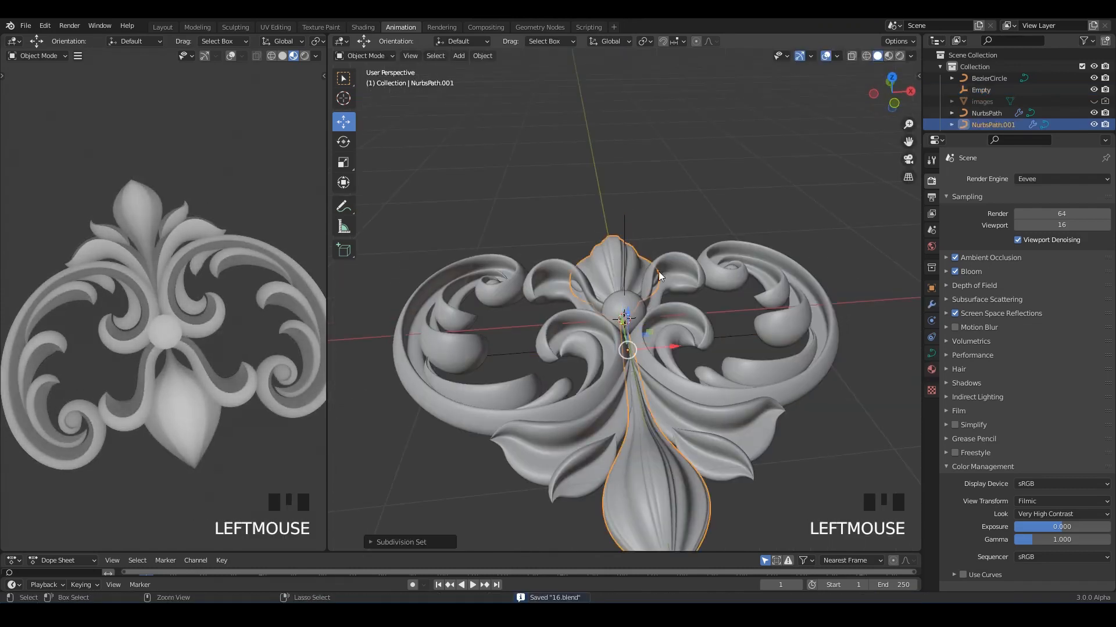
key("ctrl+1")
left_click(716, 204)
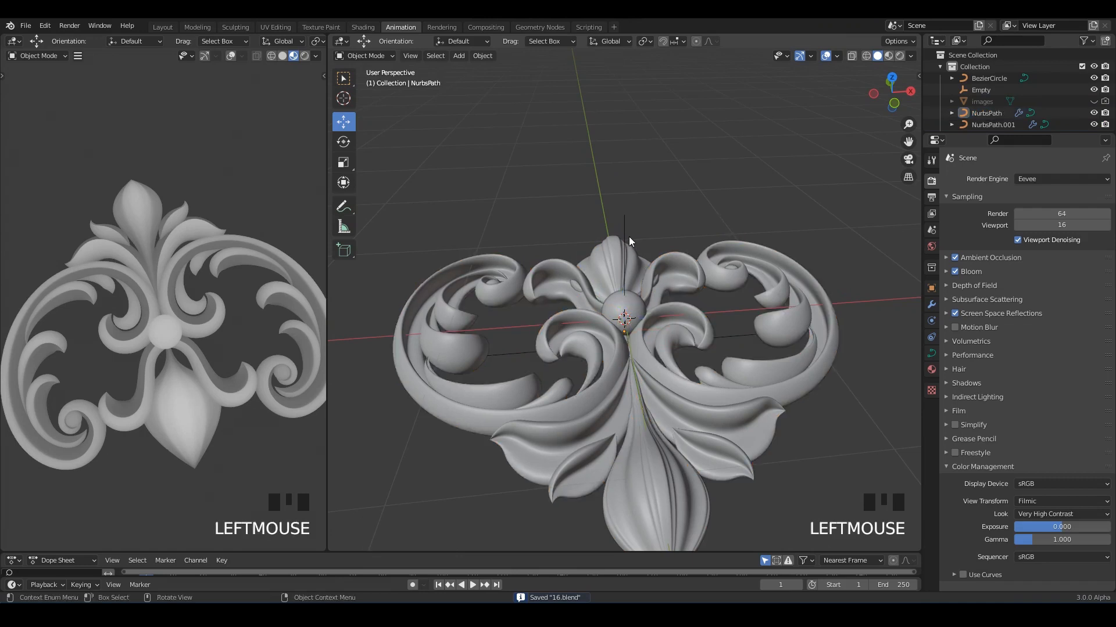
Select the empty, save the file, and fine-tune the empty's height along Z.
left_click(616, 252)
middle_click_drag(615, 252, 666, 265)
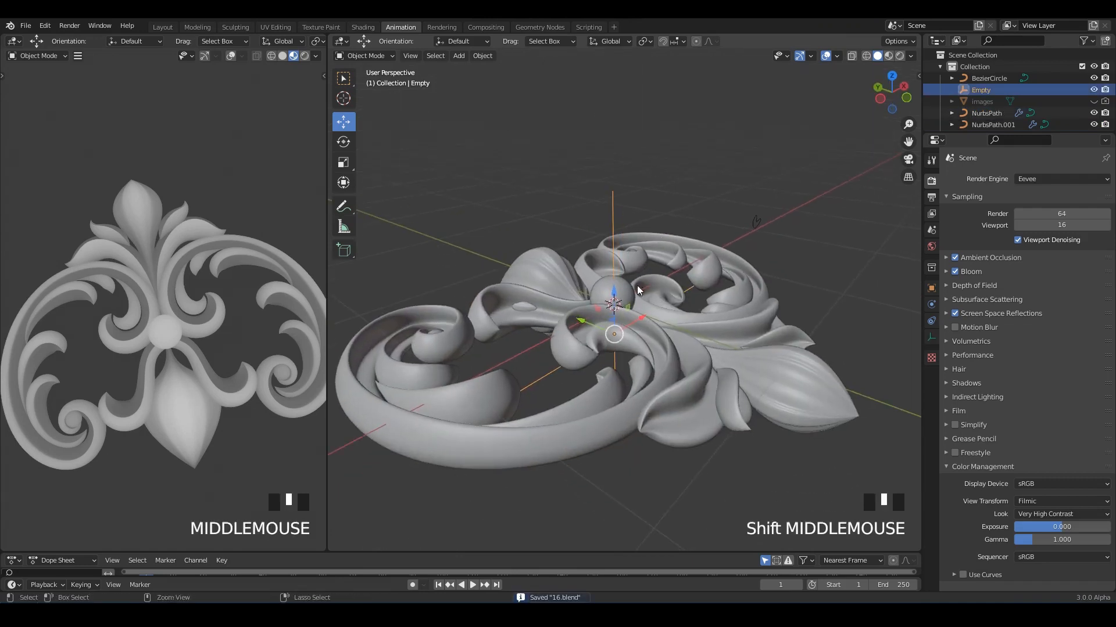
key("ctrl+s")
left_click_drag(614, 286, 620, 287)
middle_click_drag(654, 273, 682, 337)
Reset the subdivision level on the central leaf curve NurbsPath.001 and save the file.
left_click(676, 343)
left_click(740, 295, "ctrl")
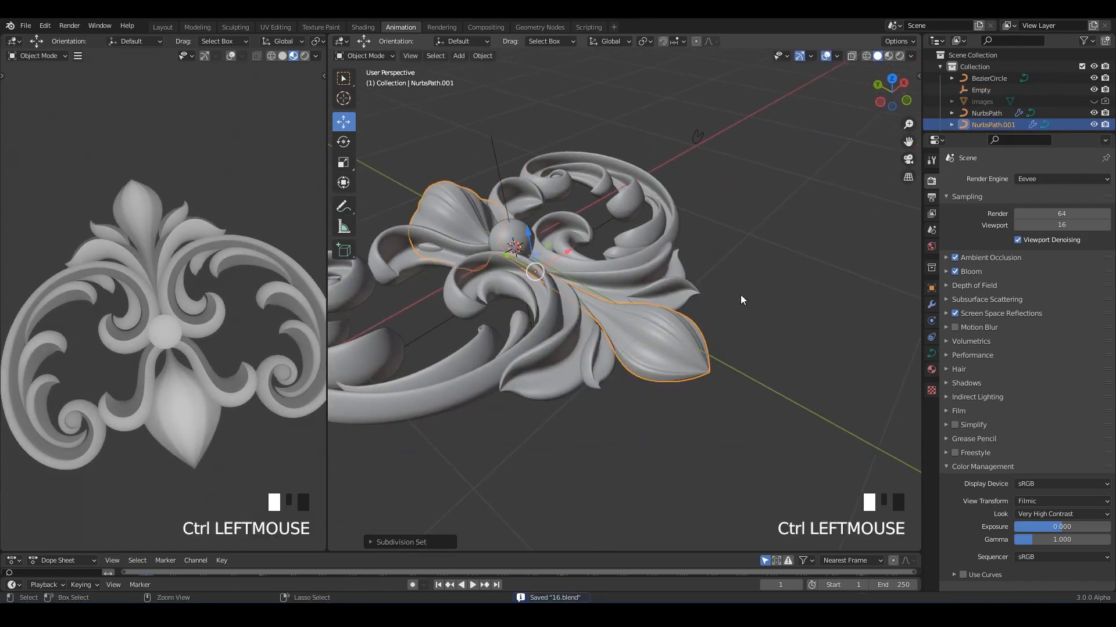
middle_click_drag(740, 294, 639, 279)
key("ctrl+s")
Inspect the grayscale shading of the ornament up close in the preview viewport, saving the file.
scroll(580, 224, "down", 3)
middle_click_drag(534, 231, 284, 288)
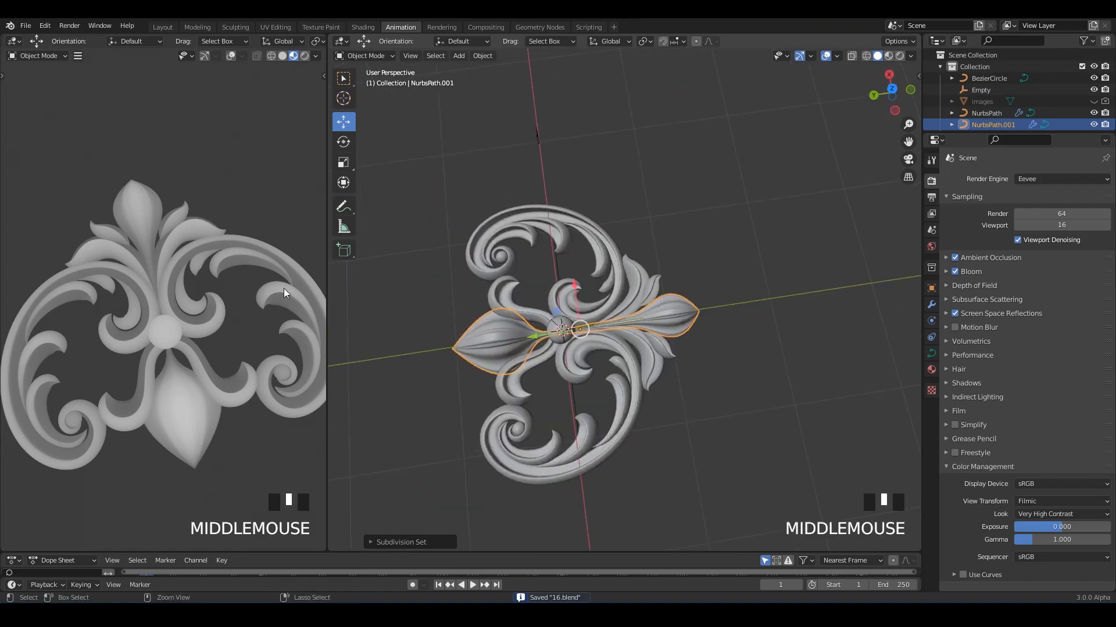
key("ctrl+s")
scroll(190, 315, "down", 2)
middle_click_drag(190, 315, 192, 215)
scroll(275, 294, "up", 4)
key("ctrl+s")
Add a camera and align it to the top view of the ornament.
middle_click_drag(373, 301, 599, 296, "shift")
key("shift+a")
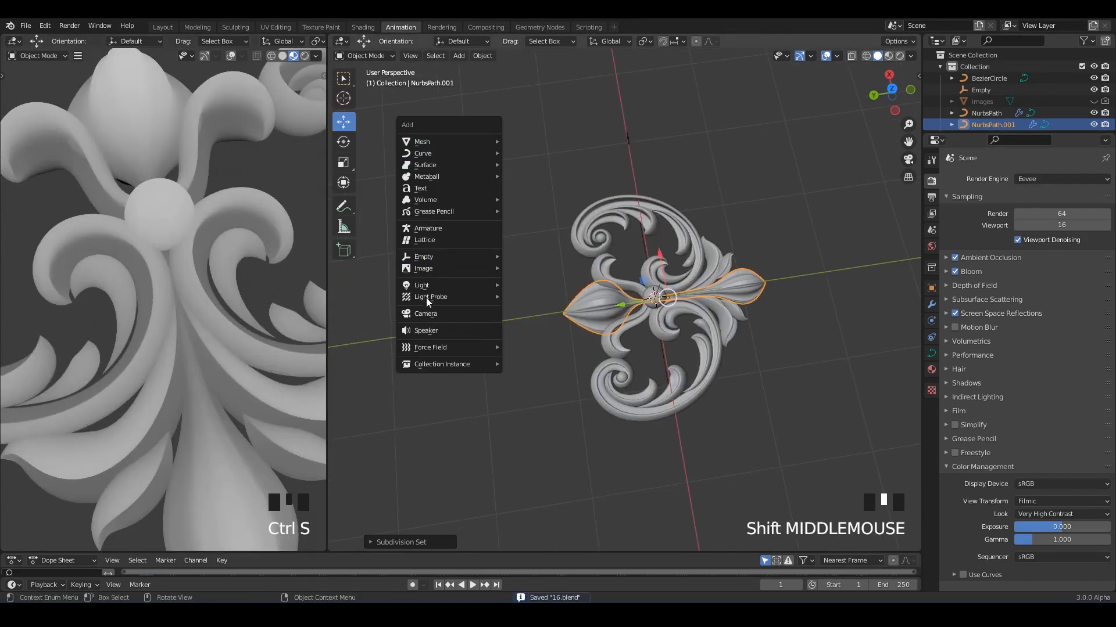
mouse_move(426, 286)
left_click(424, 313)
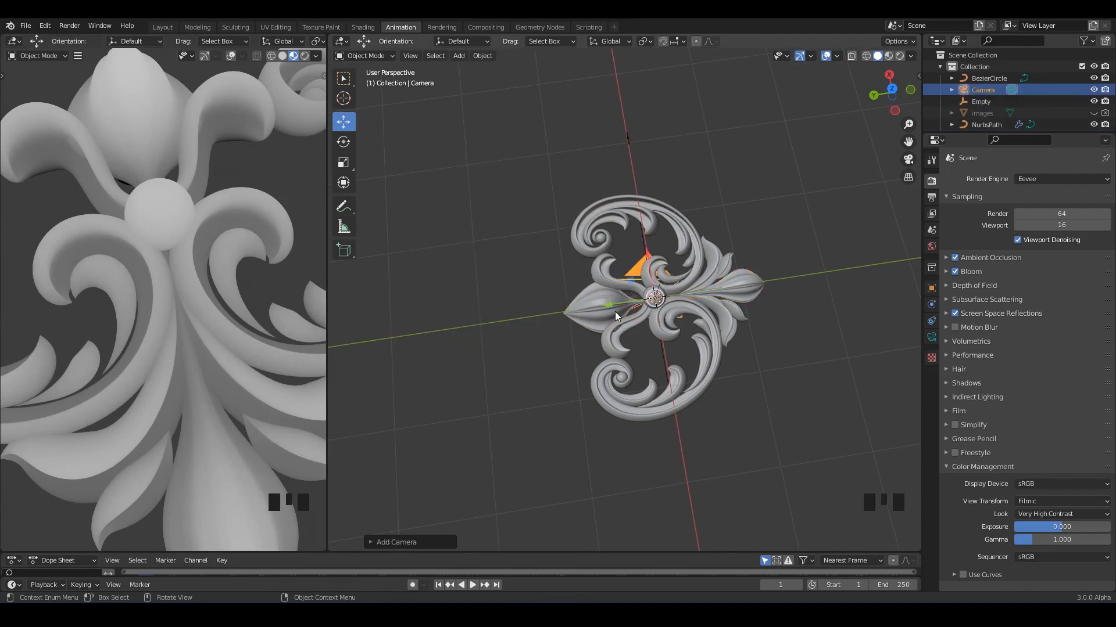
middle_click_drag(615, 312, 599, 331, "alt")
scroll(602, 310, "up", 3)
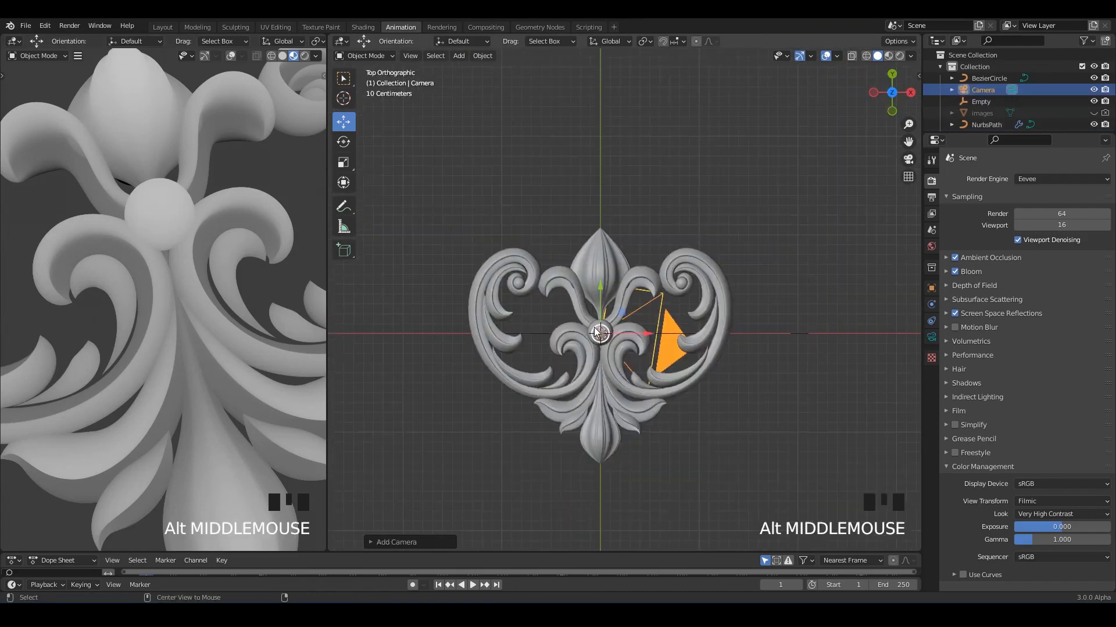
key("ctrl+alt+KP_0")
scroll(258, 242, "down", 3)
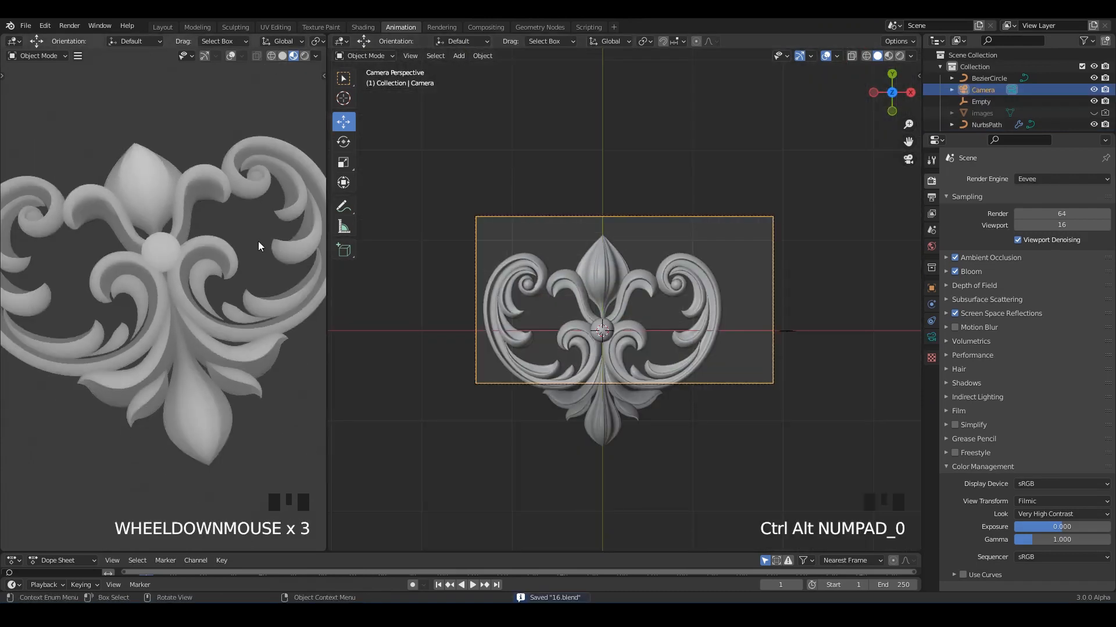
Show the camera view in the small preview viewport and fit its frame inside.
key("KP_0")
scroll(257, 241, "down", 1)
scroll(257, 241, "down", 1)
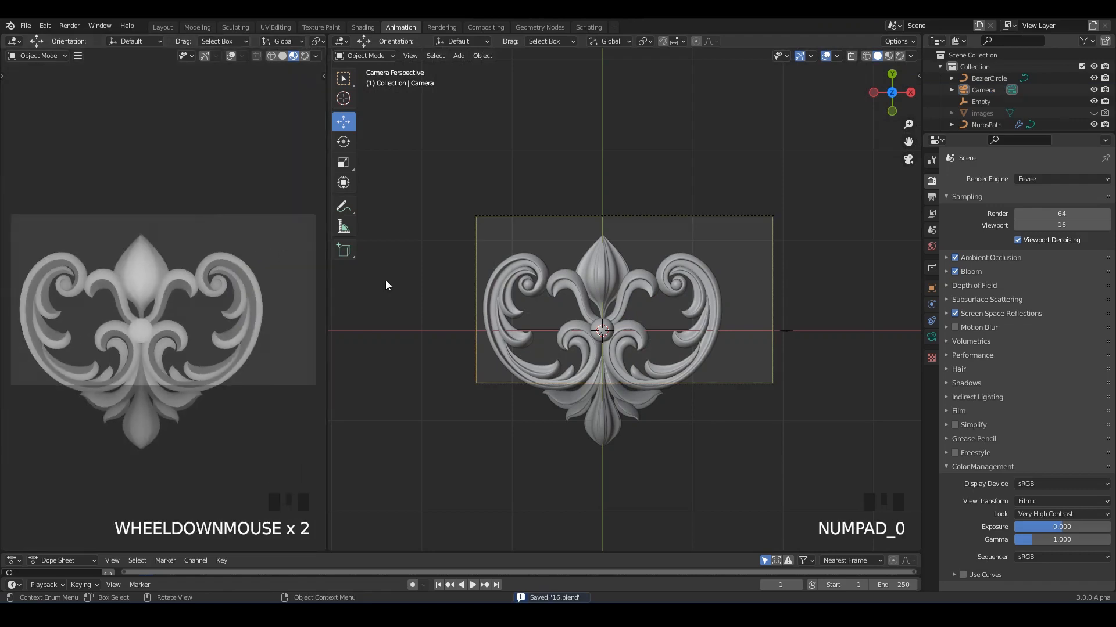
Set the output resolution to 4000 × 4000 px.
left_click(932, 197)
left_click(1062, 193)
type("4")
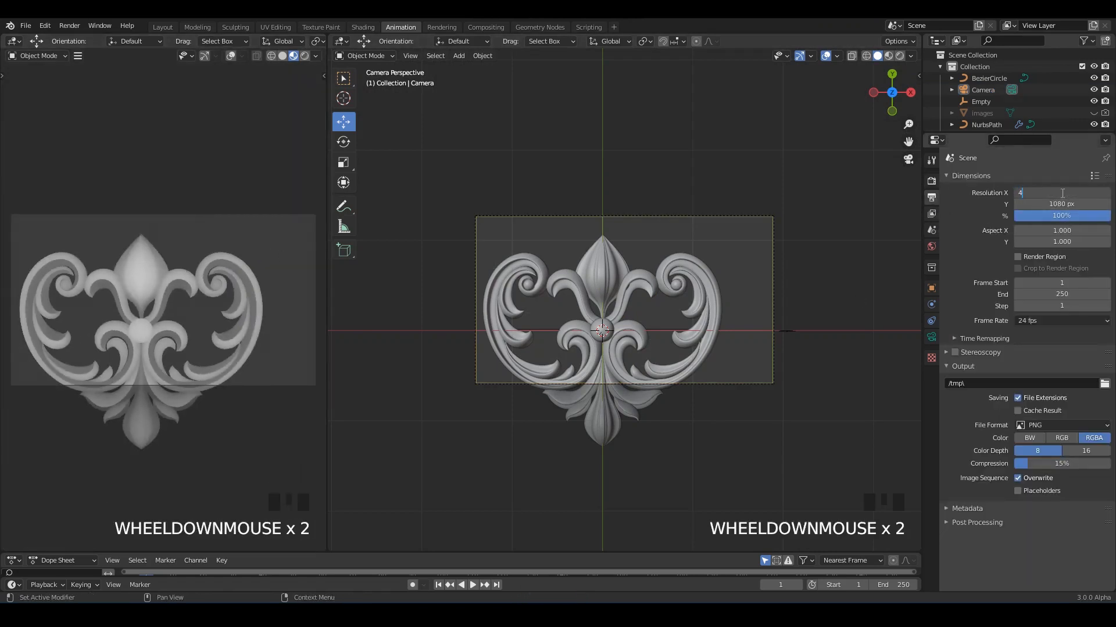
type("000")
key("Return")
key("ctrl+c")
key("ctrl+v")
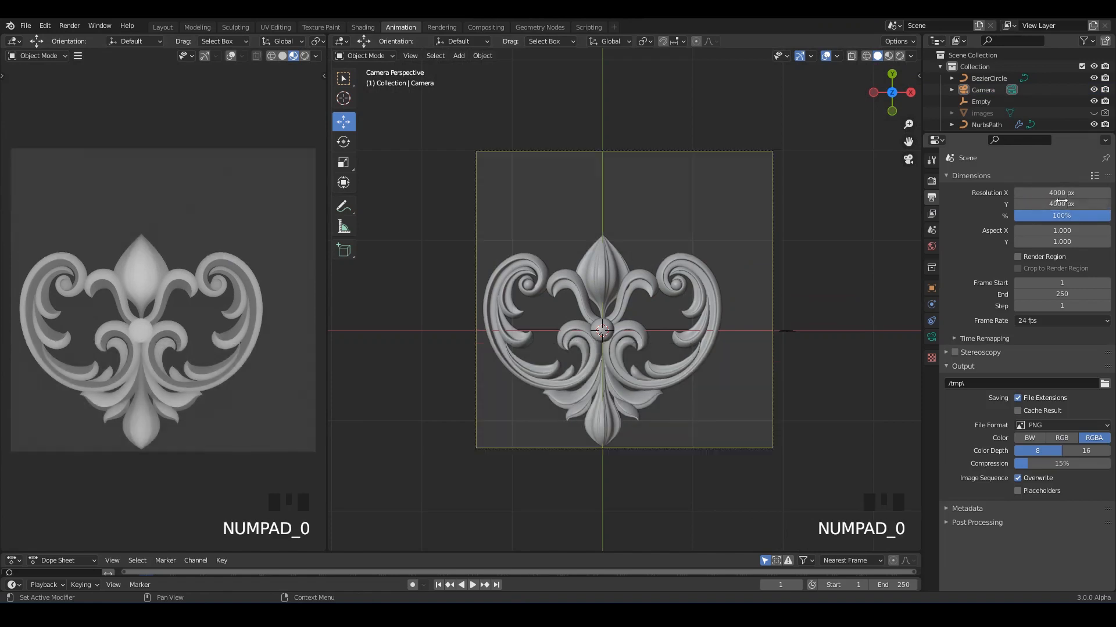
Lock the camera to the view, centre the ornament within the camera frame, and save the file.
scroll(668, 272, "up", 2)
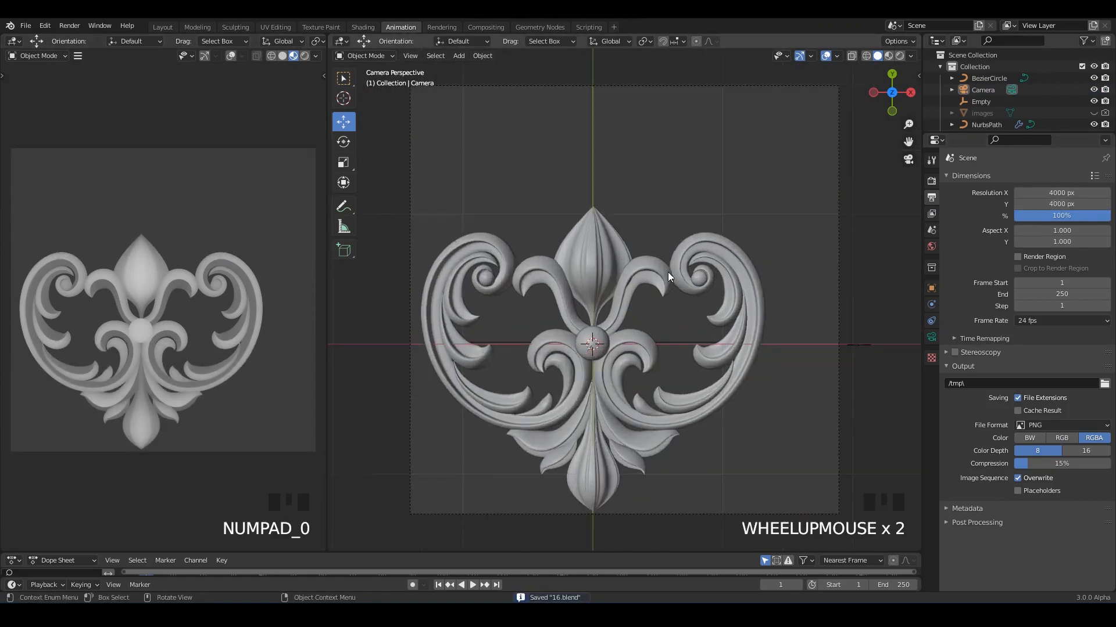
key("n")
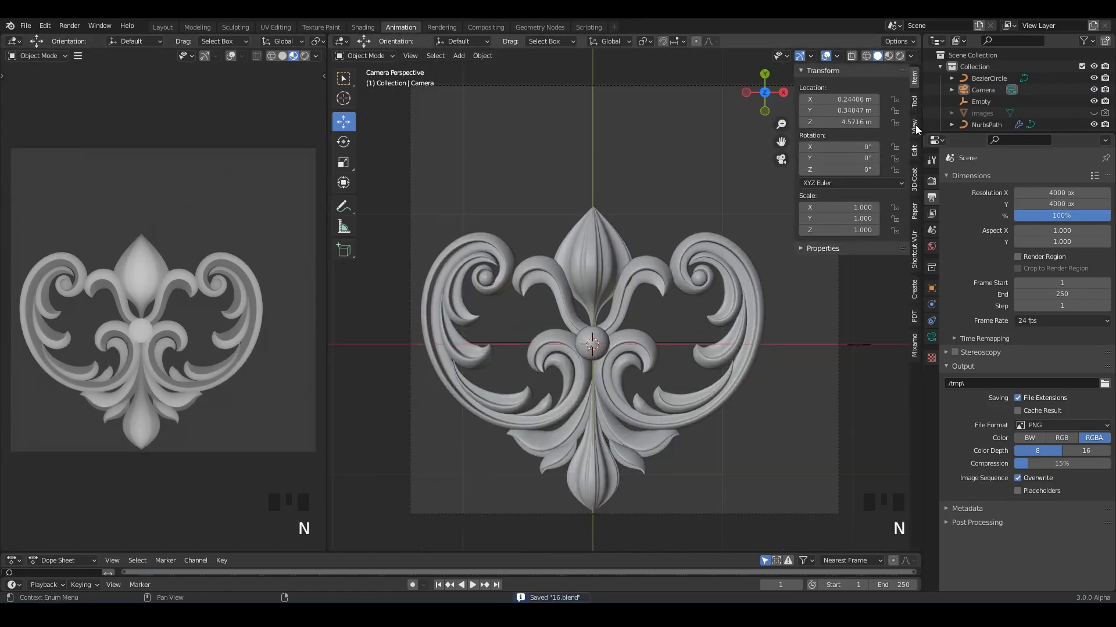
left_click(916, 129)
left_click(847, 202)
left_click(847, 215)
key("n")
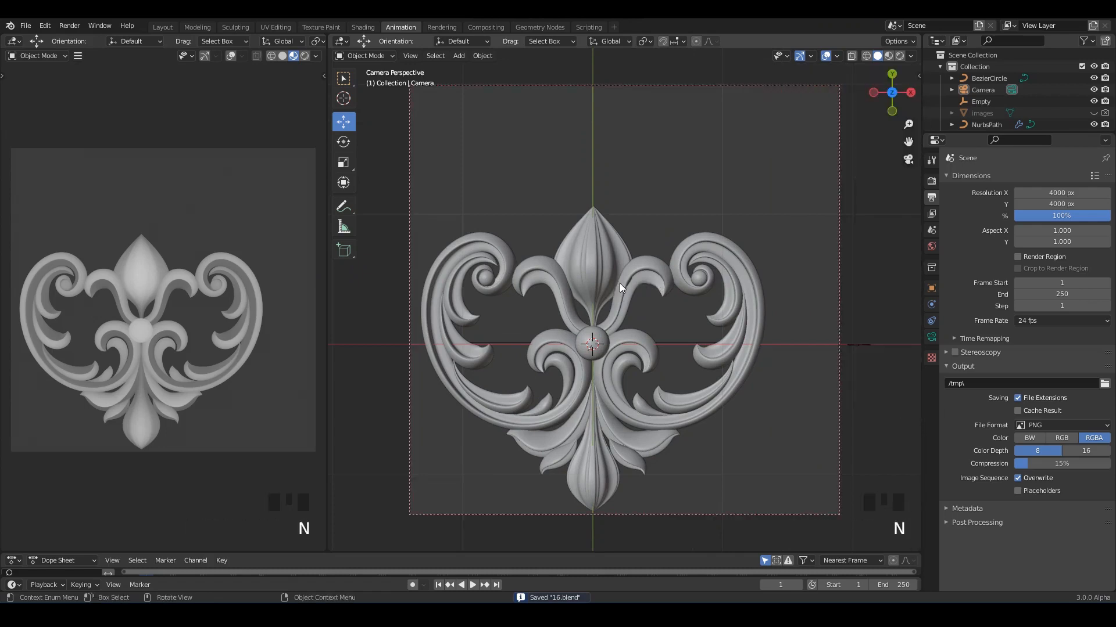
middle_click_drag(619, 283, 835, 233, "shift")
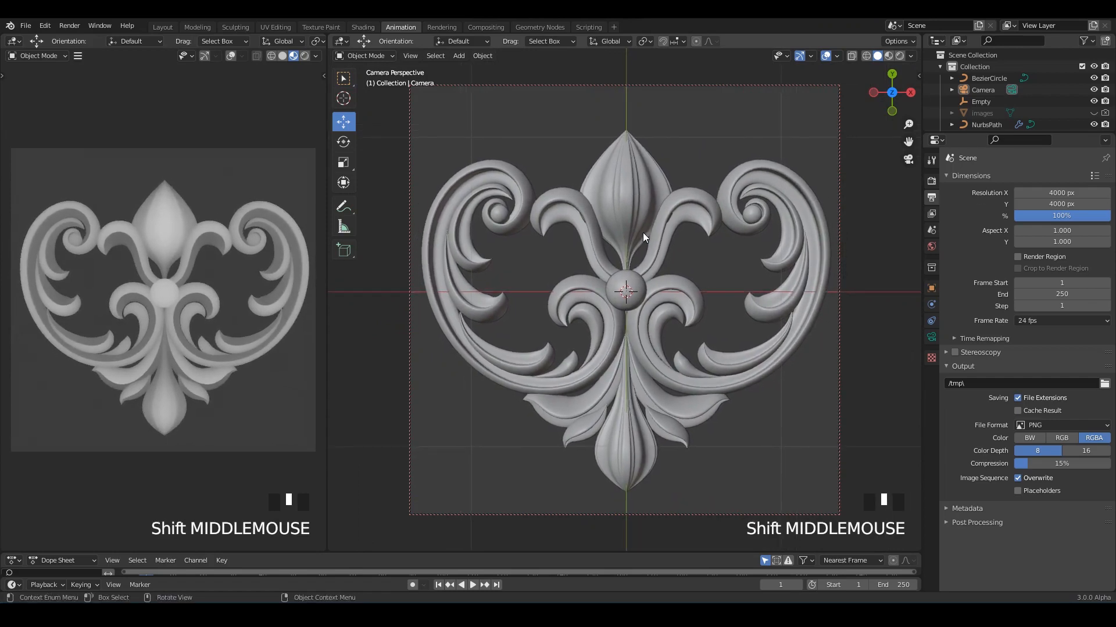
key("ctrl+s")
Select the camera, change its lens type to Orthographic, and save the file.
left_click(682, 270)
key("KP_0")
scroll(634, 257, "up", 2)
key("ctrl+s")
left_click(983, 90)
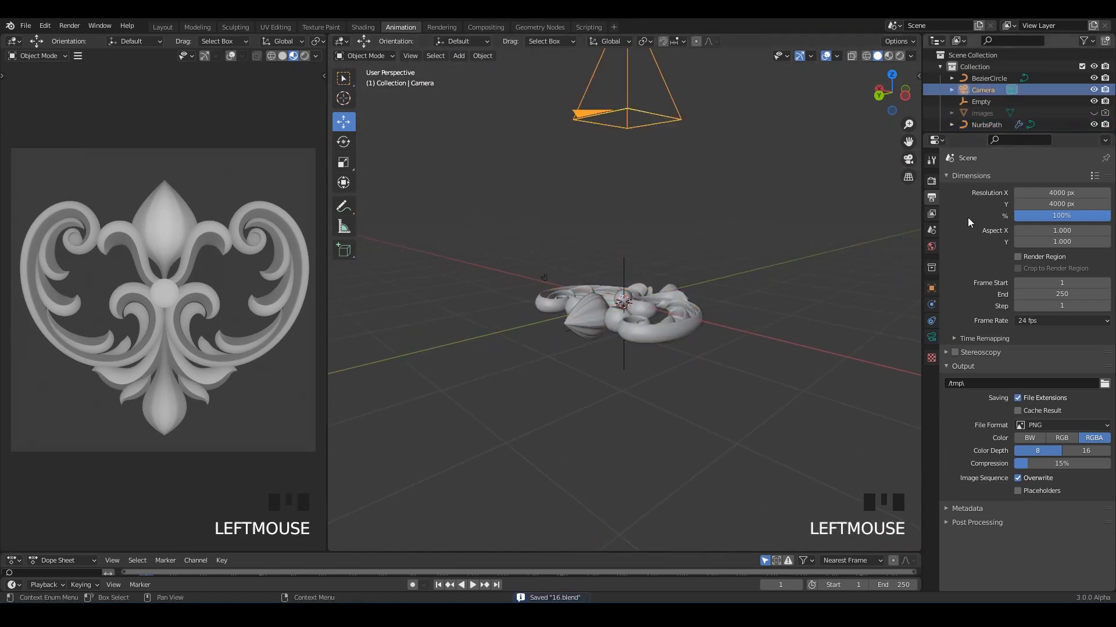
left_click(932, 338)
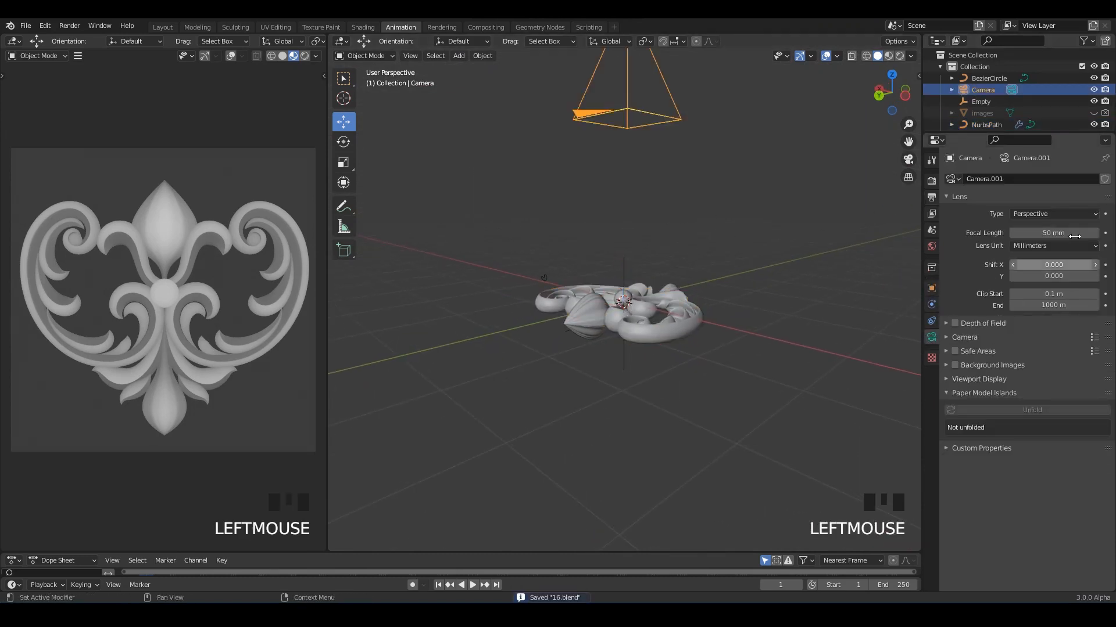
left_click(1030, 214)
left_click(1040, 238)
scroll(719, 218, "down", 6)
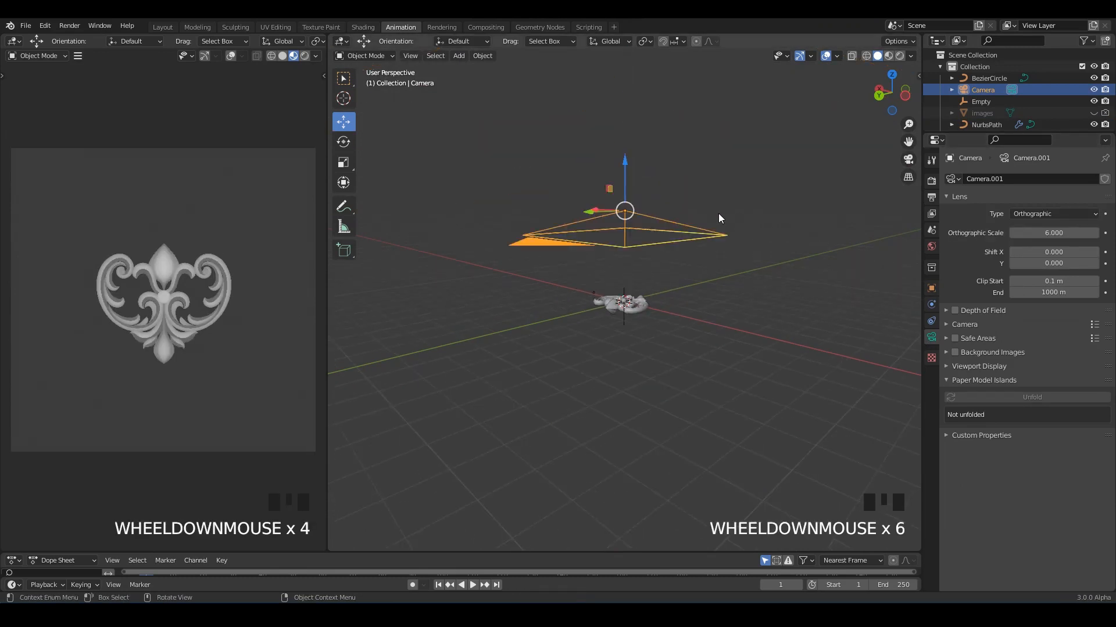
key("ctrl+s")
Lower the camera along Z to just above the ornament, checking its height in front view.
left_click_drag(625, 181, 643, 243)
key("KP_1")
scroll(701, 264, "up", 7)
middle_click_drag(664, 277, 658, 276, "shift")
scroll(658, 276, "up", 2)
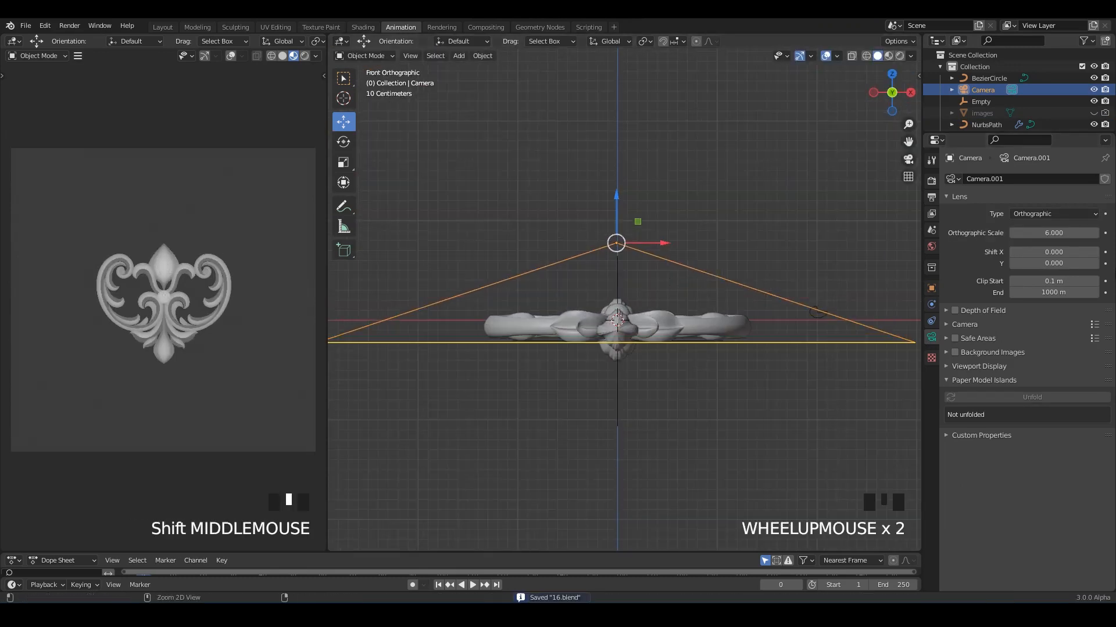
scroll(786, 293, "up", 3)
Set the camera's orthographic scale to 2.730 so the ornament fills the frame, and save the file.
left_click_drag(1053, 232, 996, 232)
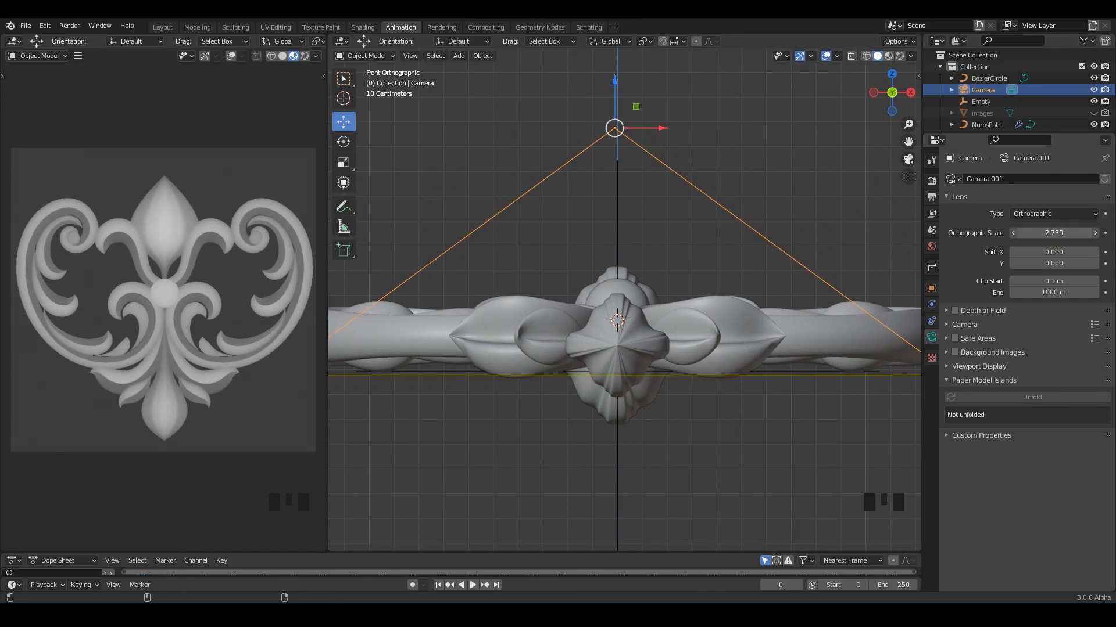
key("ctrl+s")
middle_click_drag(680, 192, 733, 235)
key("ctrl+s")
Switch the render engine to Cycles and set its device to GPU Compute.
left_click(930, 182)
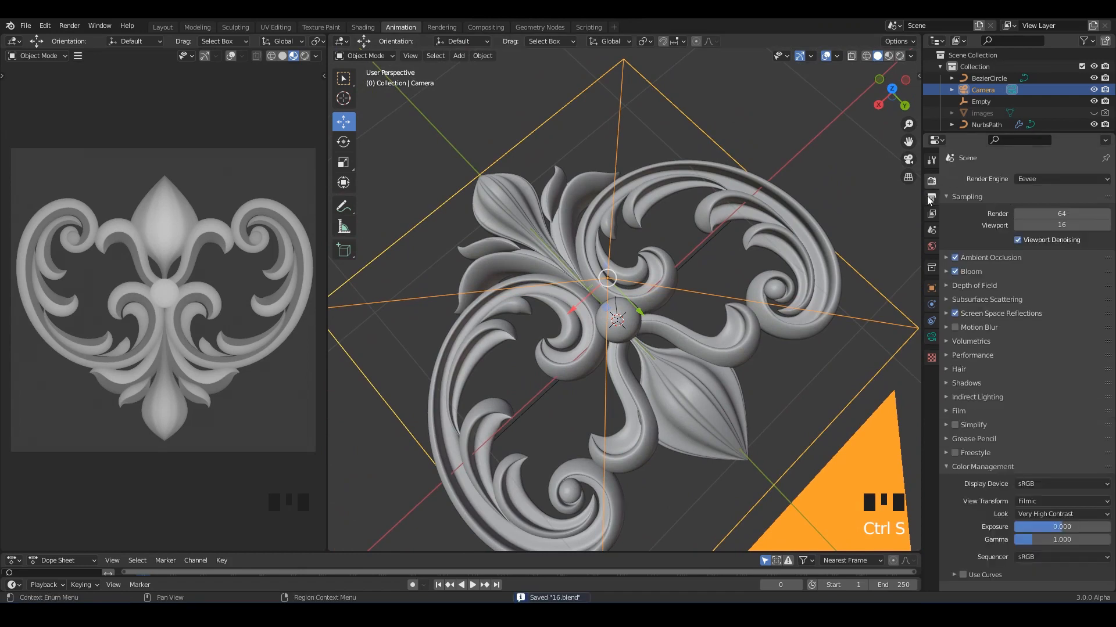
left_click(1038, 179)
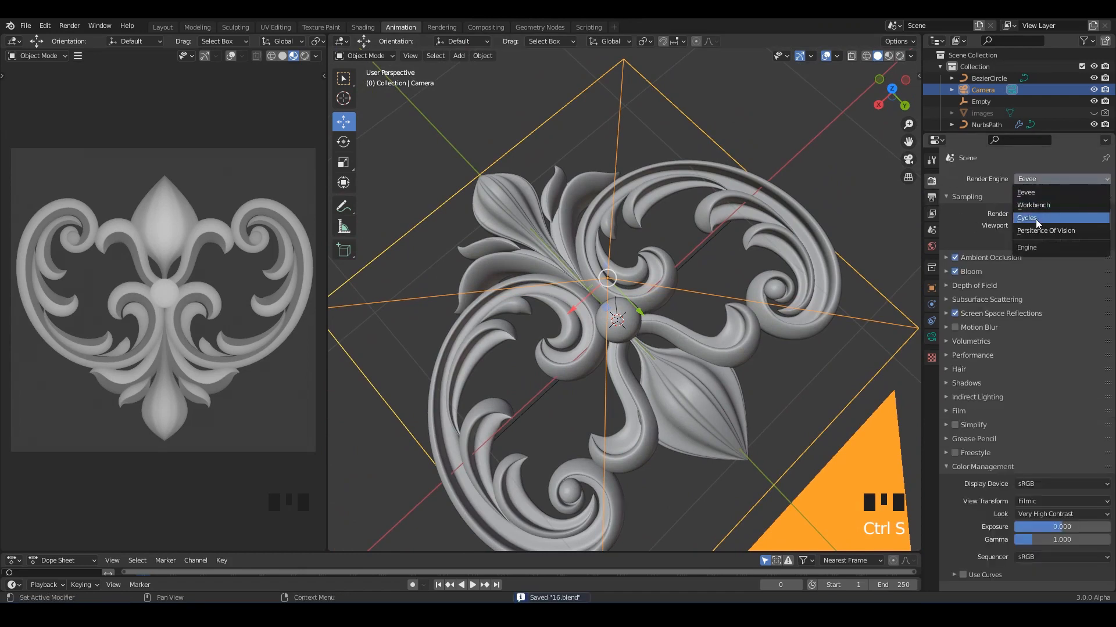
left_click(1072, 212)
middle_click_drag(684, 228, 809, 234)
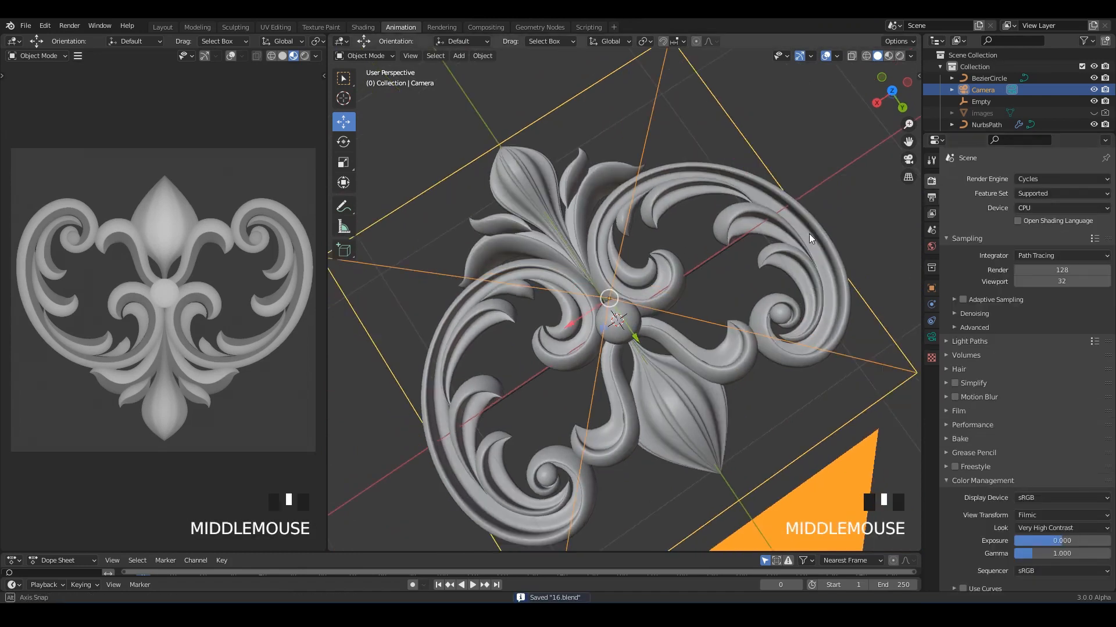
left_click(1045, 208)
left_click(1042, 215)
Enable render denoising with OpenImageDenoise and turn on Adaptive Sampling.
left_click(955, 314)
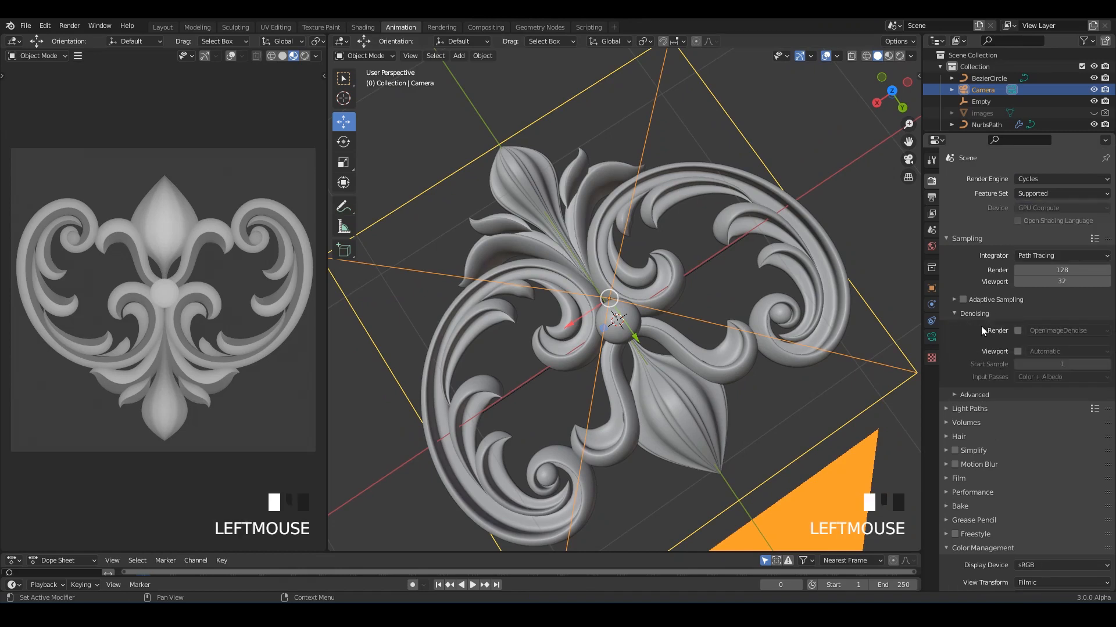
left_click(1017, 330)
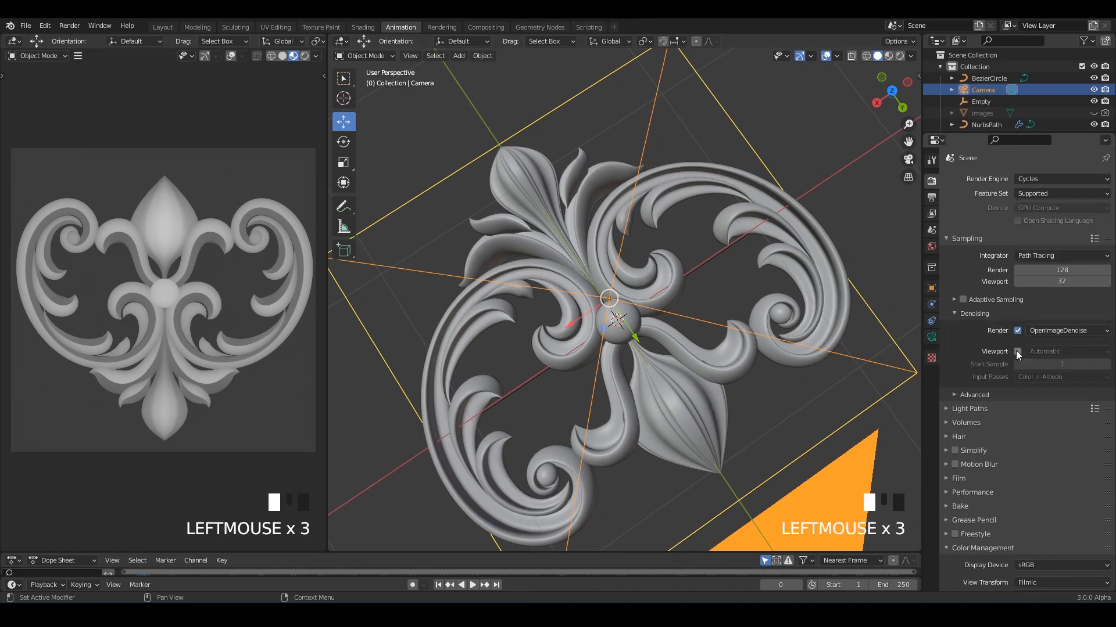
left_click(972, 313)
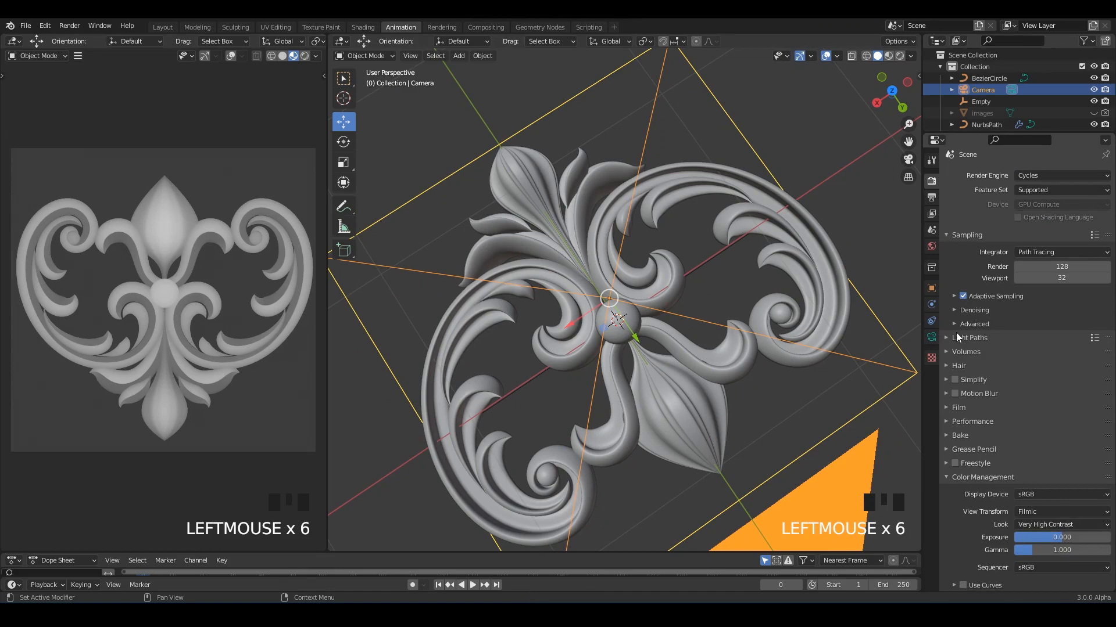
left_click(955, 324)
left_click(973, 324)
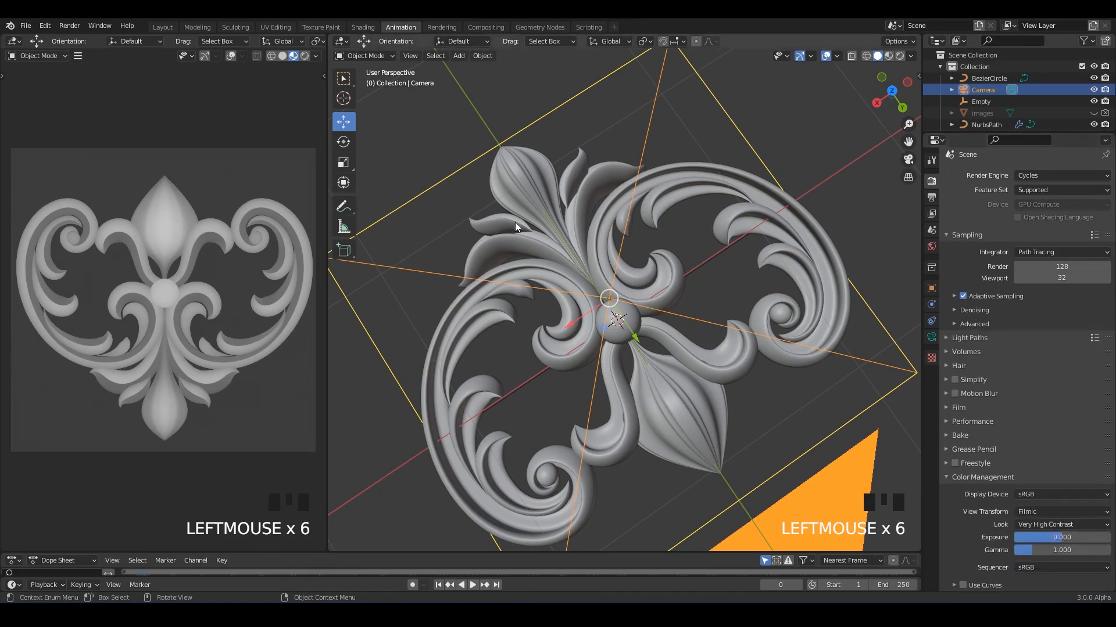
Render the ornament from the camera as a still image.
scroll(725, 298, "down", 1)
left_click(70, 27)
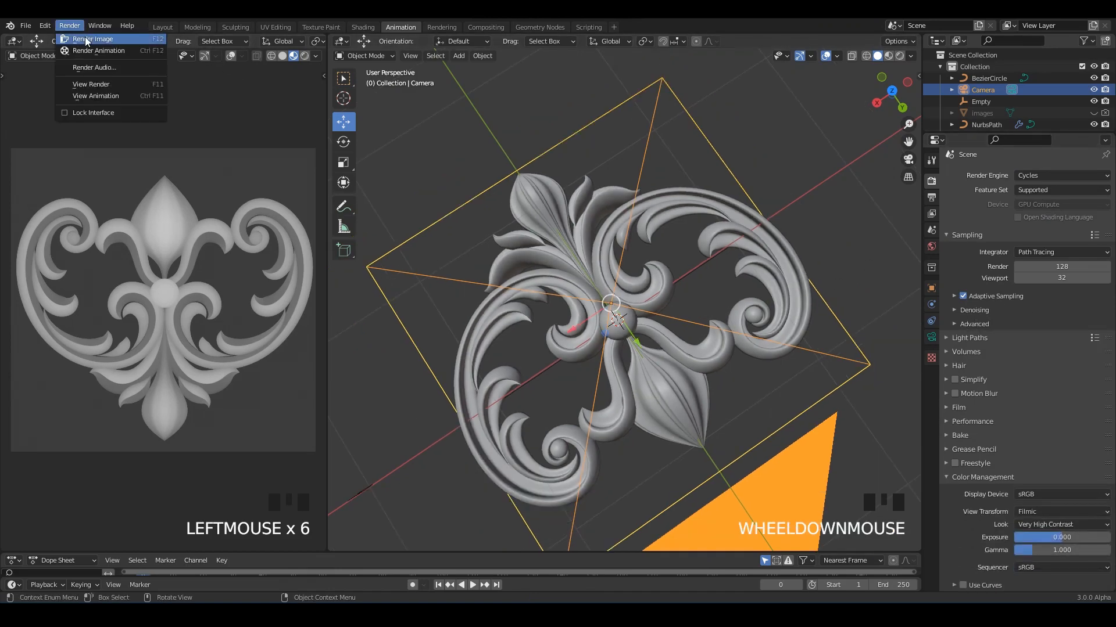
left_click(84, 39)
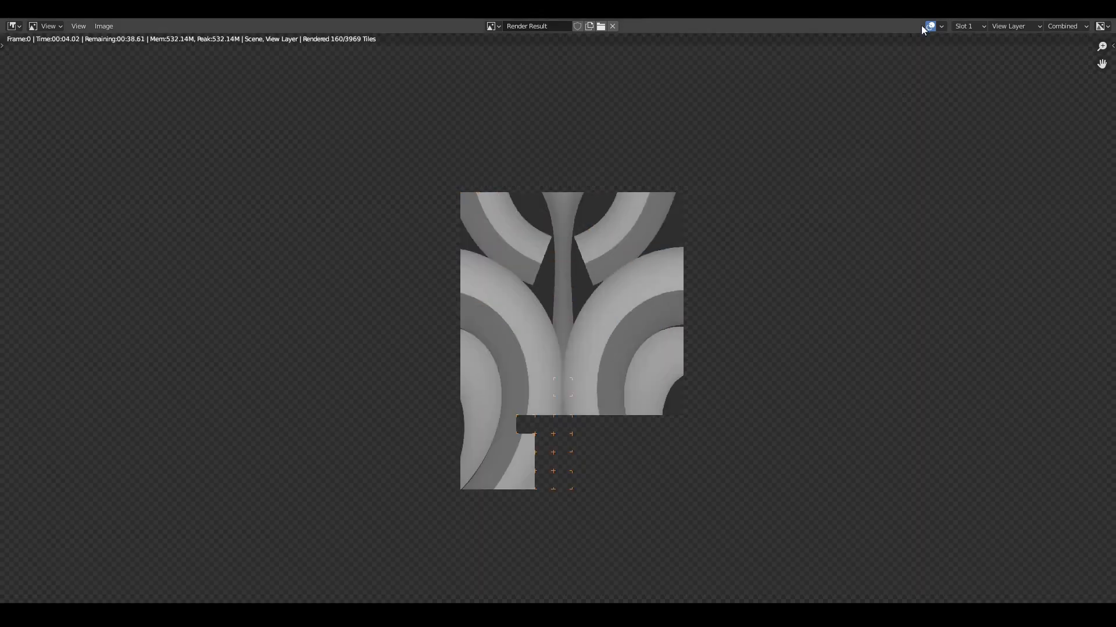
Enable the Transparent film option in the Cycles render settings.
middle_click_drag(665, 189, 668, 192)
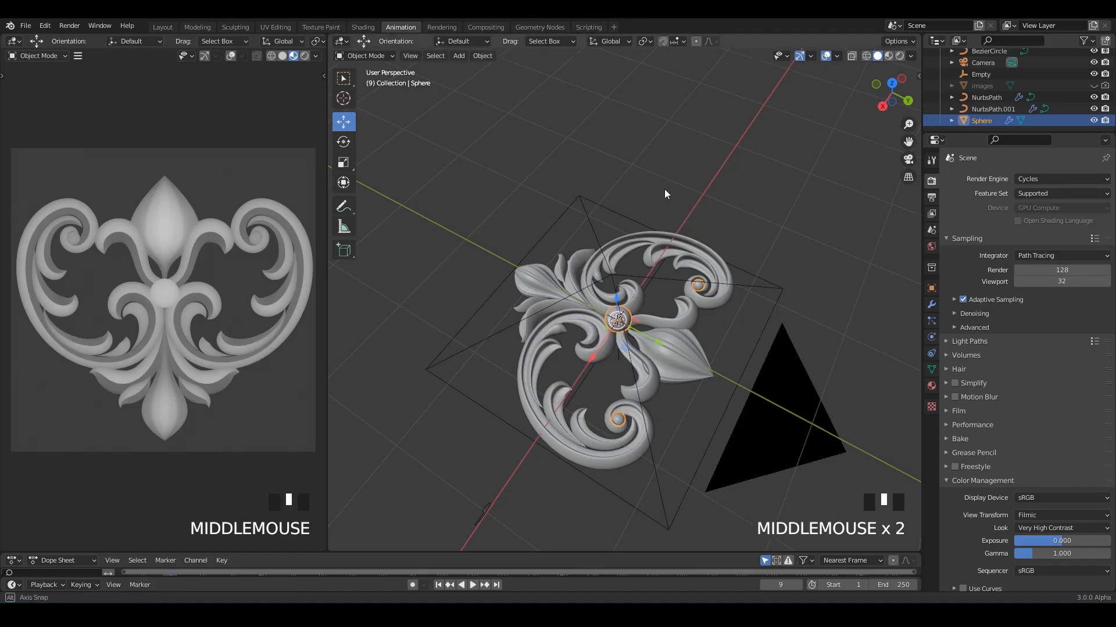
left_click(932, 161)
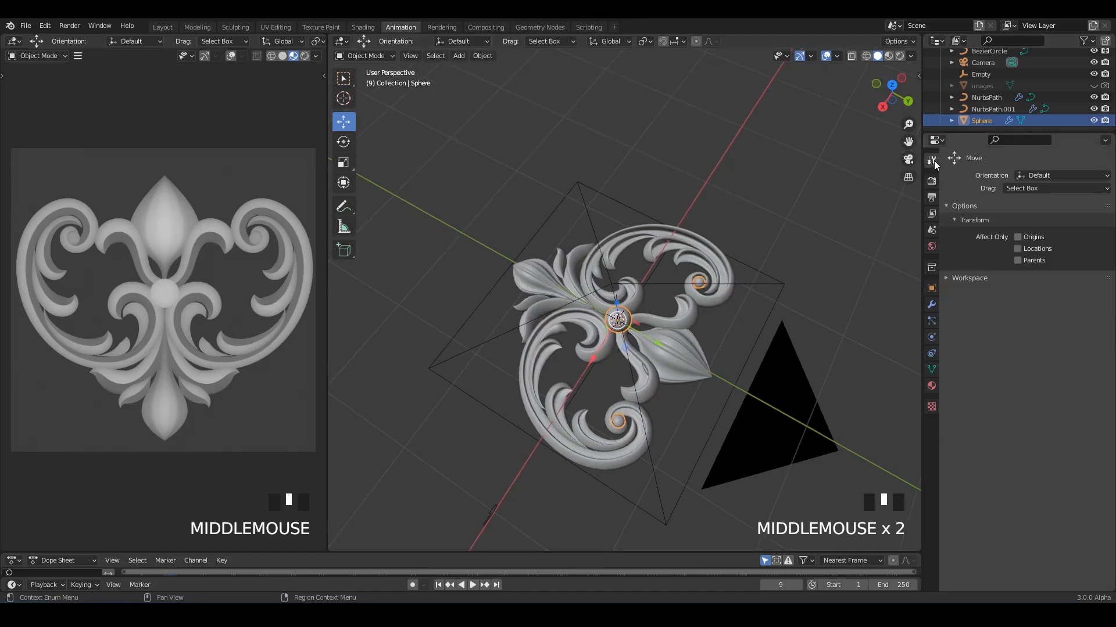
left_click(932, 180)
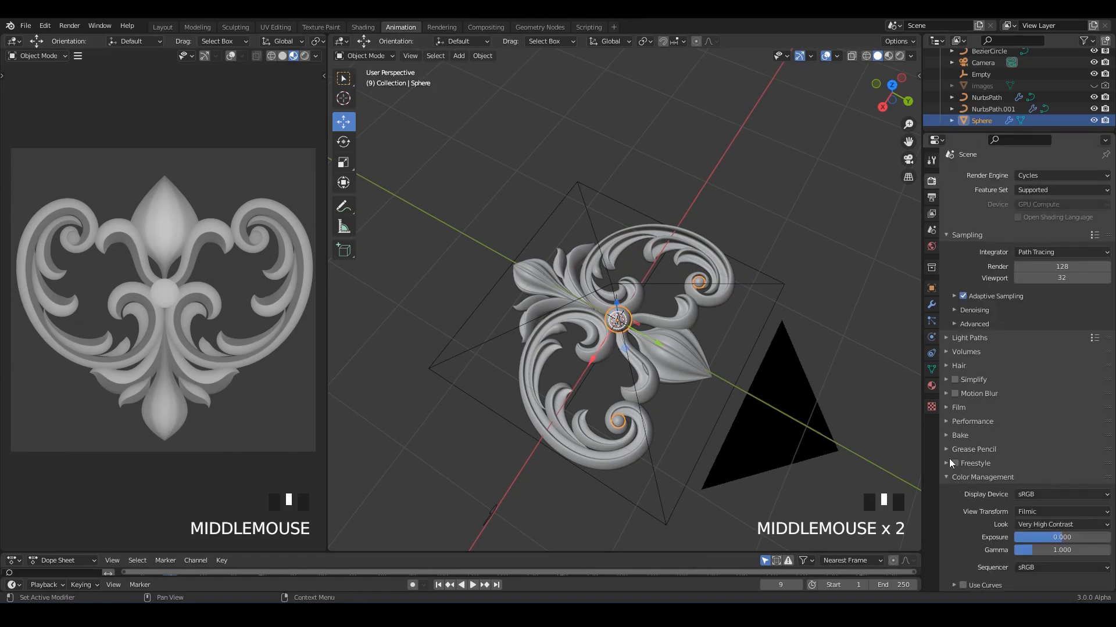
left_click(948, 409)
left_click(963, 490)
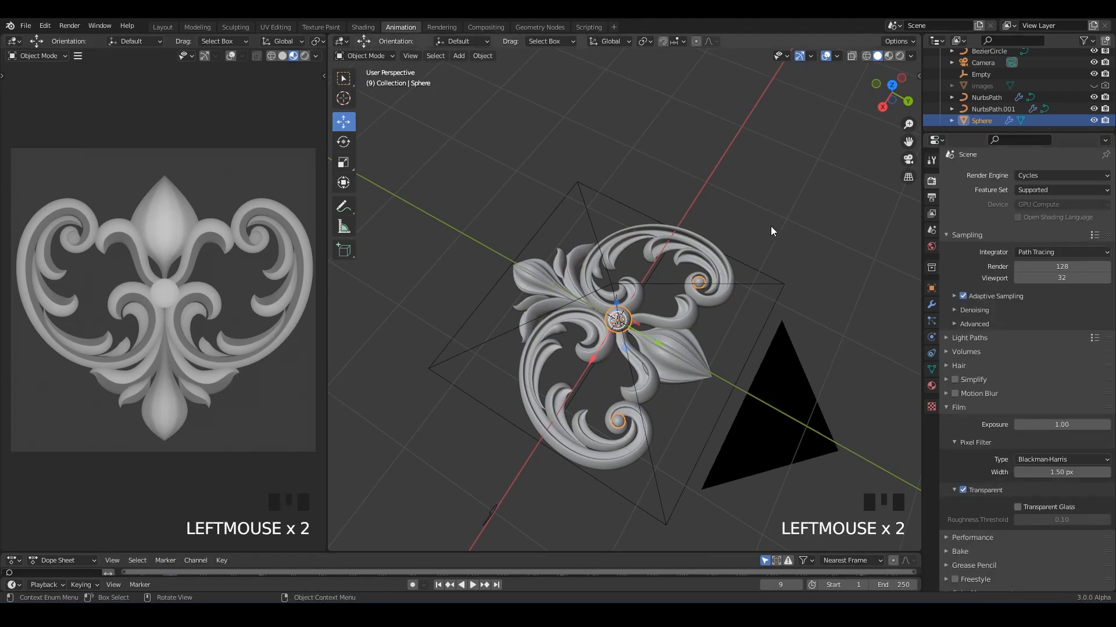
Save the file and render the ornament again as a still image.
left_click(753, 191)
middle_click_drag(754, 190, 718, 282)
scroll(709, 272, "up", 2)
key("ctrl+s")
left_click(748, 305)
scroll(721, 291, "down", 2)
key("ctrl+s")
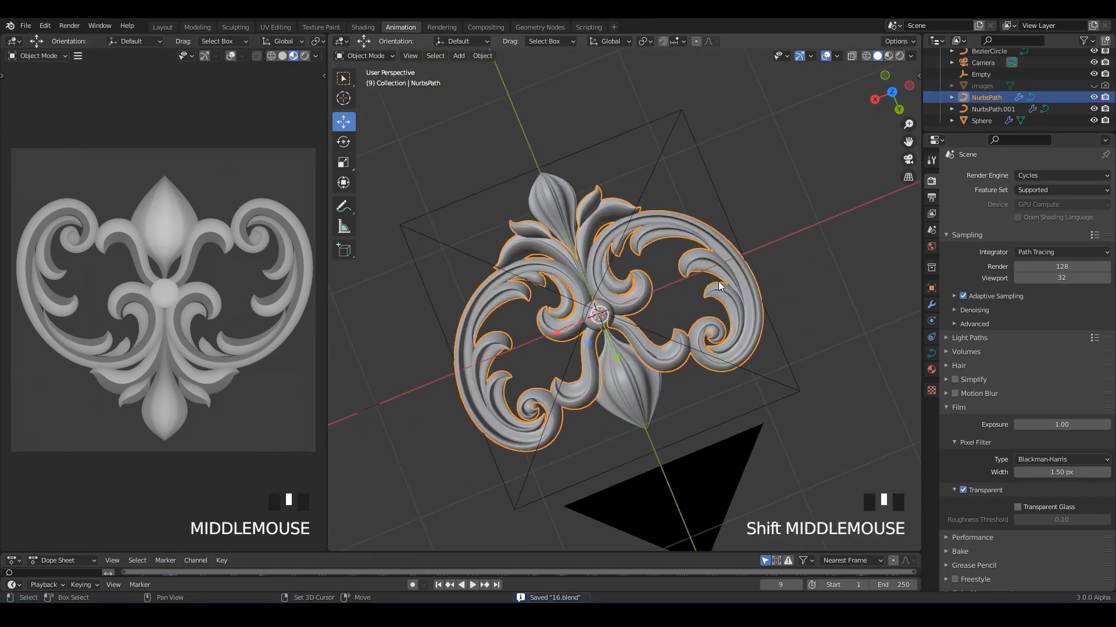
left_click(69, 26)
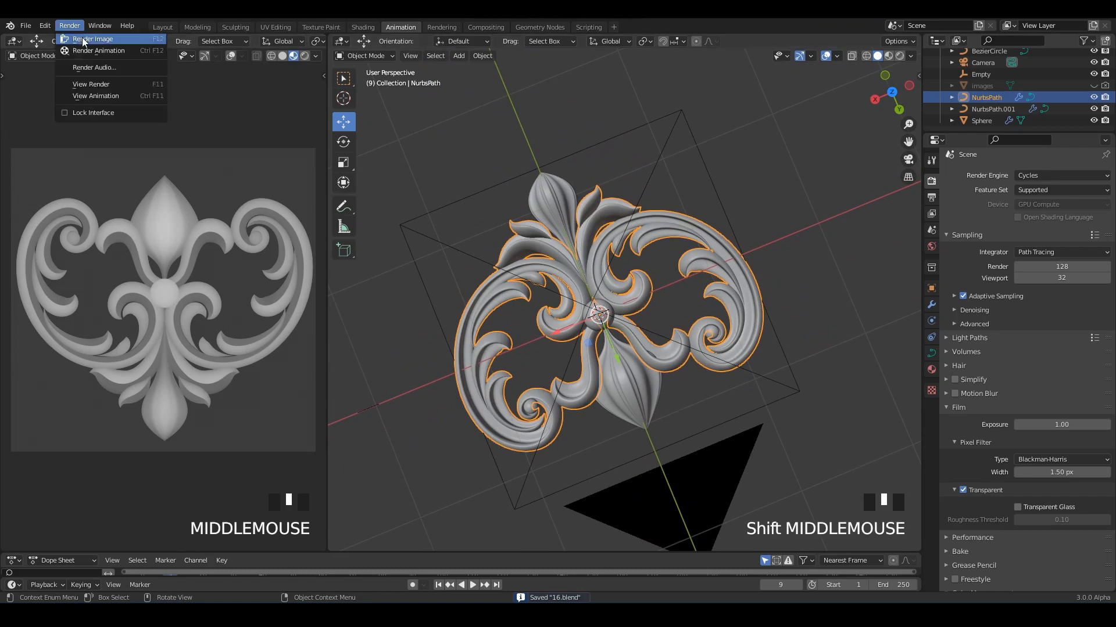
left_click(87, 42)
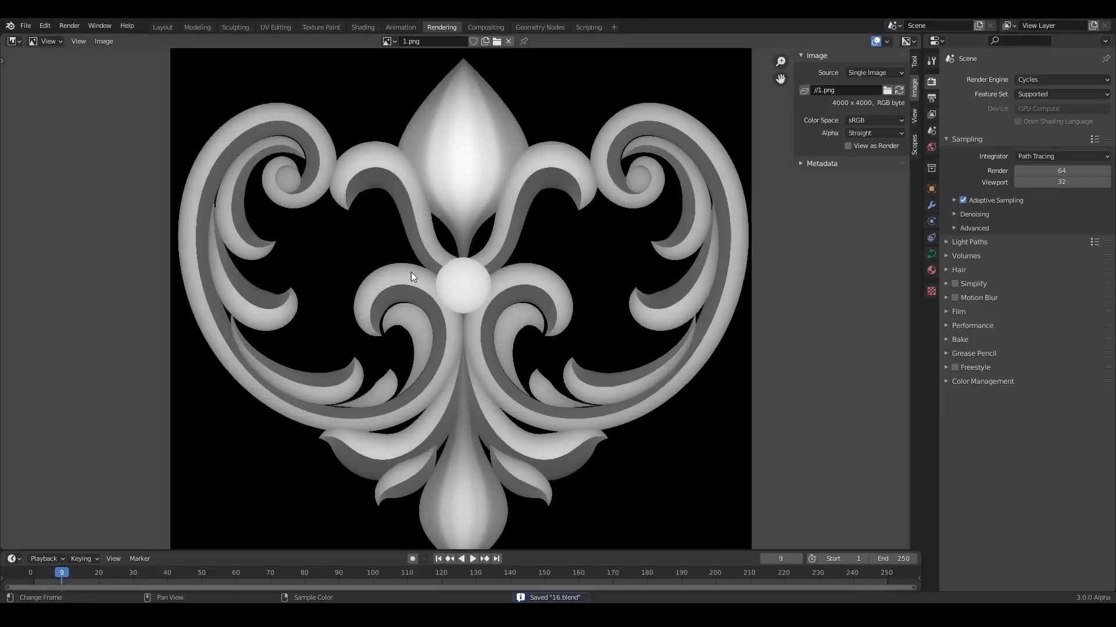
Examine the finished 1.png height map along with its image properties and scopes.
scroll(410, 272, "down", 1)
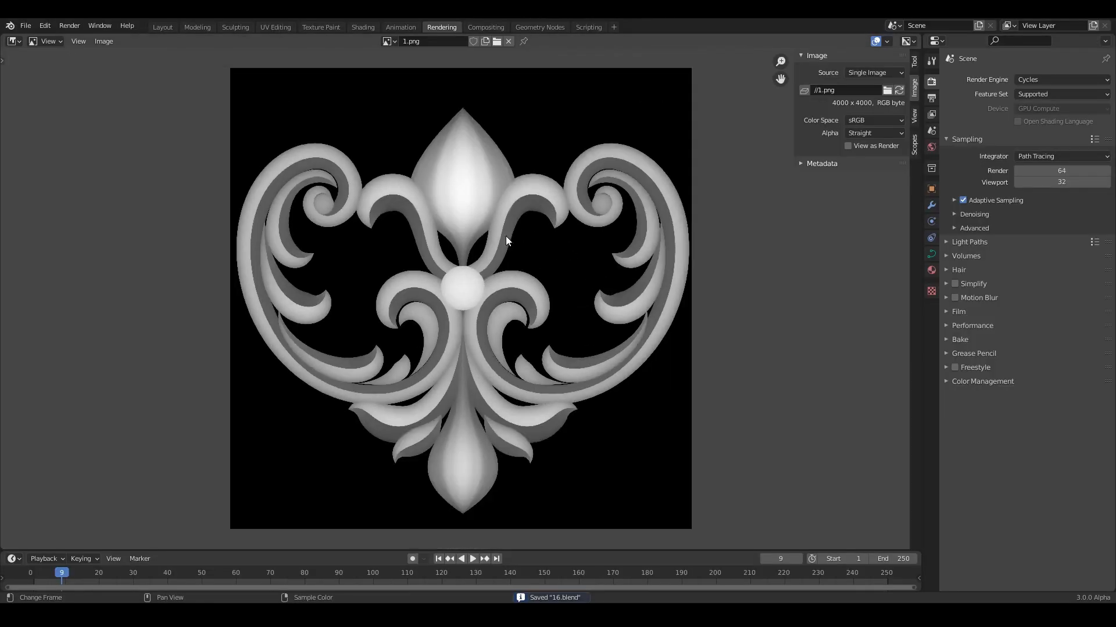
left_click(913, 65)
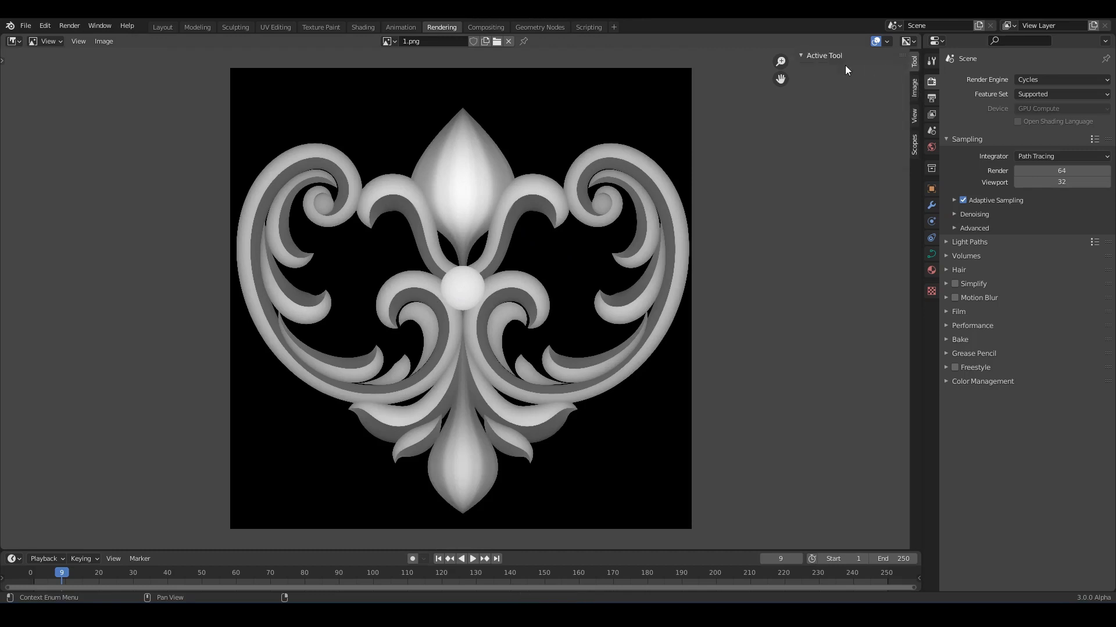
left_click(914, 90)
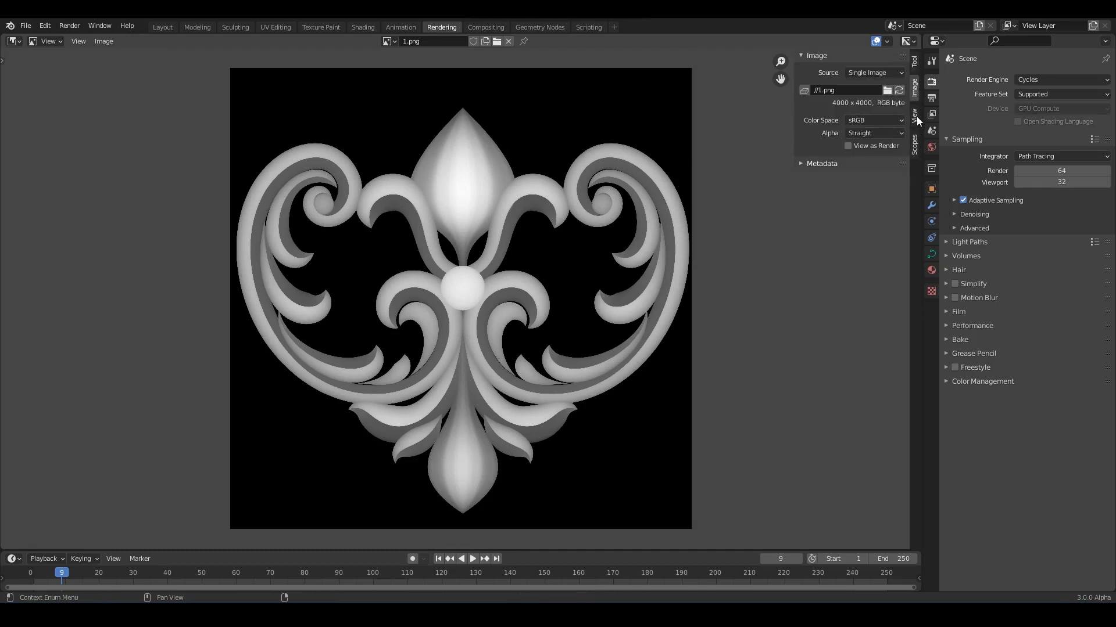
left_click(915, 116)
left_click(914, 146)
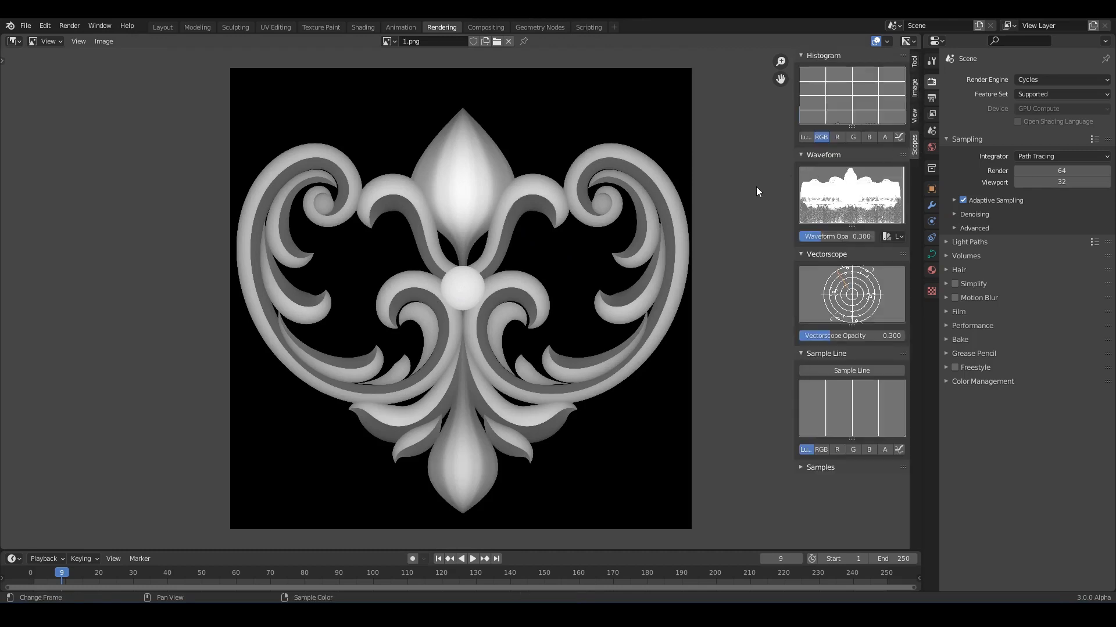
left_click(915, 86)
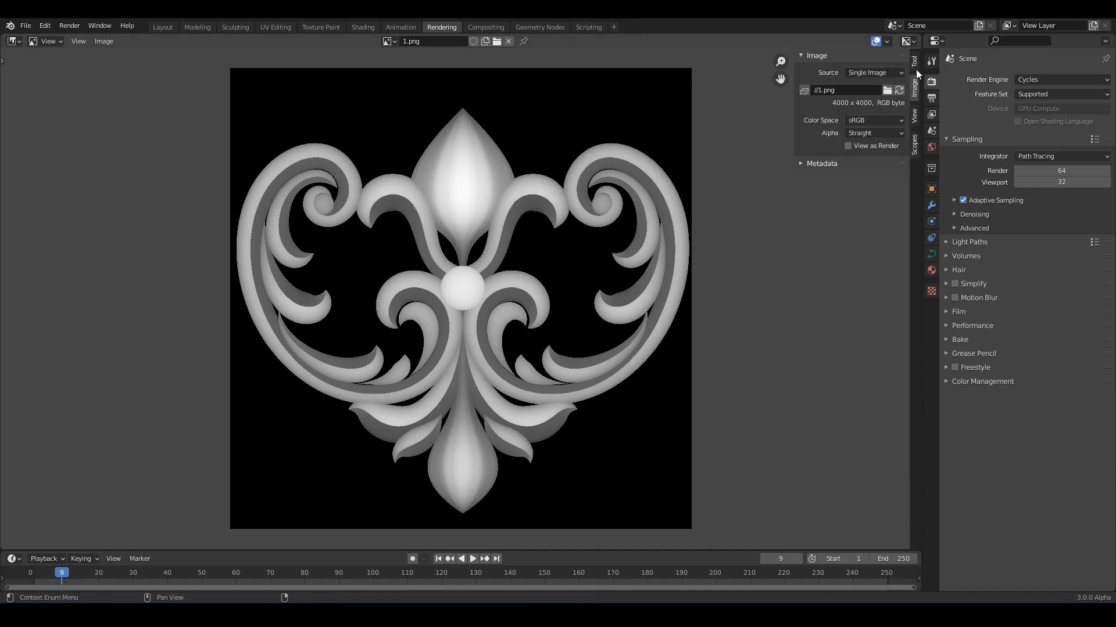
left_click(916, 59)
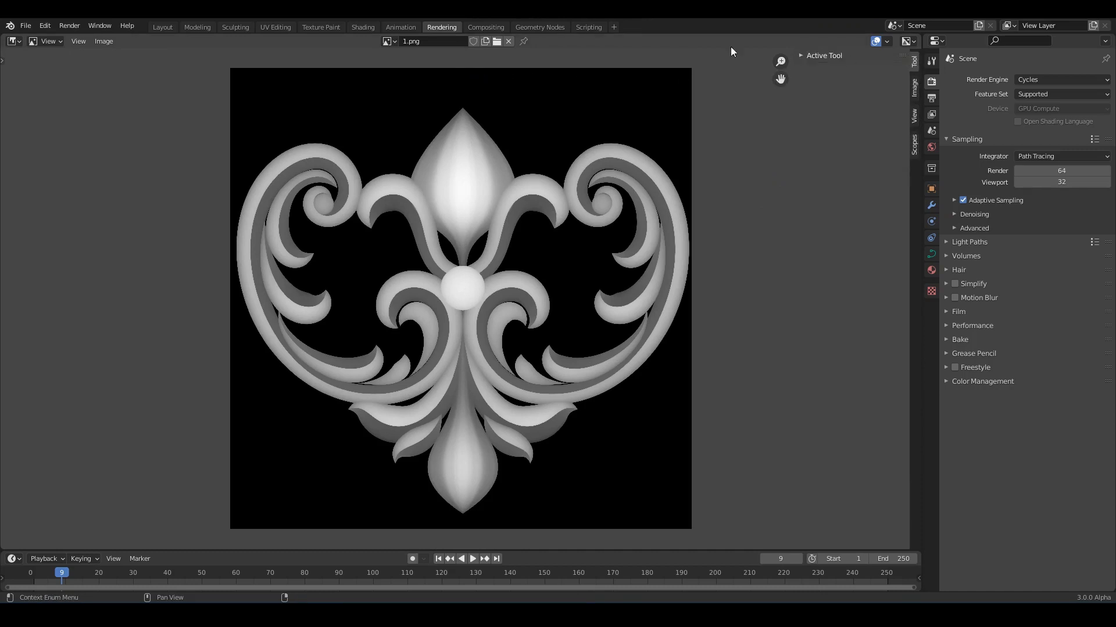
Return to the Animation workspace and switch the solid viewport lighting to MatCap with the glossy olive-green material.
left_click(397, 27)
scroll(806, 224, "up", 3)
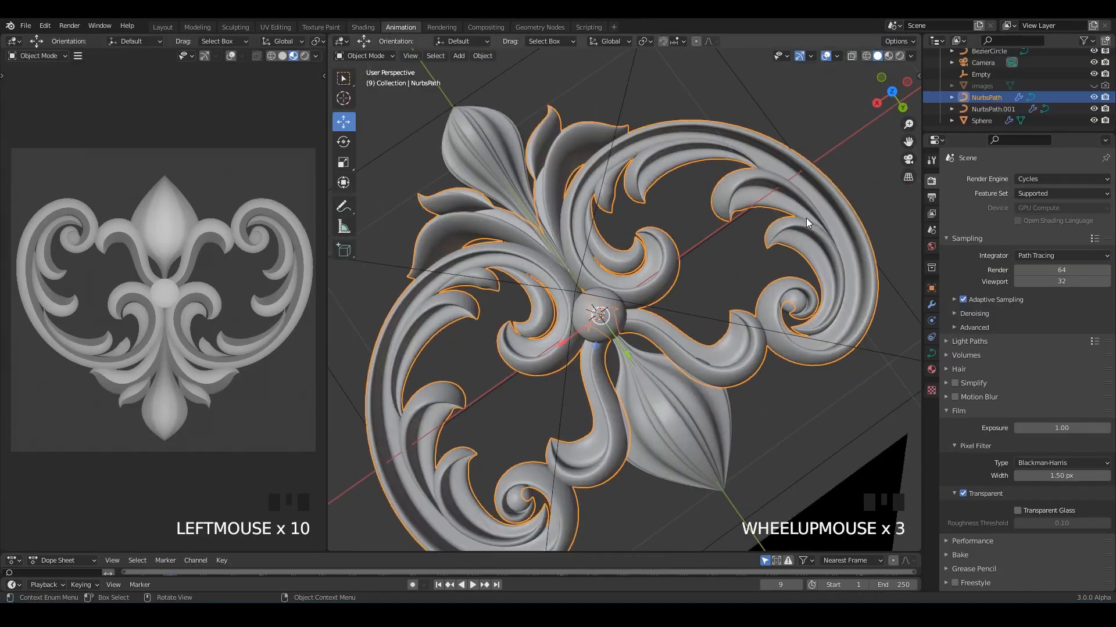
left_click(698, 235)
left_click(911, 56)
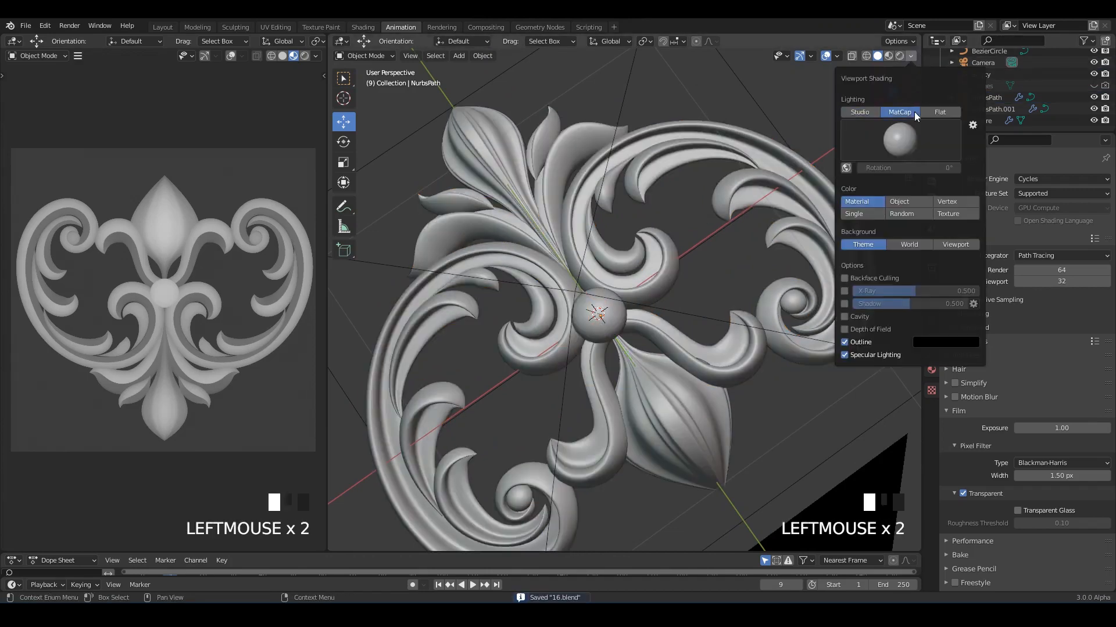
left_click(904, 140)
left_click(839, 201)
middle_click(745, 208)
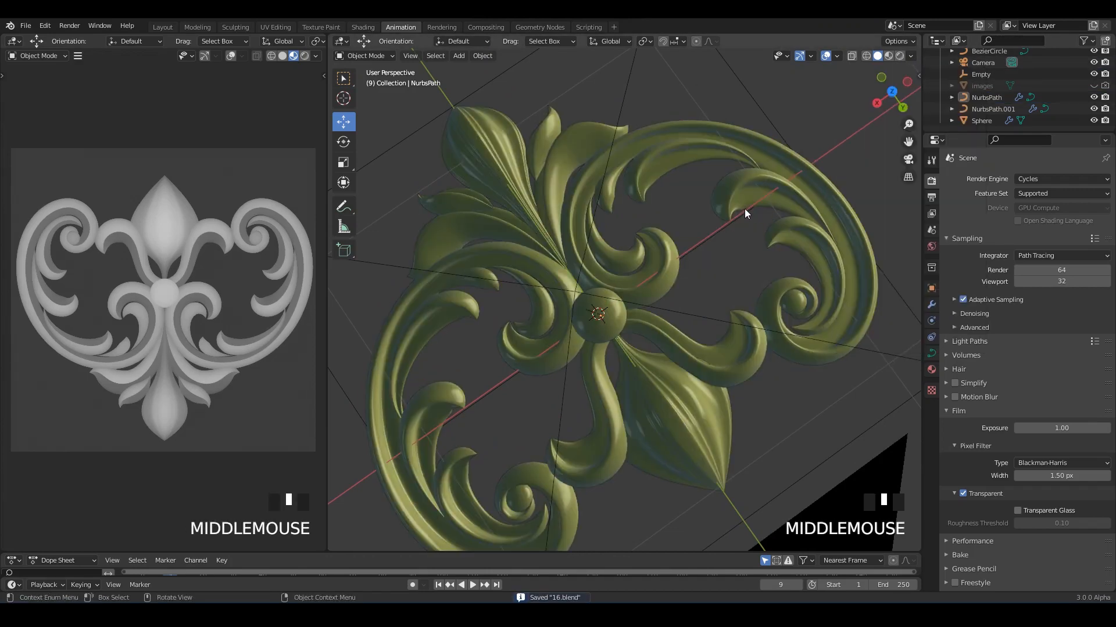
Set the viewport shading to Random color and World background, with Cavity enabled and its type set to Both.
left_click(910, 56)
left_click(901, 201)
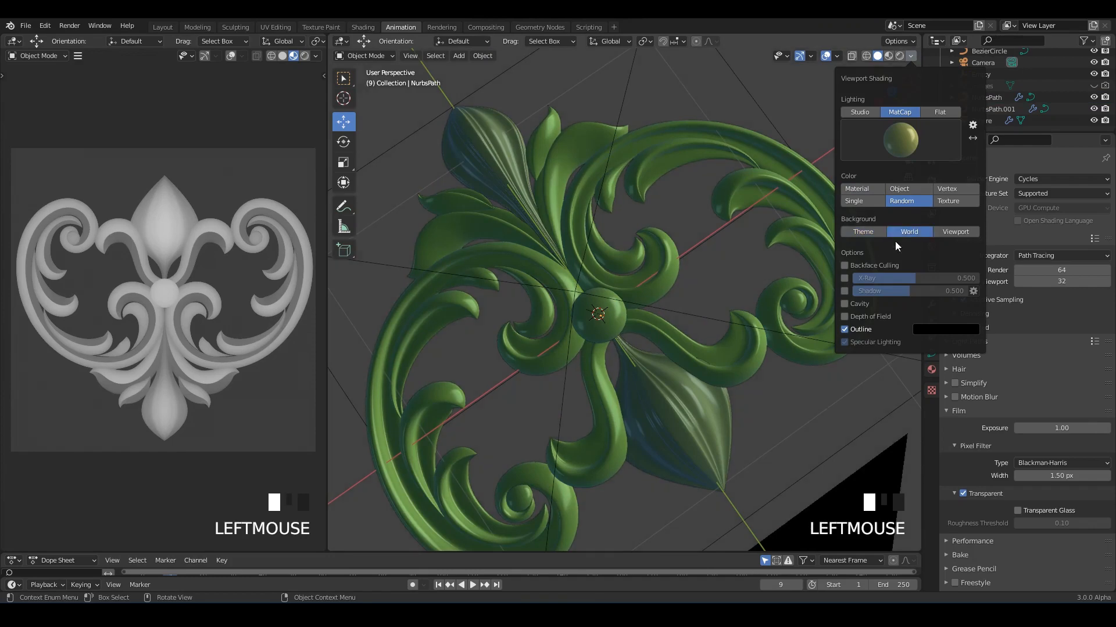
left_click(844, 303)
left_click(953, 304)
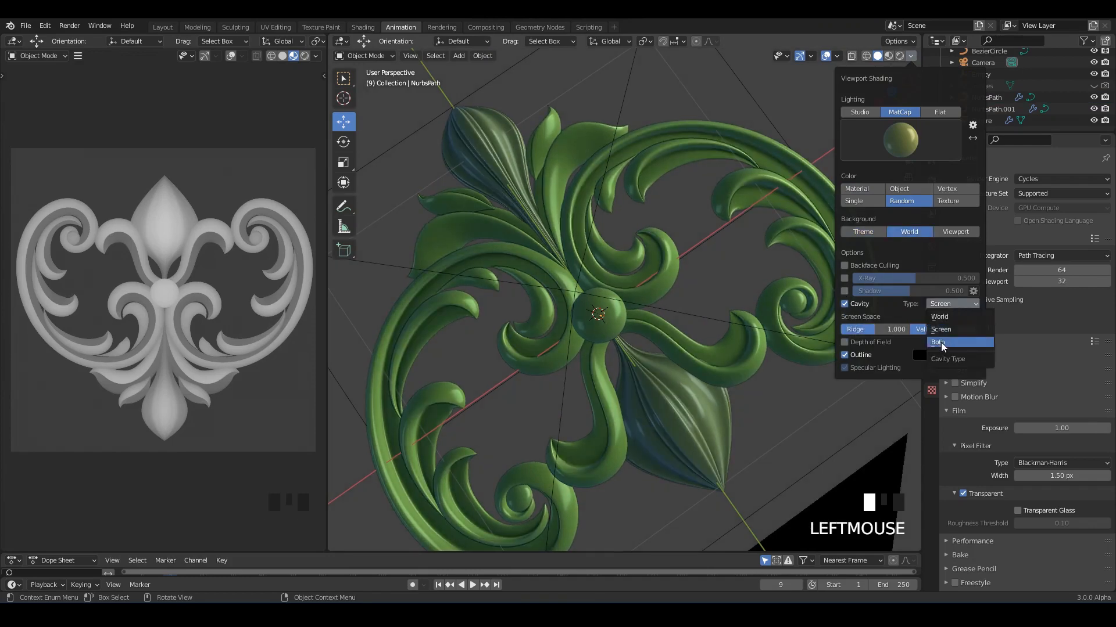
left_click(918, 341)
Change the viewport matcap to the light grey one, select the scrollwork curve and save the file.
left_click(904, 147)
left_click(810, 183)
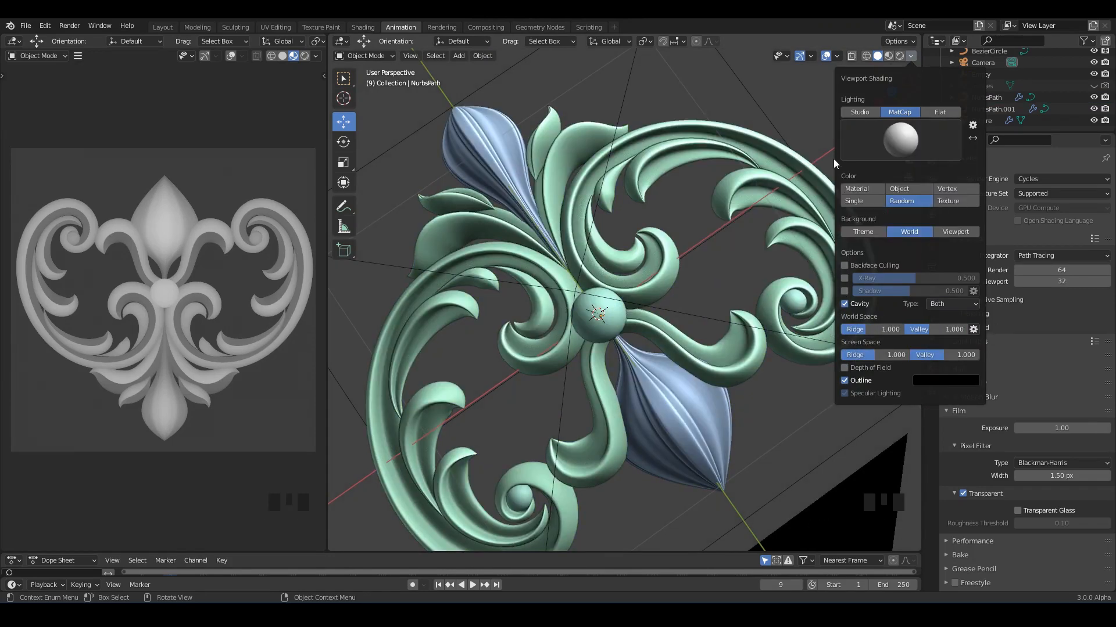
middle_click_drag(625, 232, 729, 252)
scroll(729, 252, "down", 3)
scroll(825, 215, "up", 1)
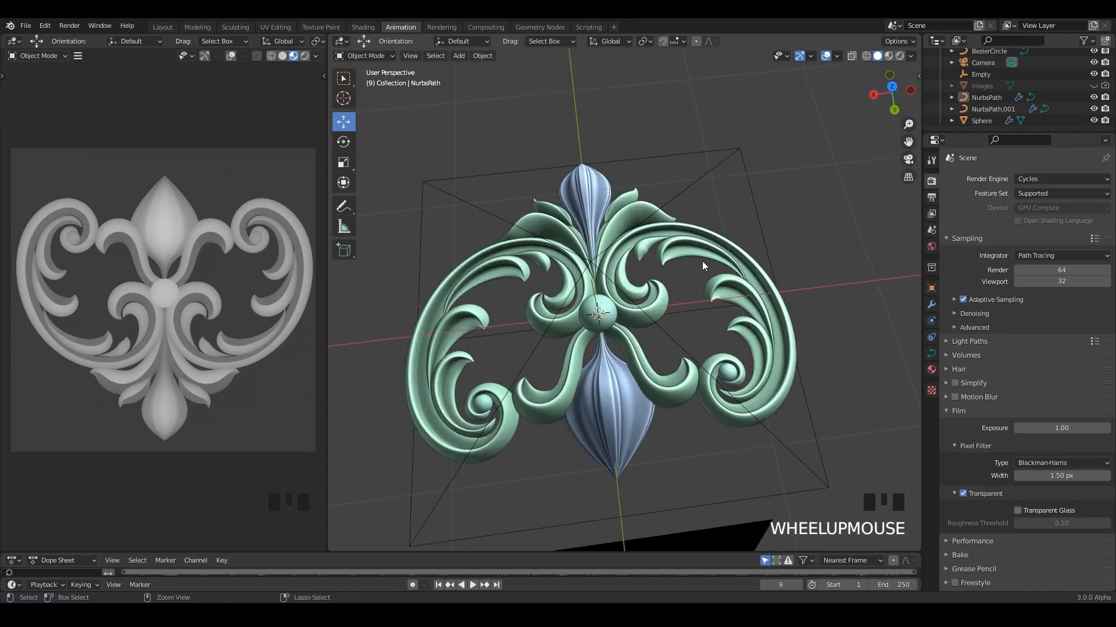
left_click(678, 223)
middle_click_drag(677, 224, 674, 246)
key("ctrl+s")
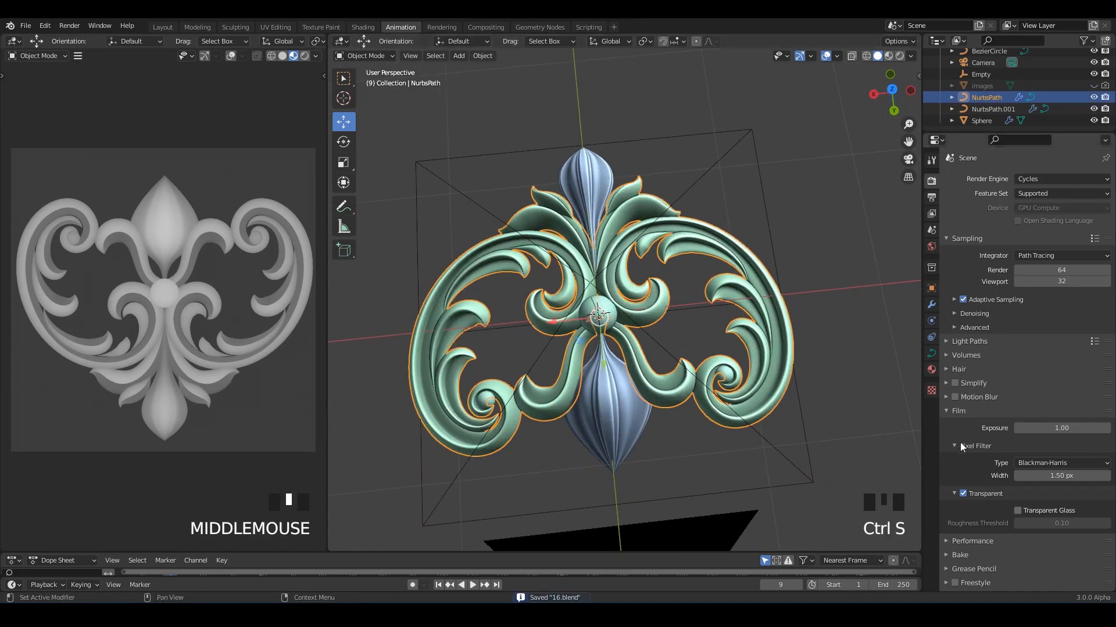
Switch the scrollwork curve's bevel to Profile with the Support Loops preset and a depth of 0.04 m.
left_click(932, 353)
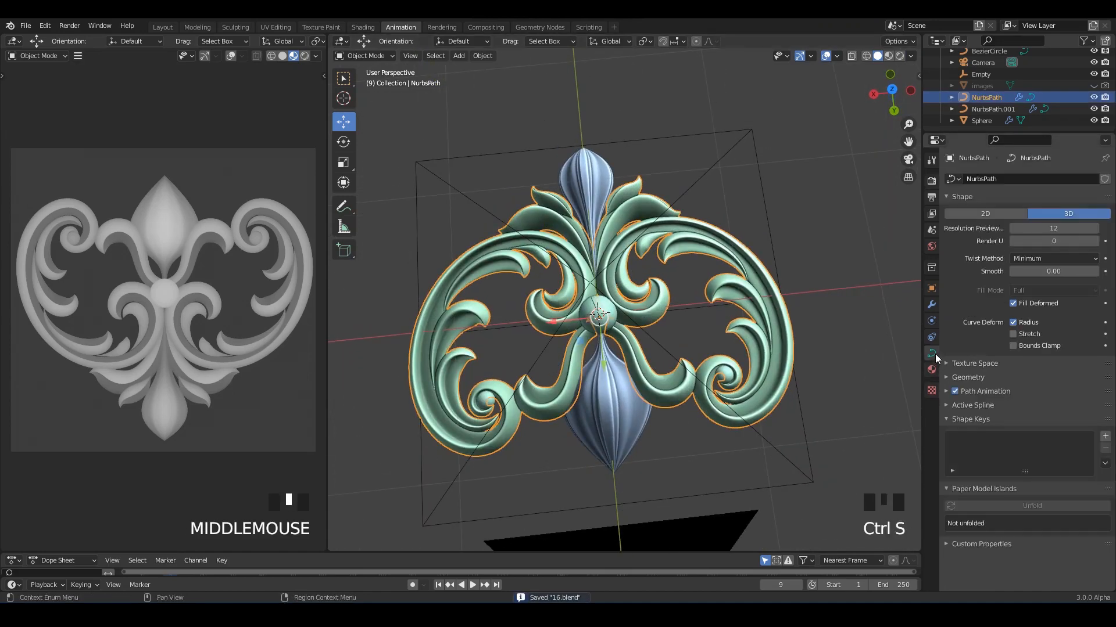
left_click(971, 379)
left_click(1075, 481)
middle_click_drag(690, 301, 668, 257)
scroll(682, 268, "up", 3)
scroll(1030, 488, "down", 4)
left_click(1038, 441)
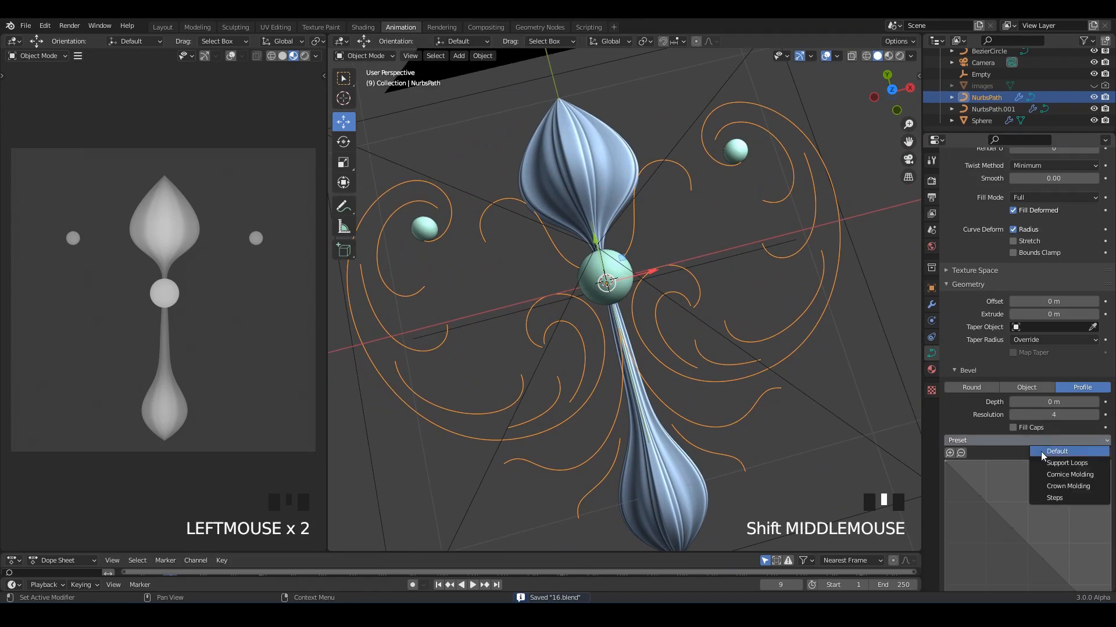
left_click(1066, 463)
mouse_move(1082, 403)
left_mouse_down()
mouse_move(1101, 403)
mouse_move(1074, 403)
mouse_move(1084, 402)
left_mouse_up()
Disable the scrollwork curve's Subdivision modifier in the viewport and collapse its settings.
left_click(932, 304)
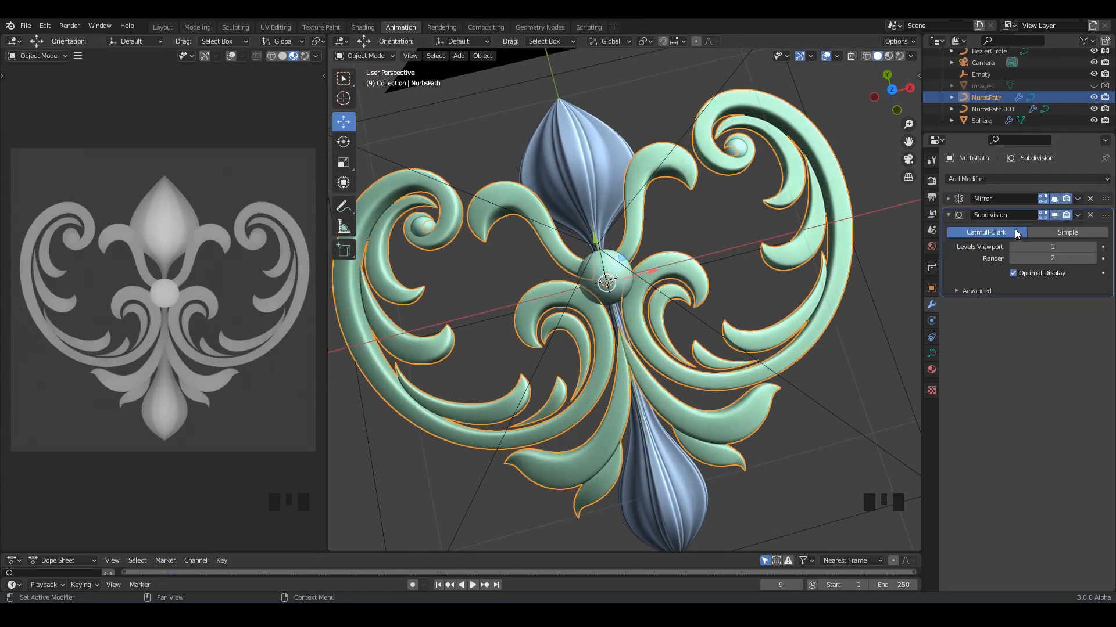
left_click(1053, 215)
left_click(948, 215)
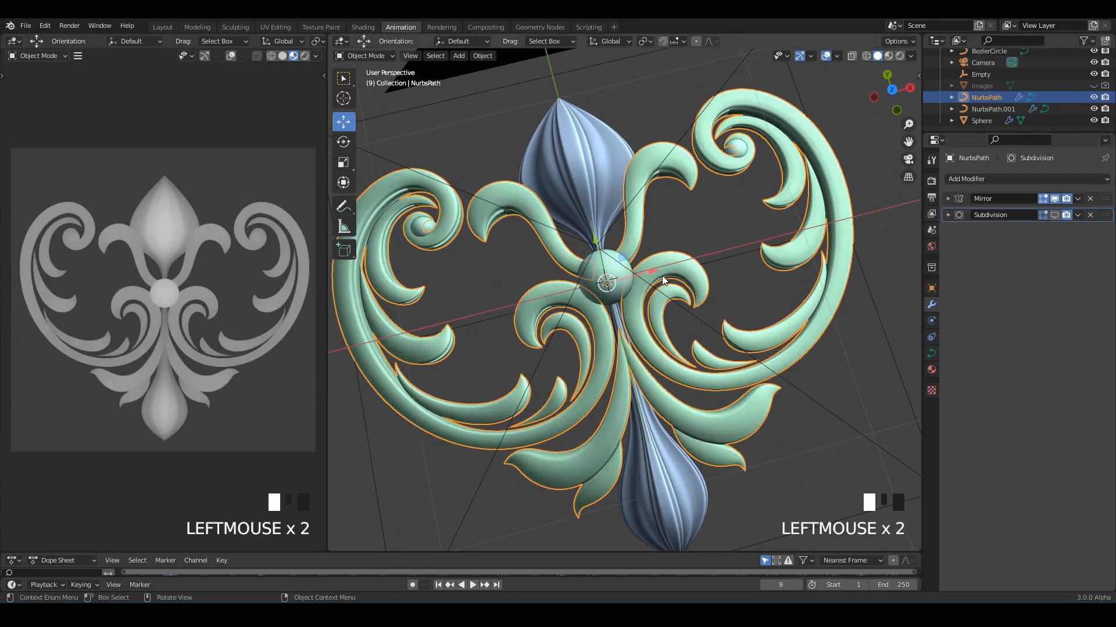
scroll(737, 279, "up", 2)
left_click(994, 246)
scroll(702, 297, "down", 1)
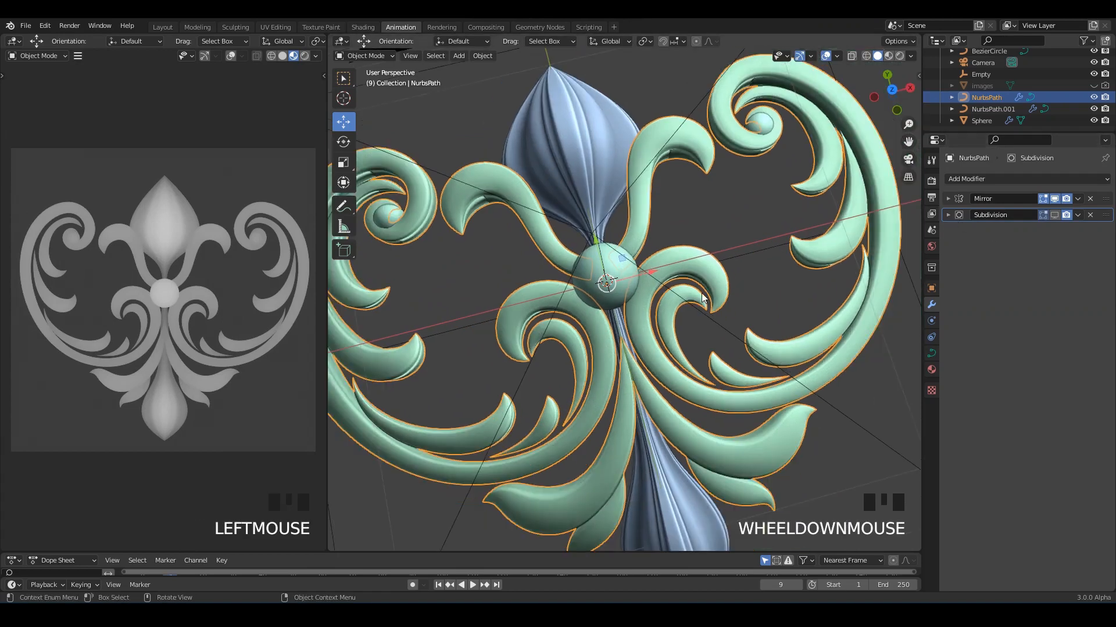
Increase the scrollwork curve's bevel depth to 0.065 m.
left_click(931, 353)
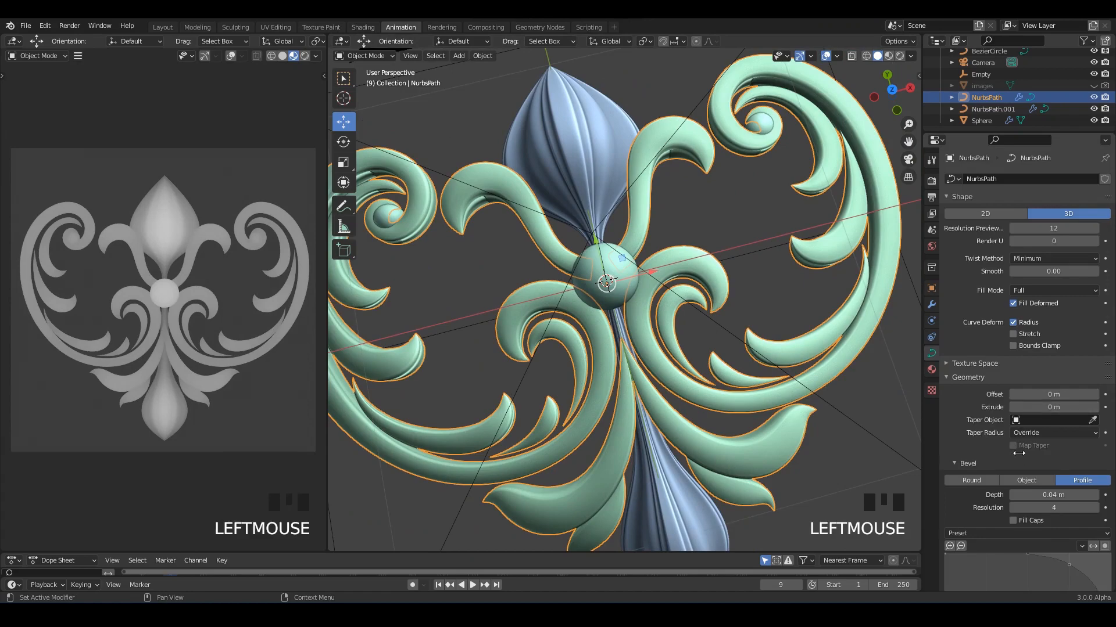
scroll(1018, 454, "down", 2)
mouse_move(1048, 448)
left_mouse_down()
mouse_move(1081, 448)
mouse_move(1037, 448)
mouse_move(1060, 448)
left_mouse_up()
middle_click_drag(843, 386, 833, 373, "shift")
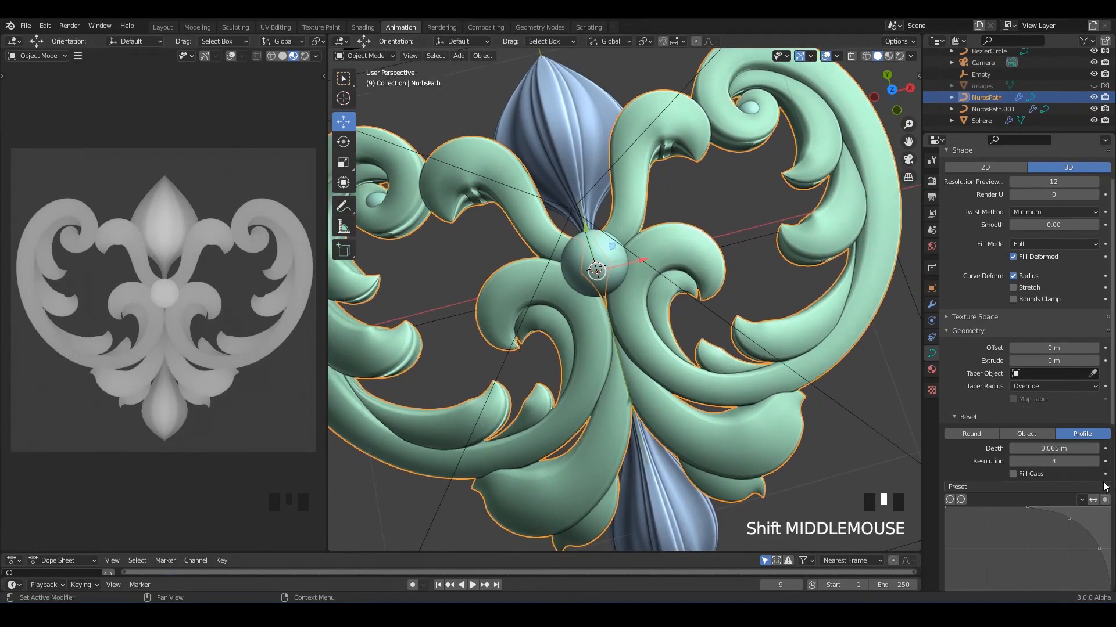
Reverse the scrollwork bevel profile's path and set the bevel resolution to 20.
scroll(1081, 442, "down", 3)
left_click(1096, 431)
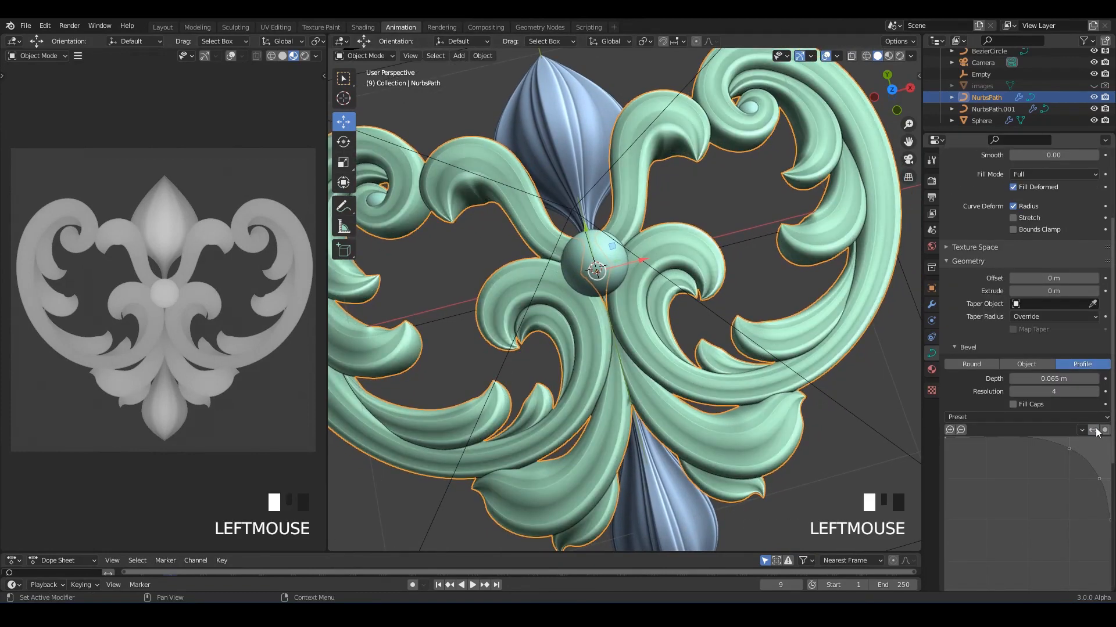
double_click(1053, 392)
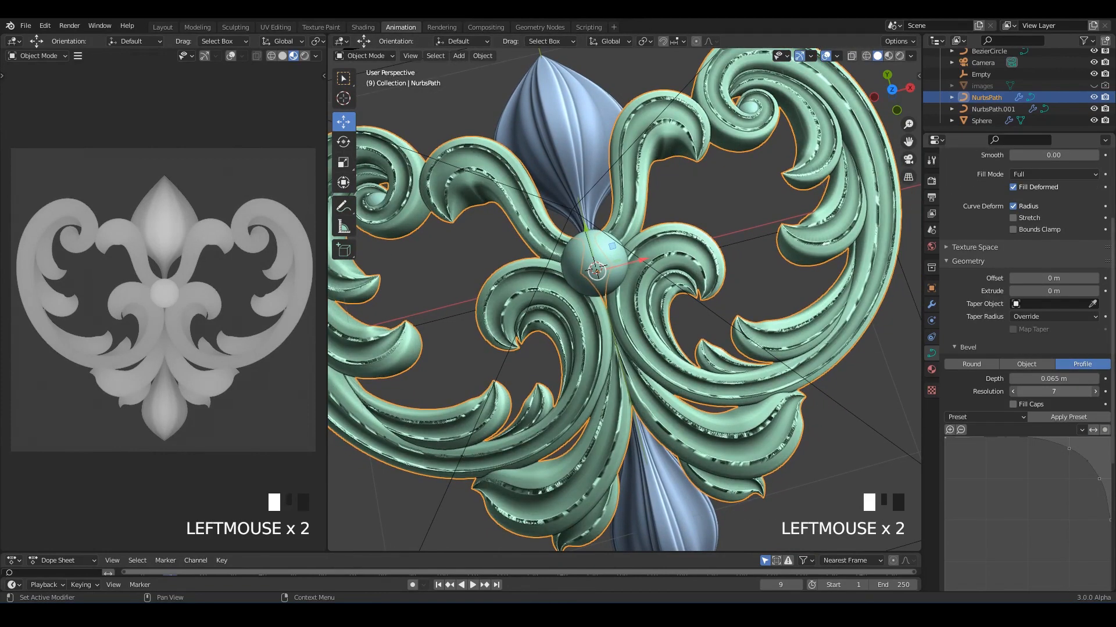
left_click(1057, 398)
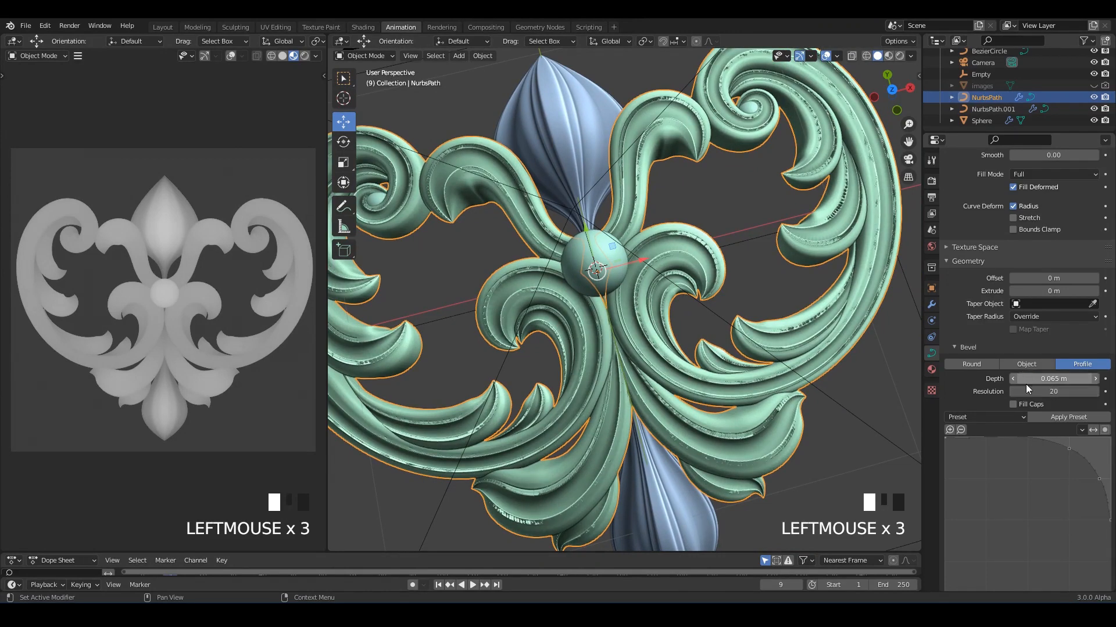
Try the Support Loops, Cornice Molding and Crown Molding presets on the scrollwork curve's bevel profile.
left_click(1000, 417)
left_click(1000, 440)
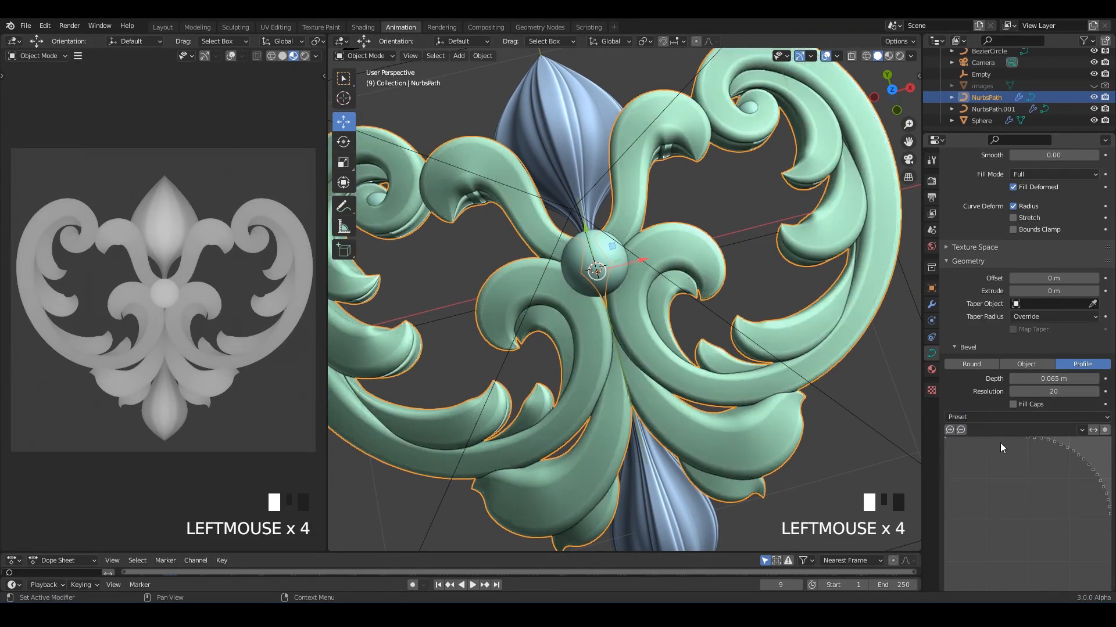
left_click(1000, 420)
mouse_move(1021, 420)
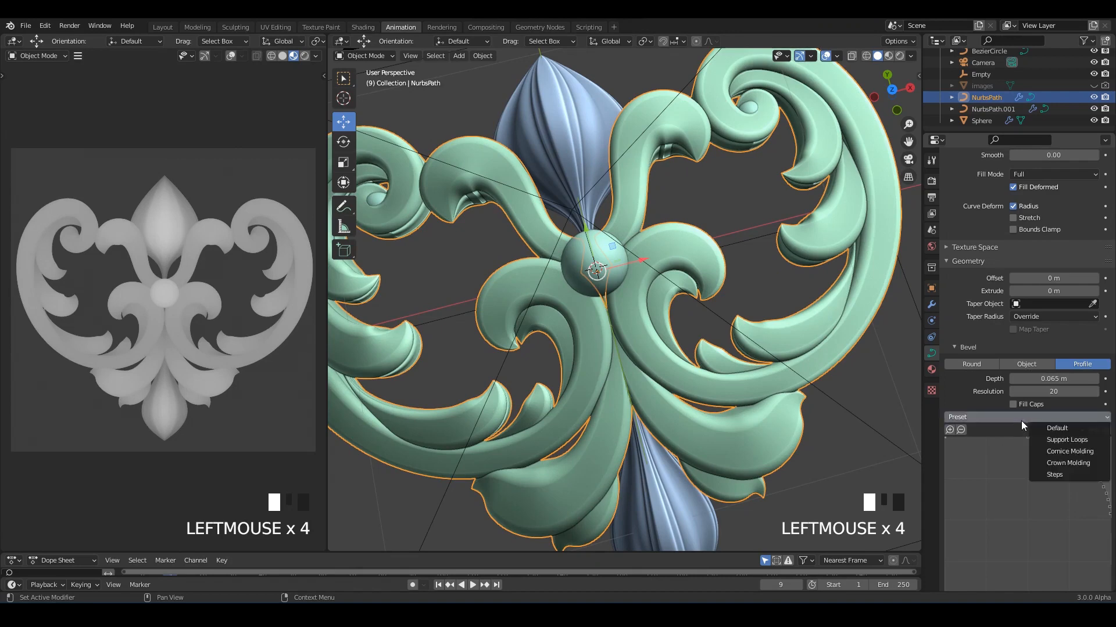
left_click(1064, 452)
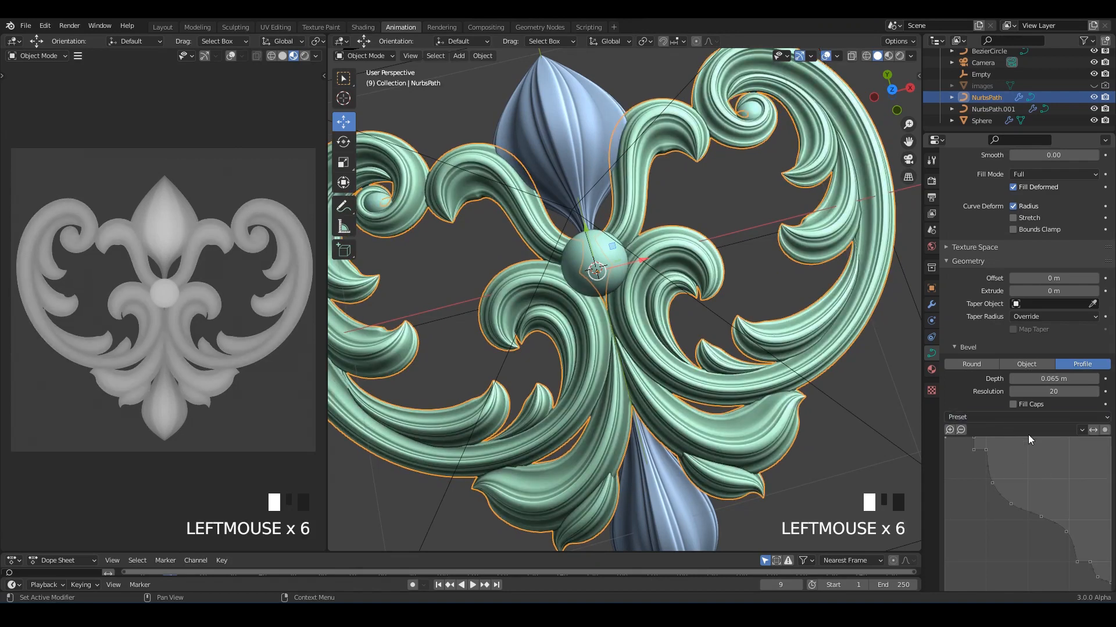
left_click(1059, 462)
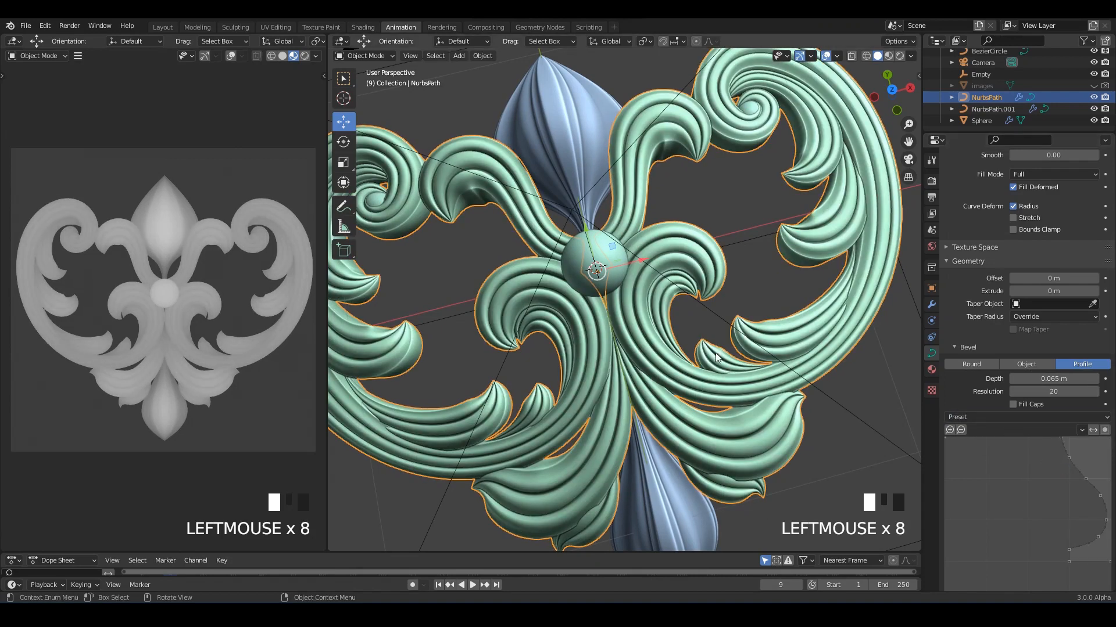
Apply the Cornice Molding preset to the scrollwork curve's bevel profile with a depth of 0.065 m.
middle_click_drag(716, 353, 810, 327, "shift")
mouse_move(1063, 418)
left_click(1073, 452)
left_click(835, 354)
scroll(725, 350, "up", 3)
mouse_move(1049, 379)
left_mouse_down()
mouse_move(1017, 379)
mouse_move(1056, 379)
left_mouse_up()
scroll(801, 343, "down", 3)
middle_click_drag(796, 350, 742, 263, "shift")
scroll(866, 322, "down", 2)
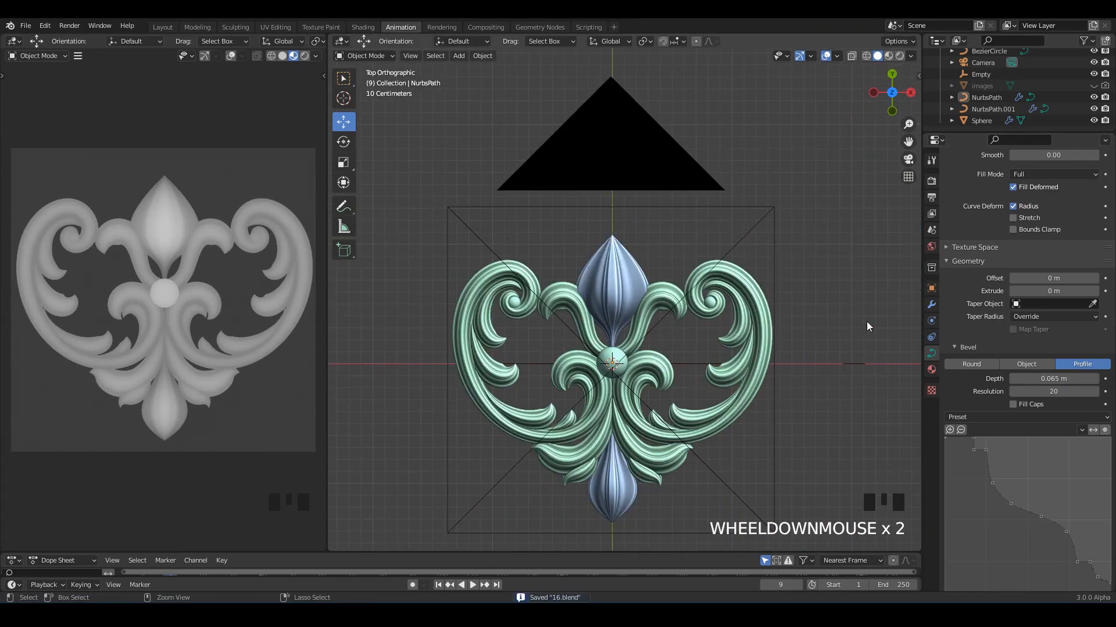
Select the empty at the ornament's centre and adjust its height slightly along the Z axis.
middle_click_drag(867, 322, 676, 356)
left_click(611, 331)
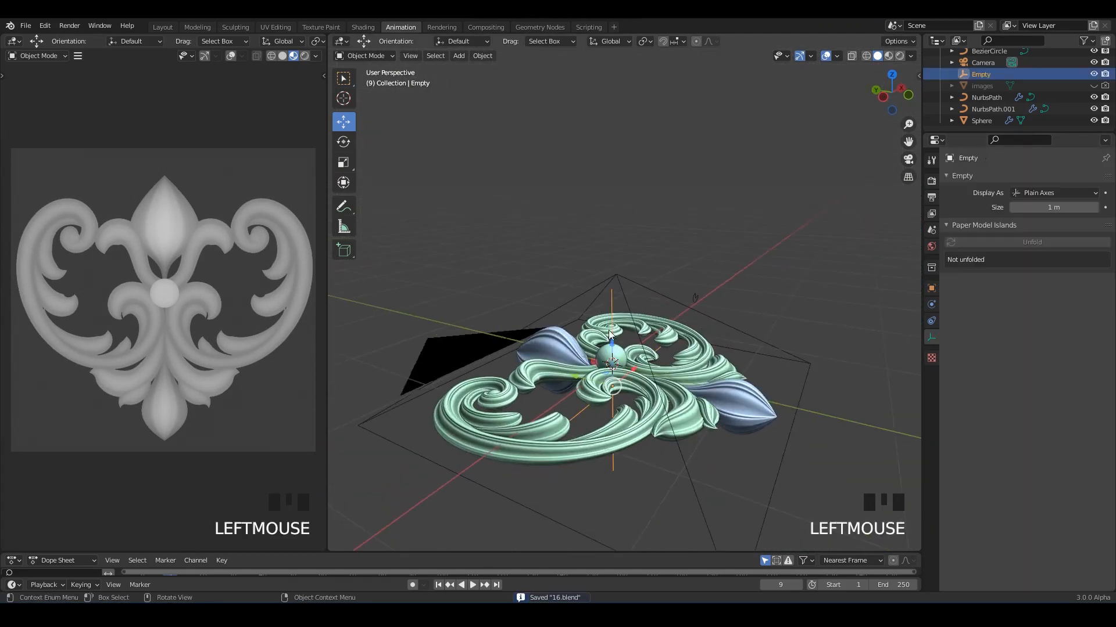
left_click_drag(611, 348, 612, 337)
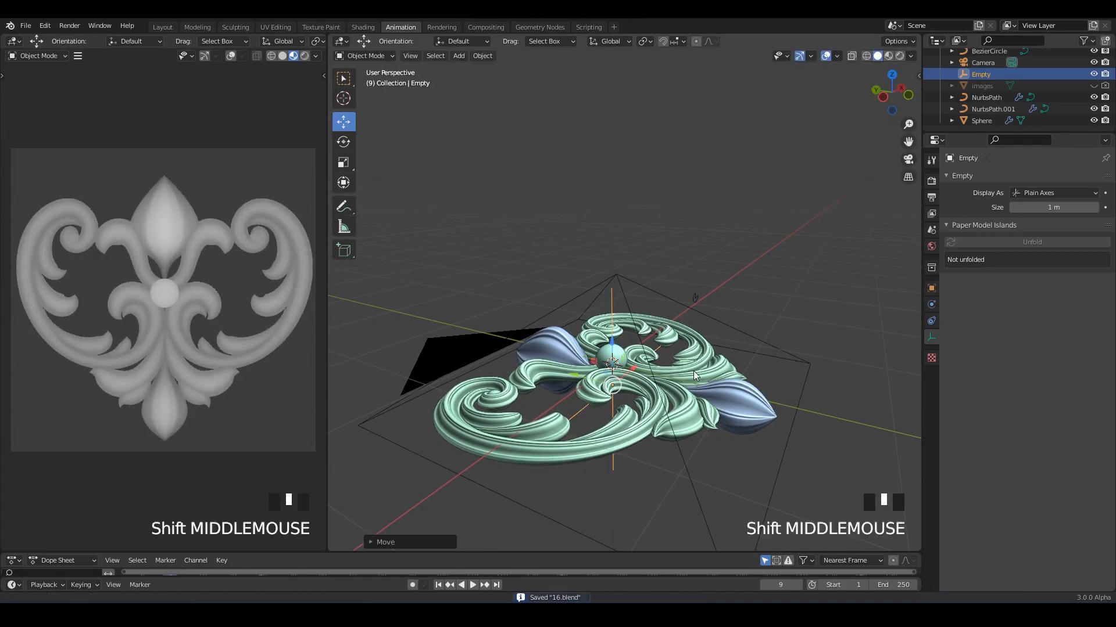
middle_click_drag(668, 349, 745, 361)
scroll(746, 361, "up", 2)
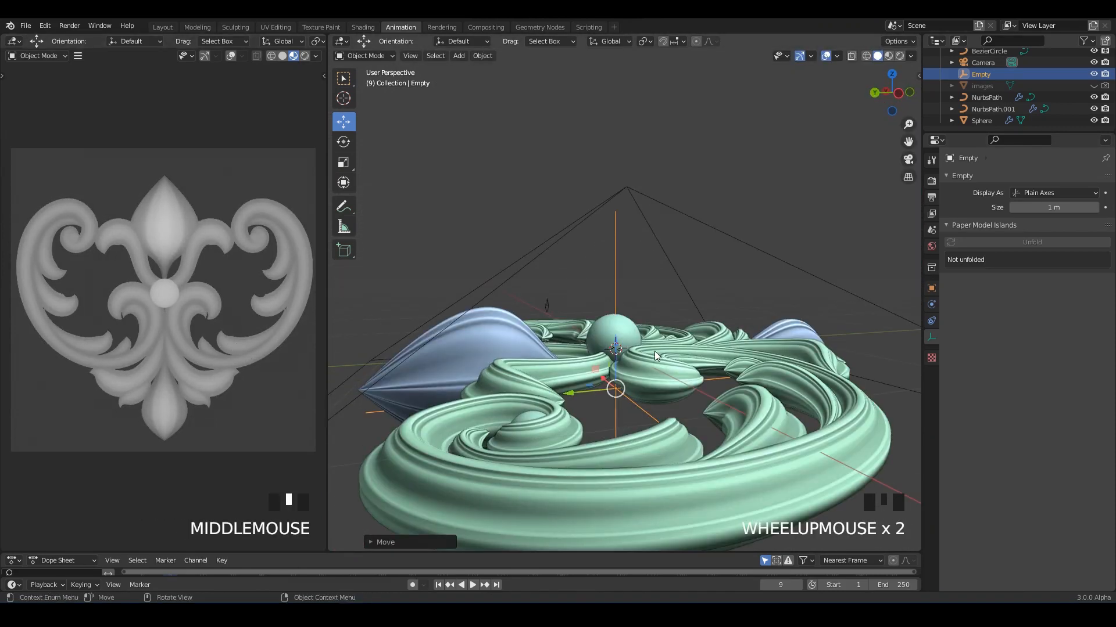
Scale the empty down along global Z to a local X scale of about 0.853 and save the file.
scroll(639, 367, "up", 2)
middle_click_drag(639, 367, 668, 314, "shift")
key("s")
key("z")
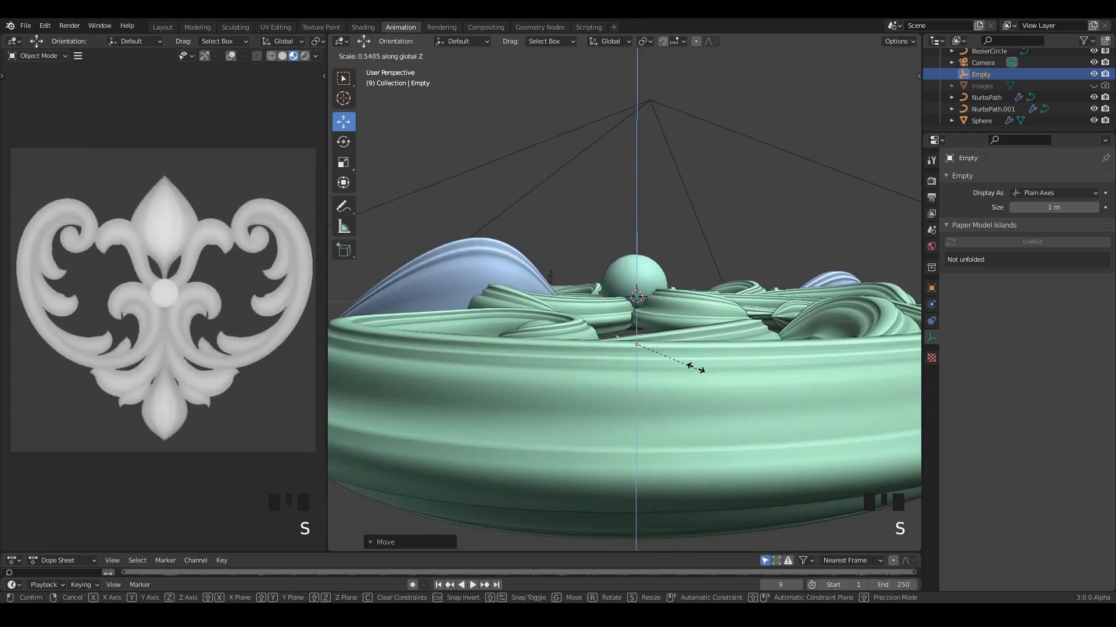
left_click(719, 380)
middle_click_drag(719, 380, 624, 306)
key("ctrl+s")
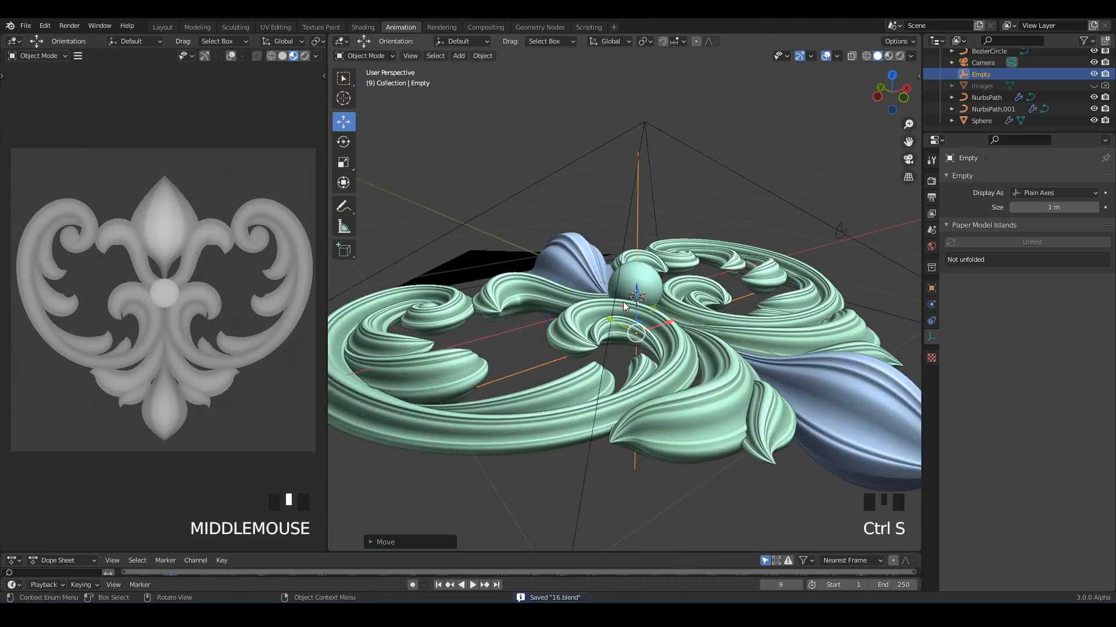
Fine-tune the empty's vertical position to a Z location of about -0.193 m and save the file.
mouse_move(641, 296)
left_mouse_down()
mouse_move(640, 279)
mouse_move(641, 291)
left_mouse_up()
mouse_move(641, 291)
middle_mouse_down()
mouse_move(655, 324)
mouse_move(662, 314)
mouse_move(639, 293)
middle_mouse_up()
key("ctrl+s")
key("ctrl+s")
left_click_drag(637, 291, 637, 297)
key("ctrl+s")
Render the ornament's height map image and examine its relief detail up close.
left_click(70, 27)
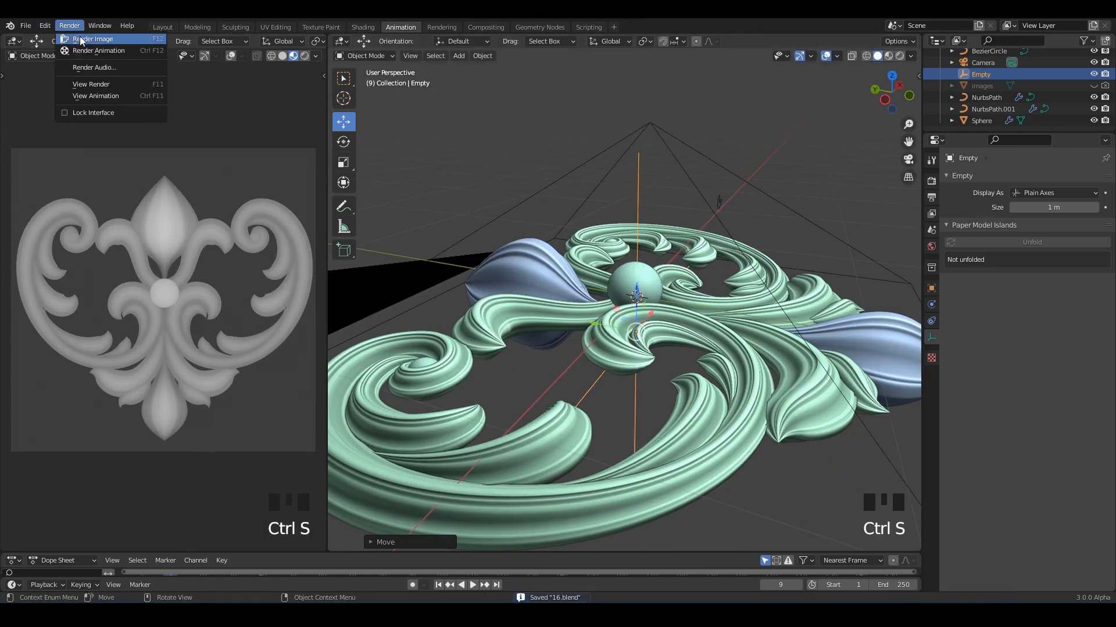
left_click(81, 39)
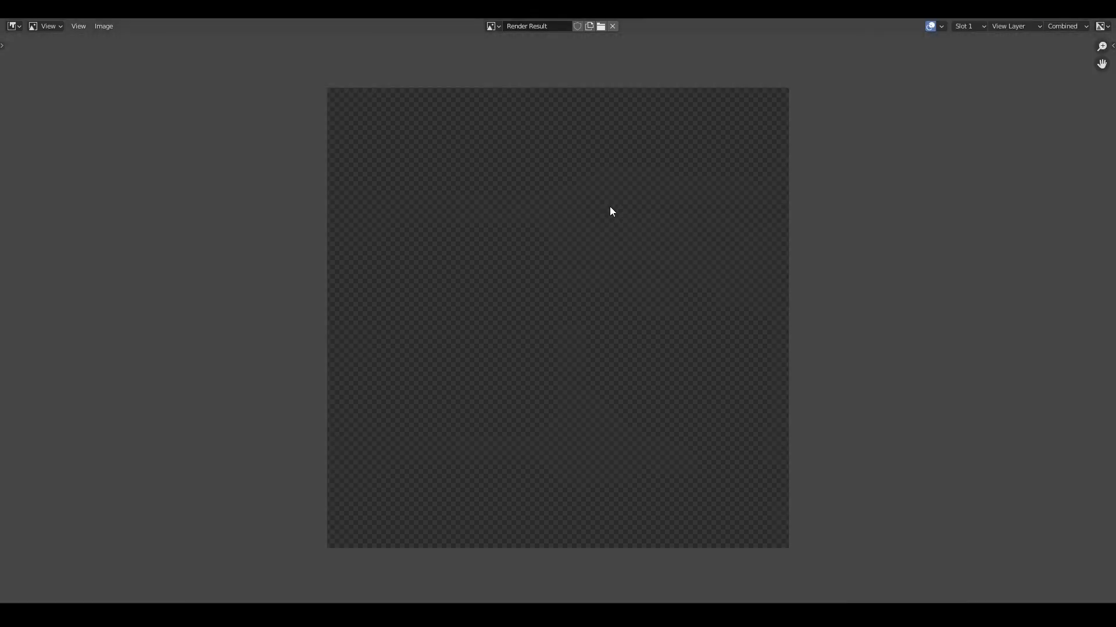
scroll(609, 207, "up", 1)
scroll(601, 201, "down", 1)
middle_click_drag(601, 201, 606, 205)
scroll(632, 232, "up", 6)
middle_click_drag(635, 302, 628, 259)
scroll(625, 242, "down", 8)
scroll(622, 240, "up", 1)
scroll(622, 264, "up", 1)
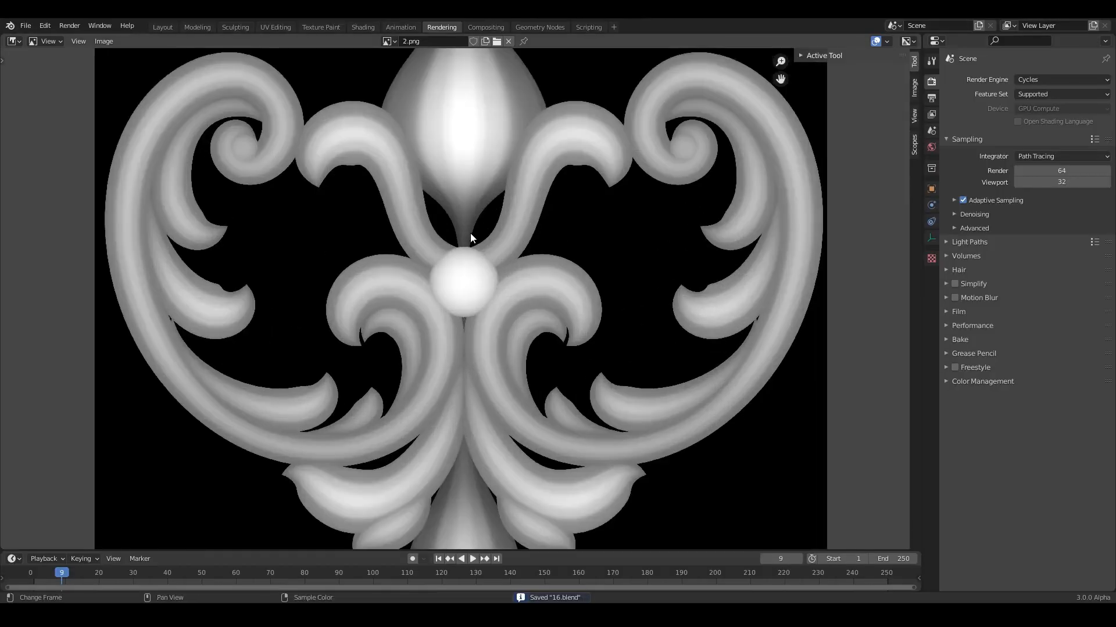
scroll(469, 232, "down", 1)
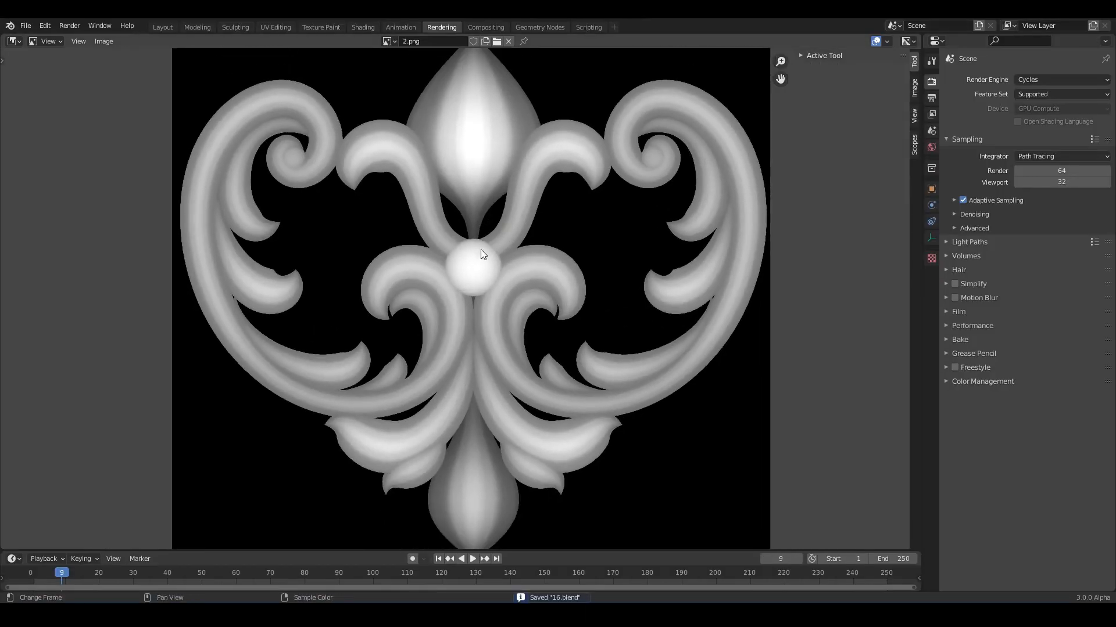
Return to the Layout workspace, deselect the empty and save the file.
left_click(164, 27)
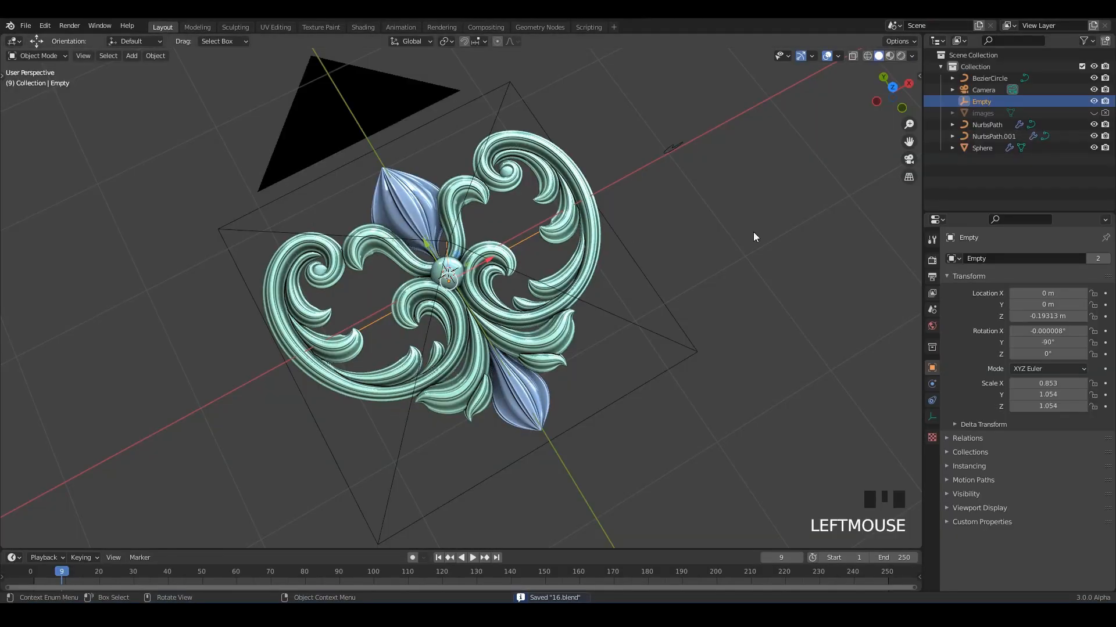
left_click(697, 225)
middle_click_drag(678, 221, 663, 187)
key("ctrl+s")
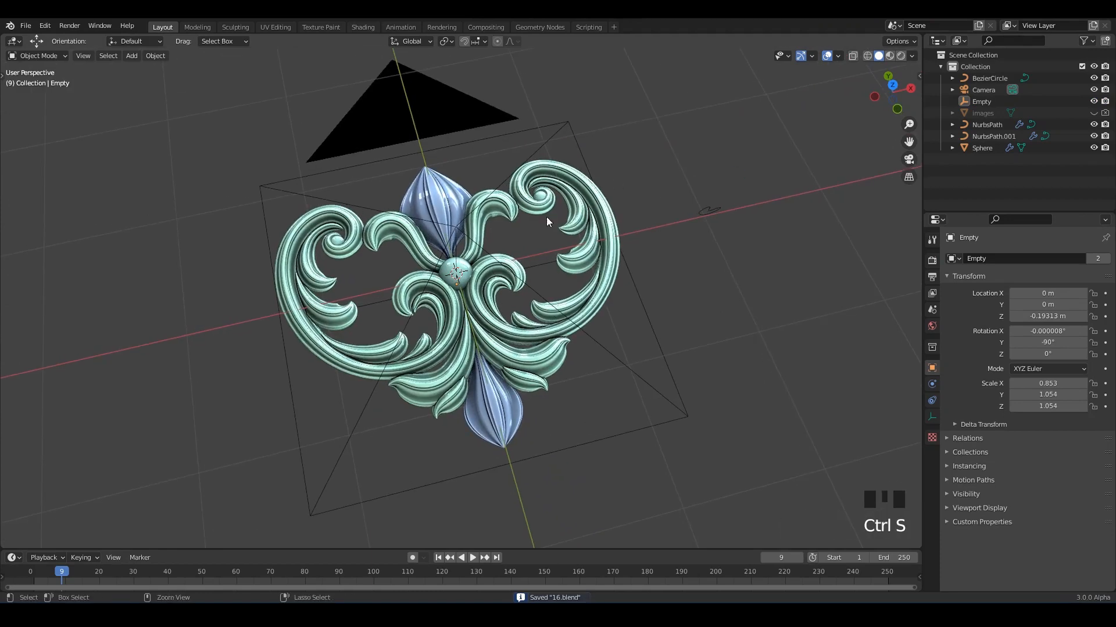
middle_click_drag(788, 106, 456, 169)
key("ctrl+s")
Add a plane mesh at the ornament's centre and enlarge it uniformly.
key("shift+a")
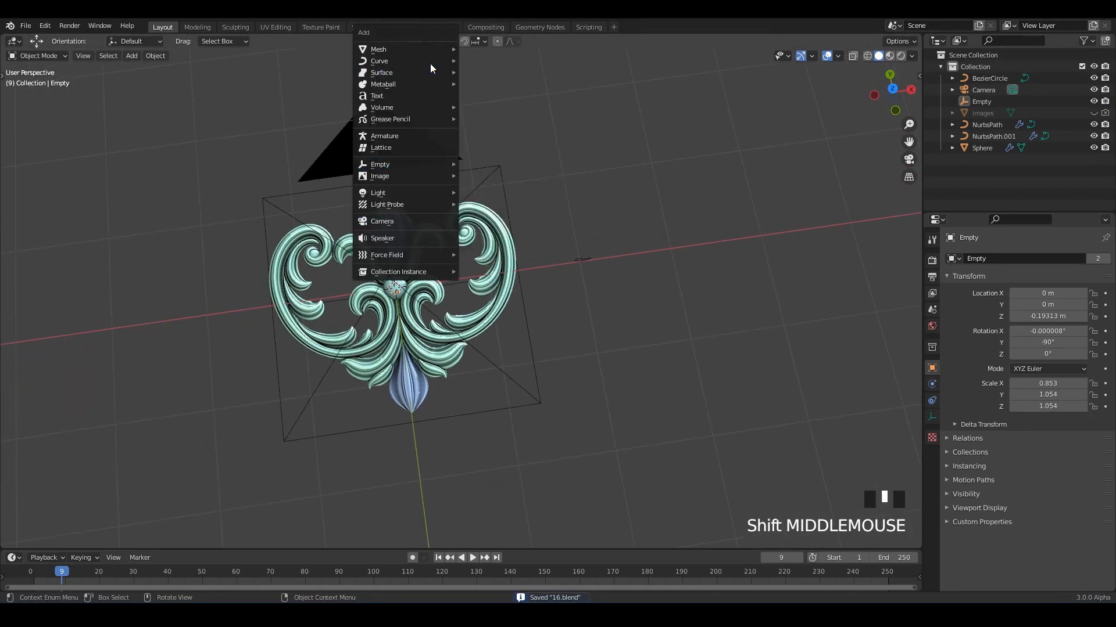
mouse_move(430, 50)
left_click(493, 46)
key("s")
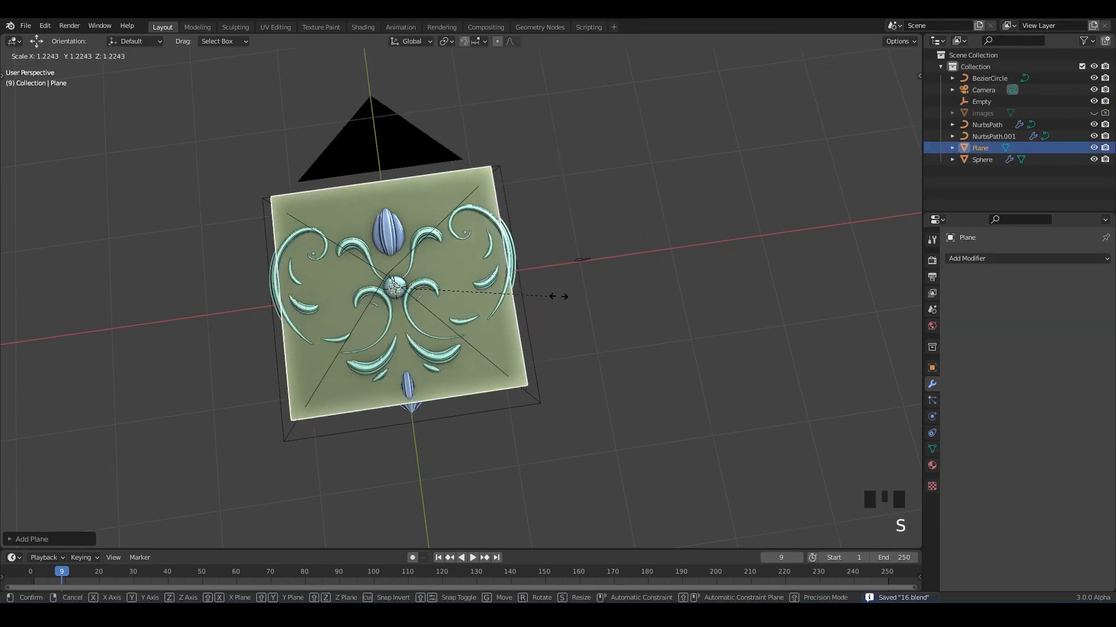
left_click(555, 290)
Move the plane along the X axis until it lies clear beside the ornament, and save the file.
left_click_drag(444, 282, 751, 256)
middle_click_drag(750, 256, 482, 179, "shift")
scroll(617, 274, "up", 1)
key("ctrl+s")
Isolate the plane in local view and cut one centred edge loop in each direction across its mesh.
key("slash")
key("Tab")
scroll(531, 218, "up", 2)
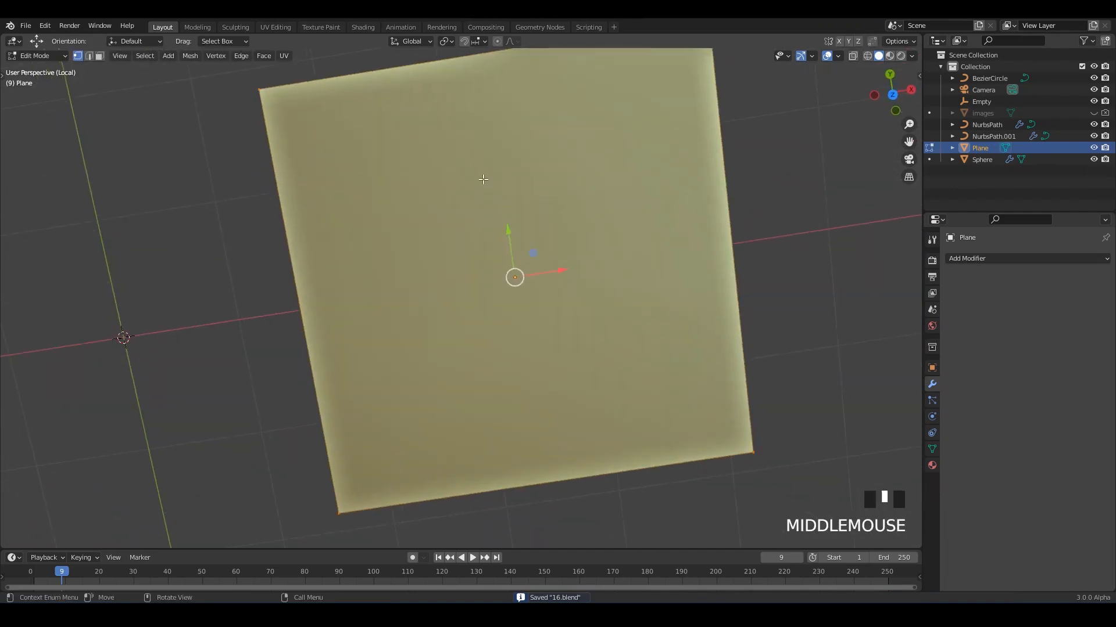
key("ctrl+r")
left_click(463, 61)
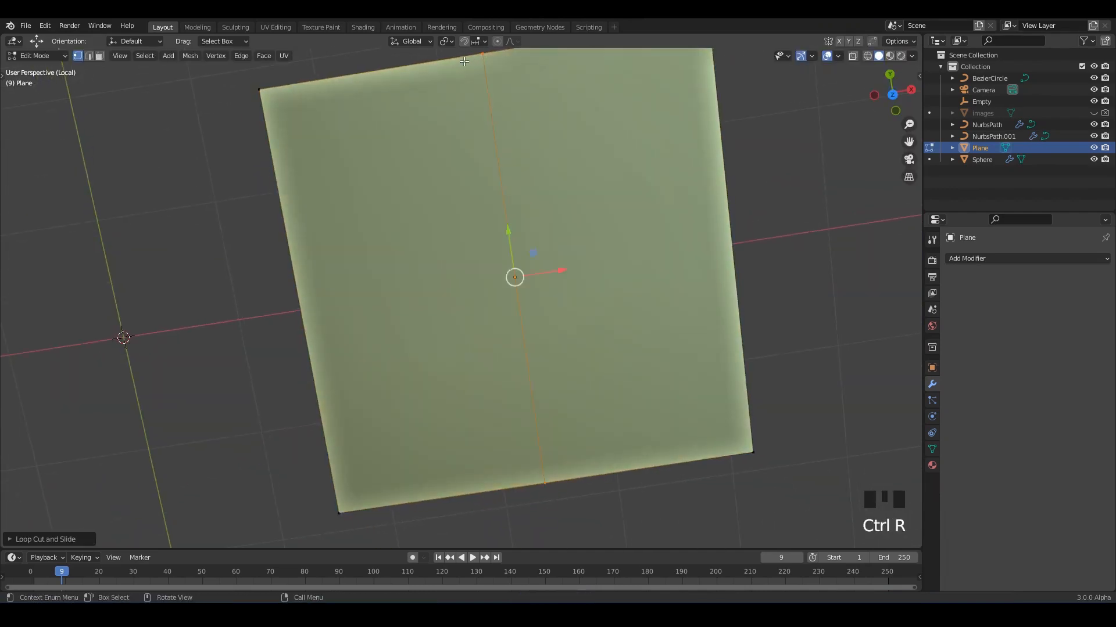
key("ctrl+r")
left_click(703, 187)
left_click(703, 188)
middle_click_drag(590, 255, 518, 194)
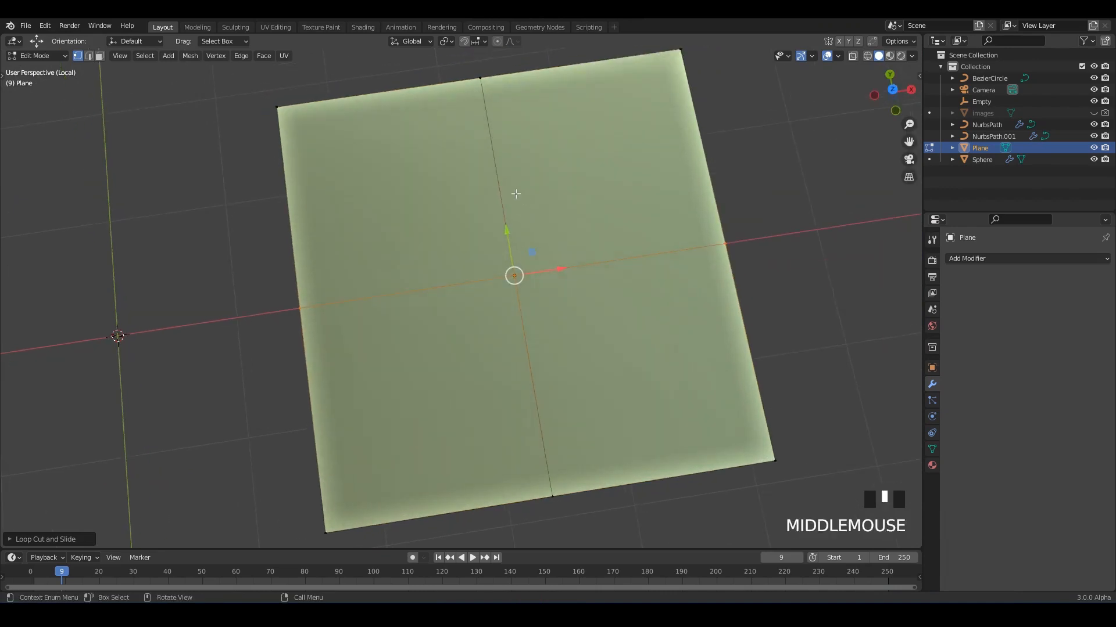
Bevel both crossing centre loops about 0.911 m wide with 16 segments to form a grid, and leave Edit Mode.
key("2")
left_click(508, 202)
left_click(508, 201, "alt+shift")
scroll(543, 253, "up", 1, "shift")
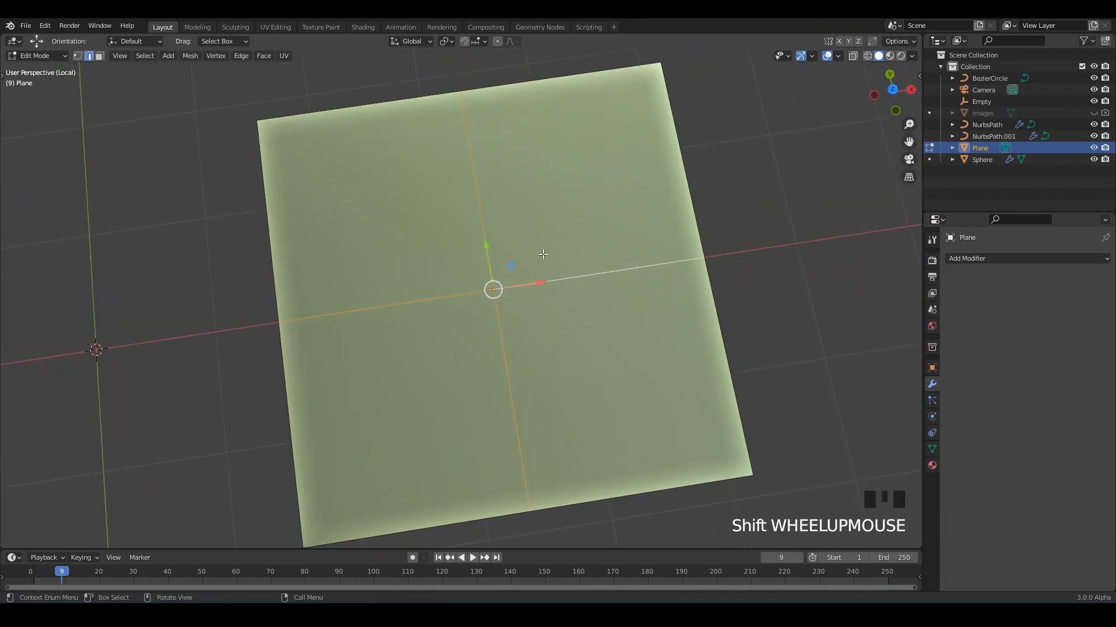
key("ctrl+b")
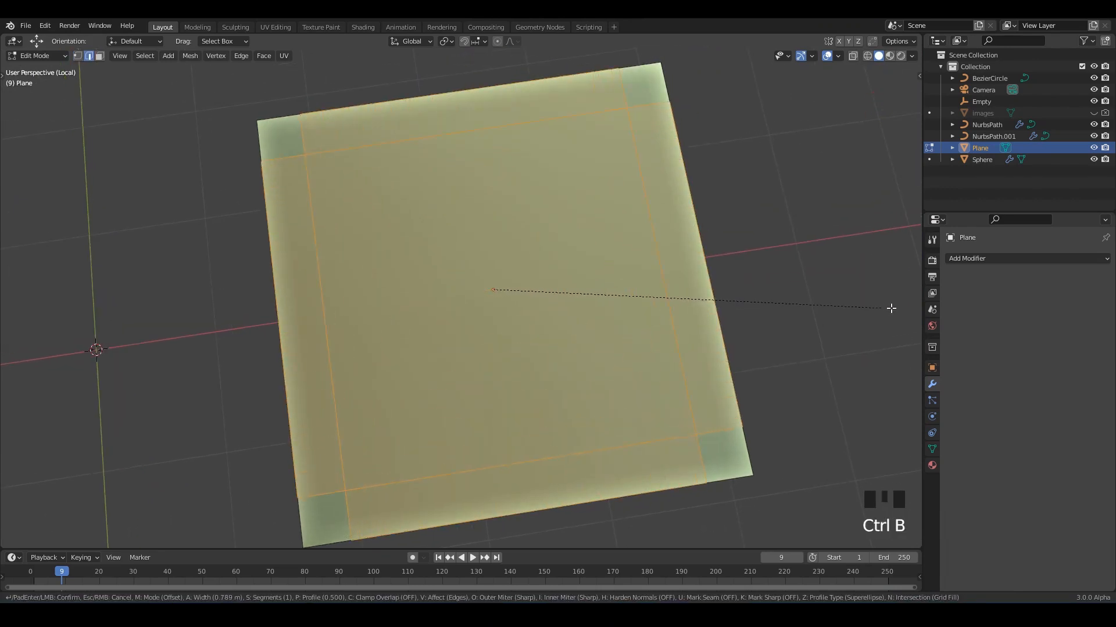
scroll(897, 310, "up", 9)
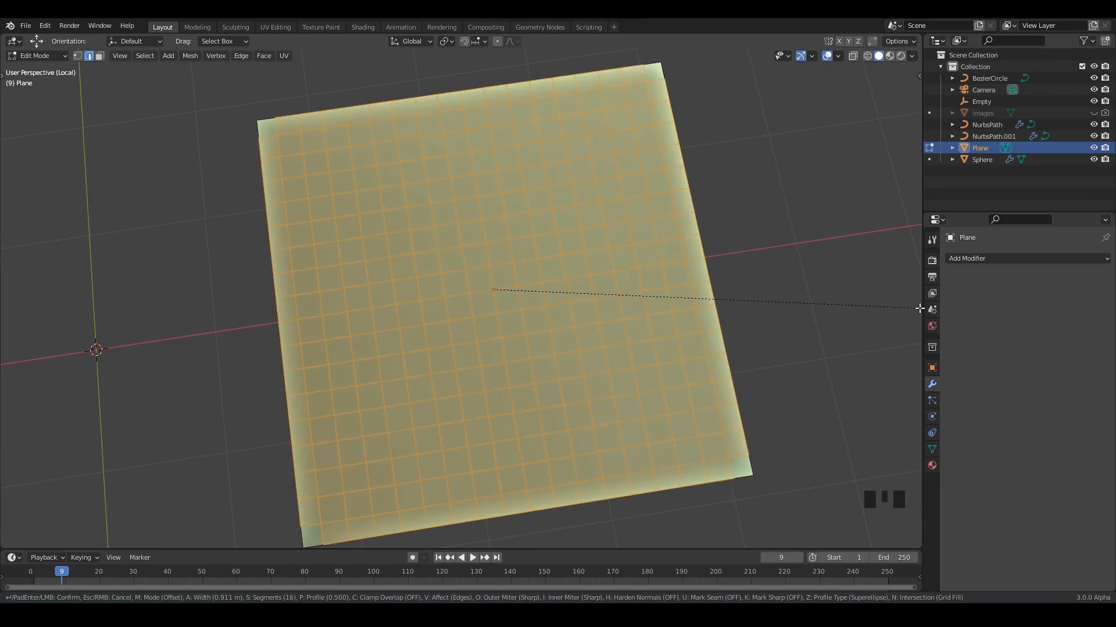
left_click(919, 309)
key("Tab")
Add a Multiresolution modifier to the plane and subdivide it to level 5.
right_click(681, 287)
left_click(965, 261)
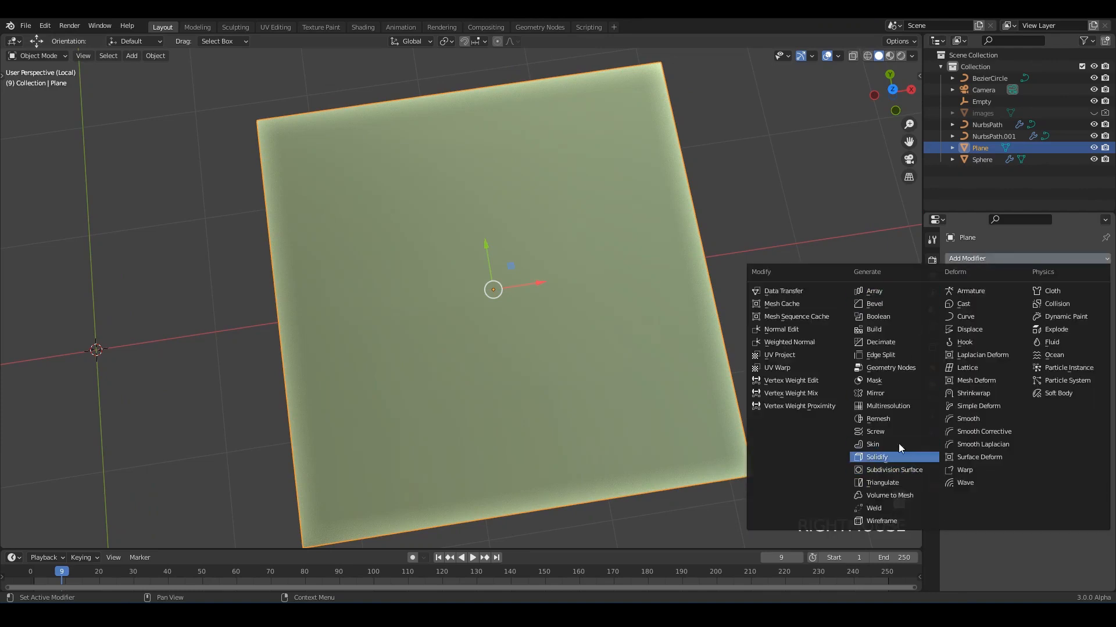
left_click(888, 406)
middle_click_drag(872, 383, 848, 357)
left_click(1014, 378)
left_click(1014, 379)
left_click(1013, 379)
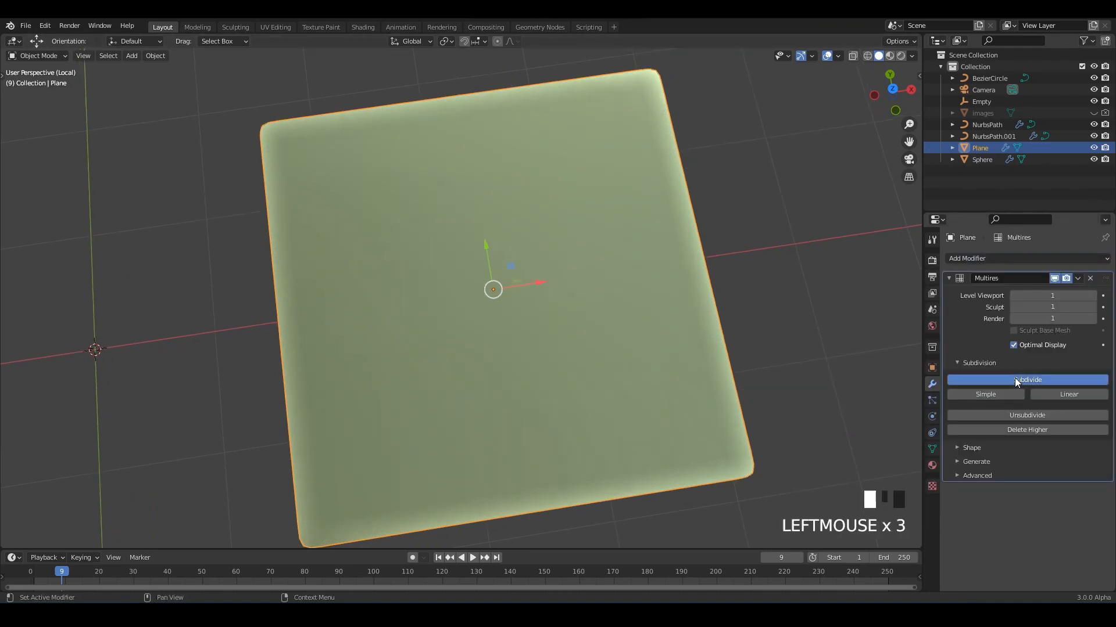
left_click(1014, 379)
left_click(1014, 378)
left_click(1014, 379)
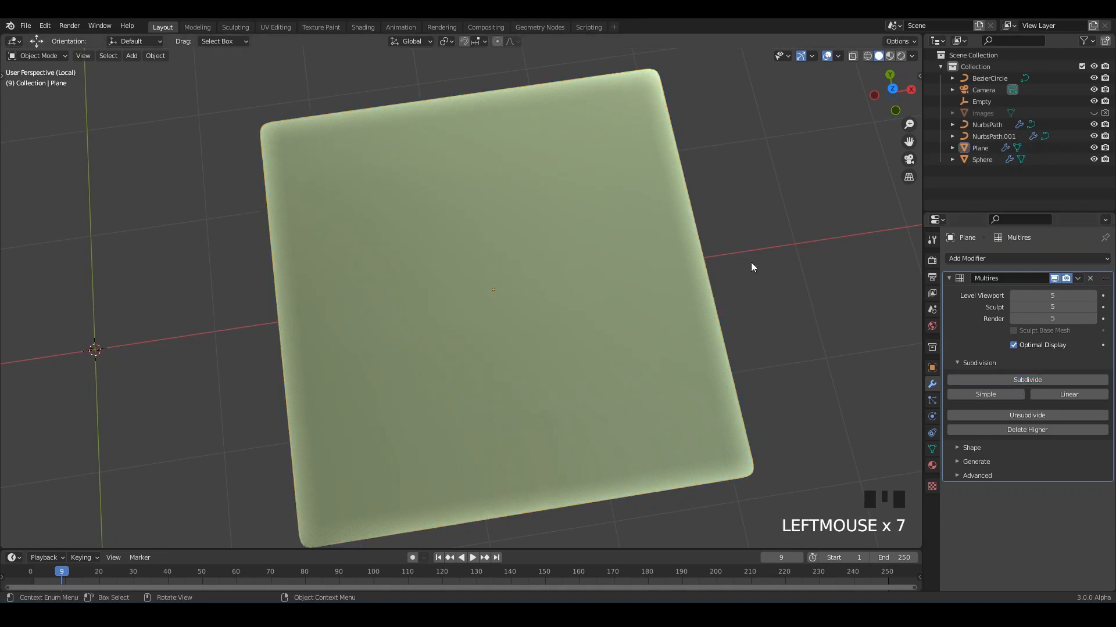
Save the file and select the subdivided plane.
middle_click_drag(747, 264, 668, 258)
key("ctrl+s")
left_click(605, 272)
right_click(603, 267)
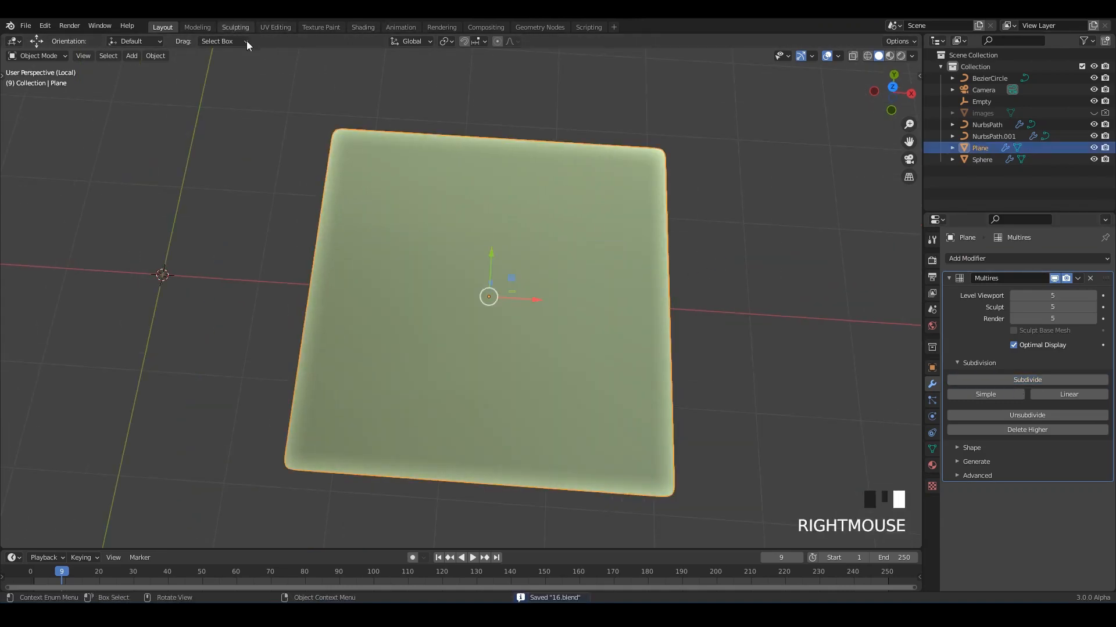
left_click(236, 27)
scroll(642, 326, "up", 2)
mouse_move(727, 348)
middle_mouse_down()
mouse_move(779, 301)
mouse_move(721, 301)
middle_mouse_up()
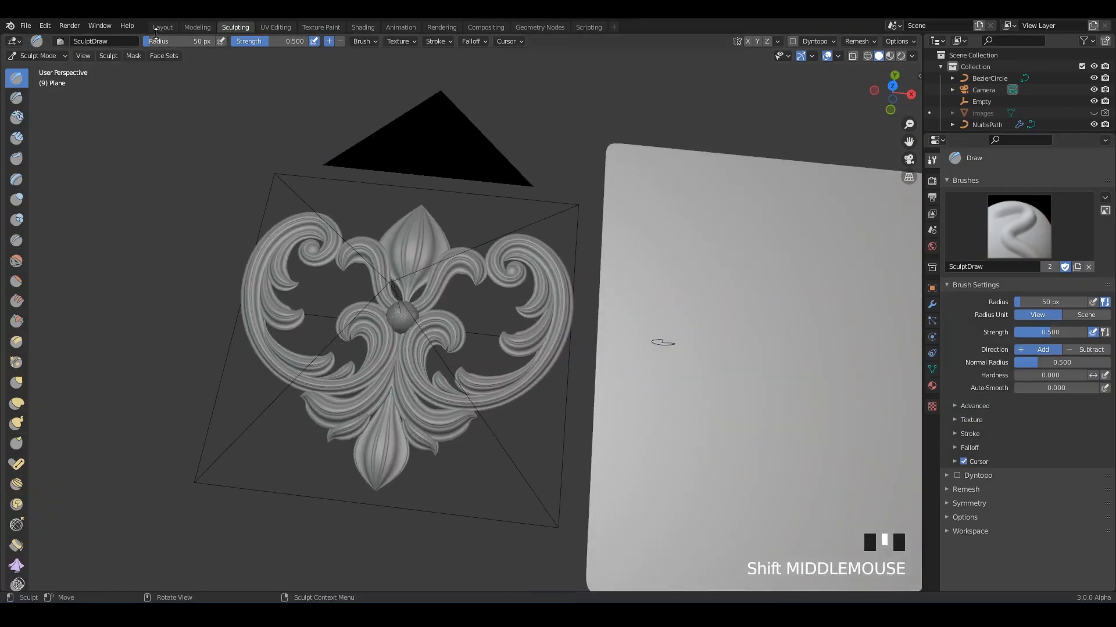
left_click(158, 28)
Hide every object except the plane and save the file.
right_click(604, 282)
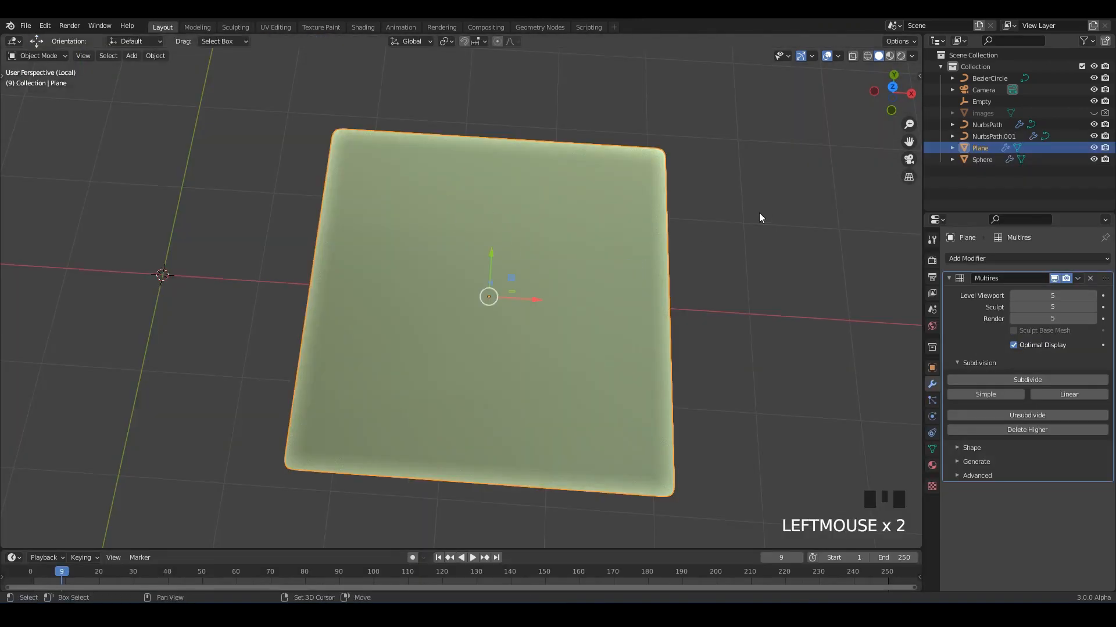
key("shift+h")
scroll(623, 283, "up", 2)
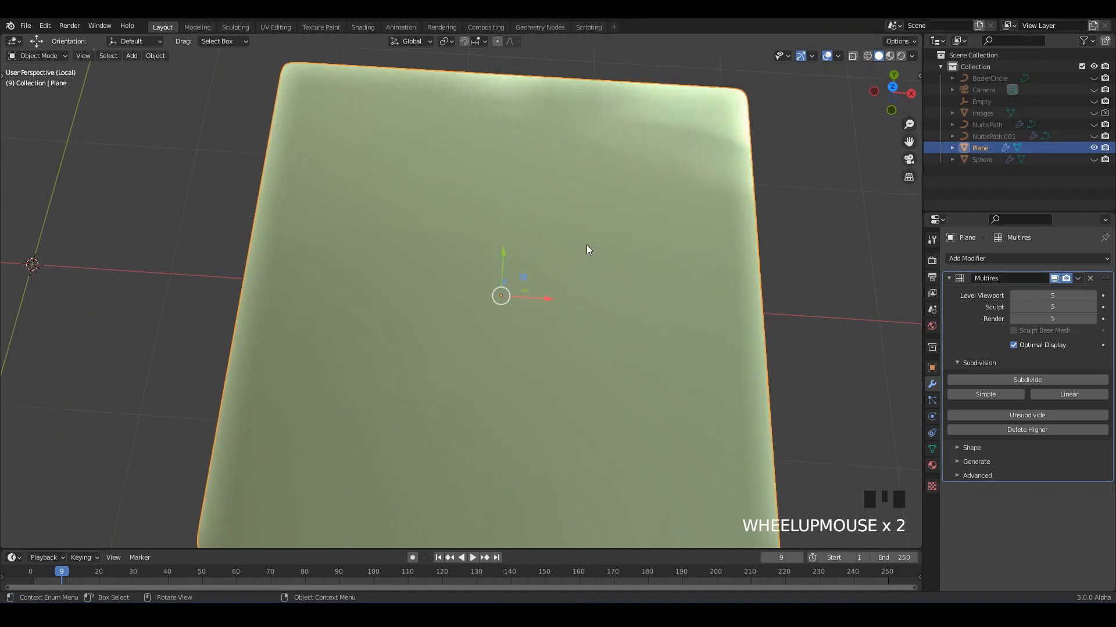
key("ctrl+s")
Switch to the Sculpting workspace and frame the plane in the view.
left_click(235, 26)
mouse_move(886, 355)
middle_mouse_down("shift")
mouse_move(511, 242)
mouse_move(632, 274)
middle_mouse_up("shift")
scroll(633, 274, "up", 2)
Try a glossy grey MatCap for the viewport shading of the plane.
left_click(911, 56)
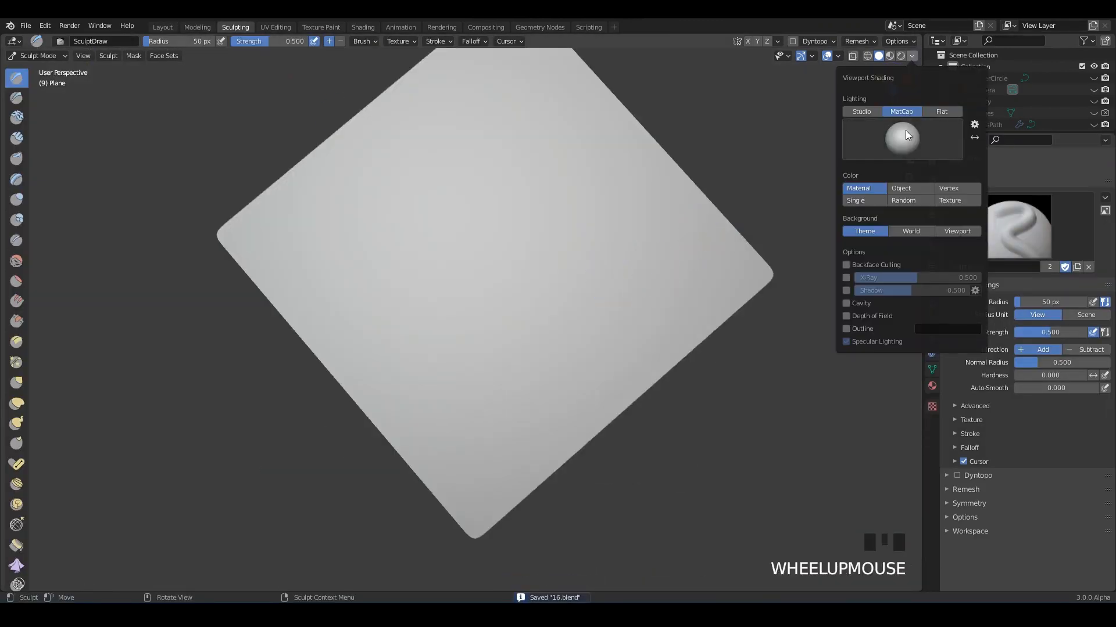
left_click(905, 134)
left_click(868, 176)
mouse_move(536, 192)
middle_mouse_down("shift")
mouse_move(498, 256)
mouse_move(484, 188)
mouse_move(558, 175)
middle_mouse_up("shift")
scroll(484, 189, "up", 2)
Set the viewport MatCap to the matte red clay material and show the plane's modifier properties.
left_click(911, 56)
left_click(899, 149)
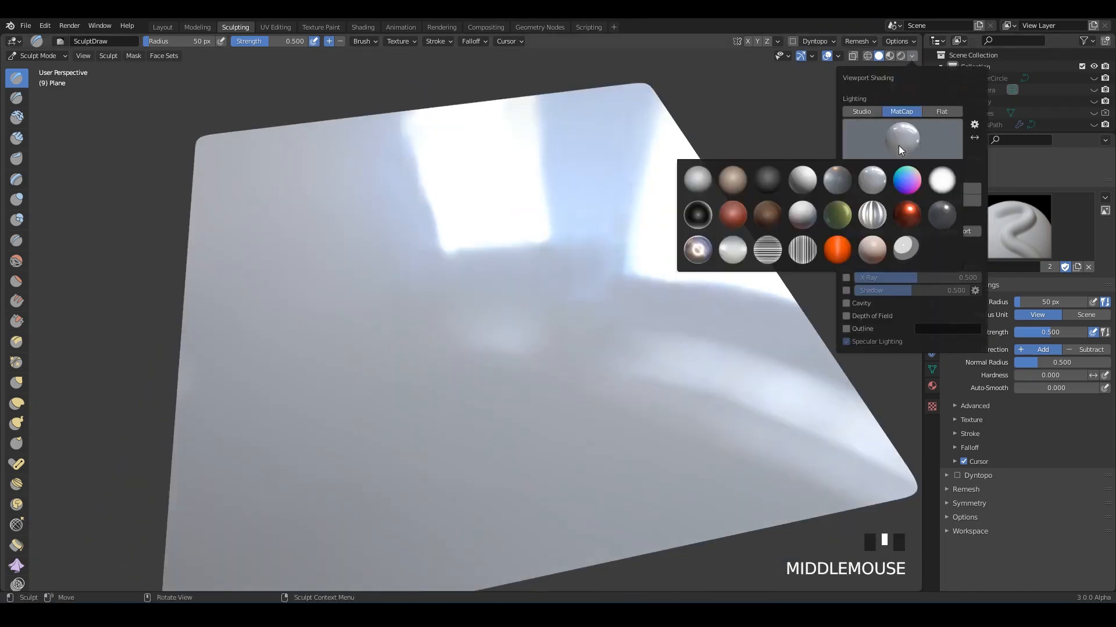
left_click(747, 215)
middle_click_drag(643, 170, 718, 209)
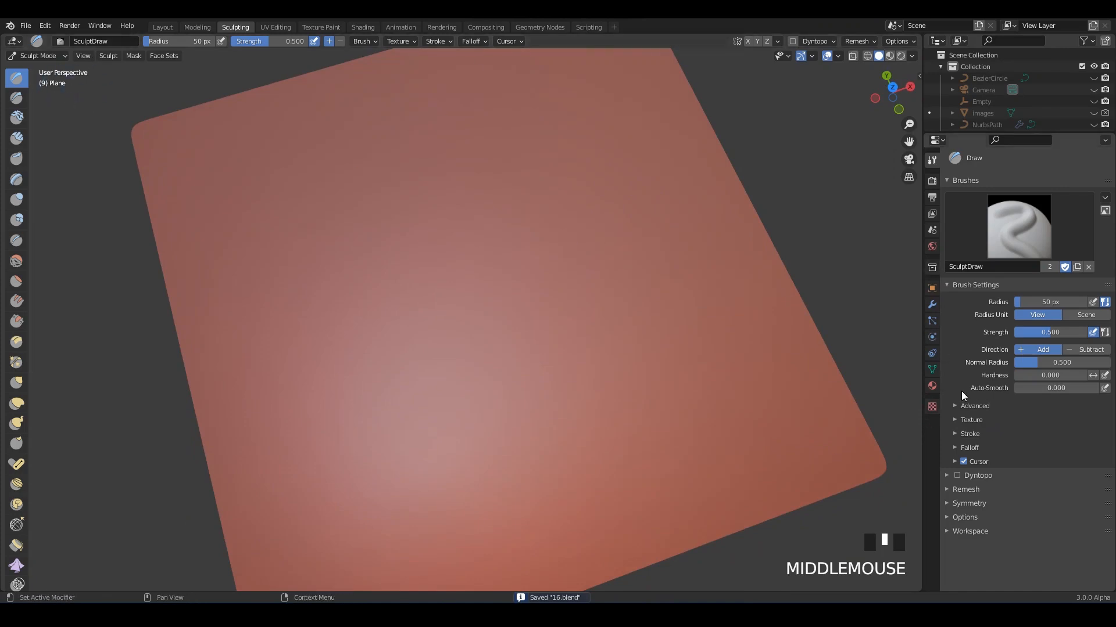
left_click(931, 305)
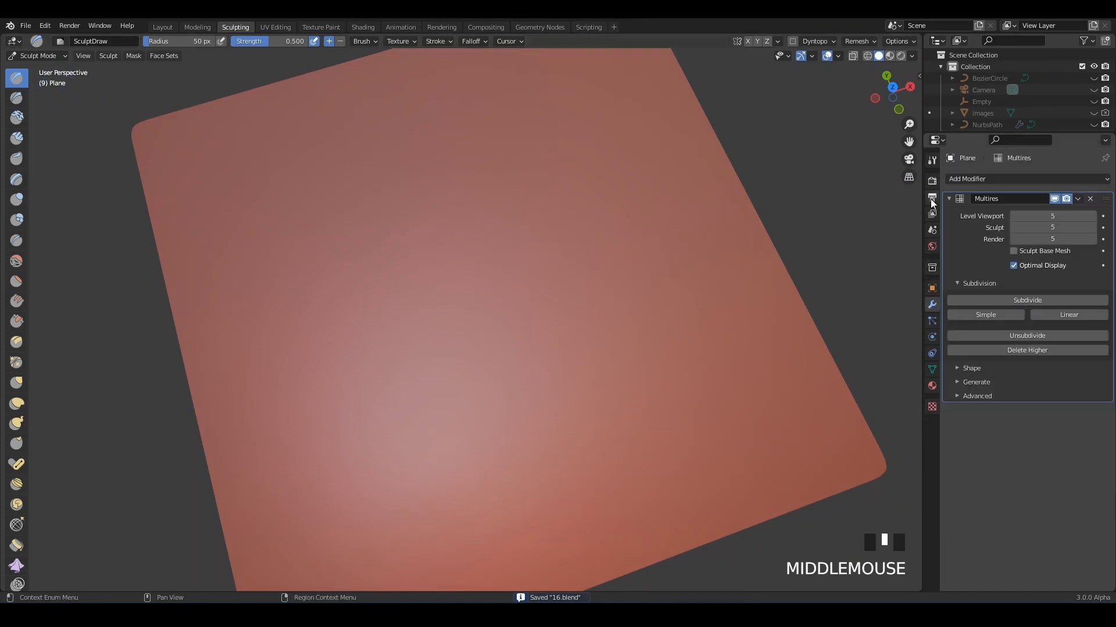
Create a new image texture for the Draw brush and load 2.png into it.
left_click(932, 181)
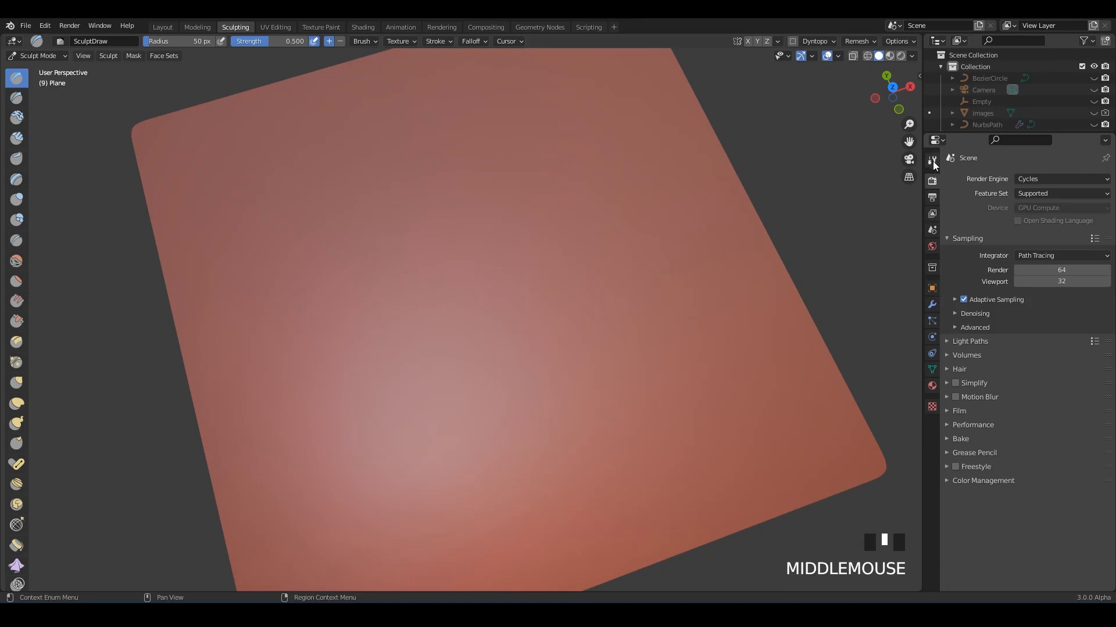
left_click(933, 161)
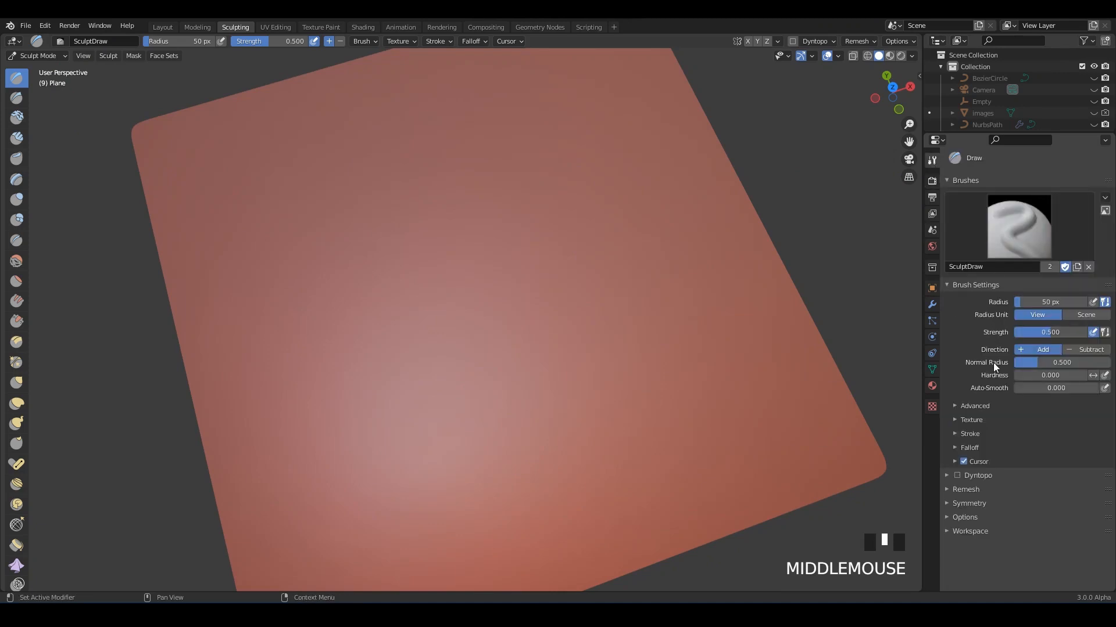
left_click(968, 418)
left_click(932, 406)
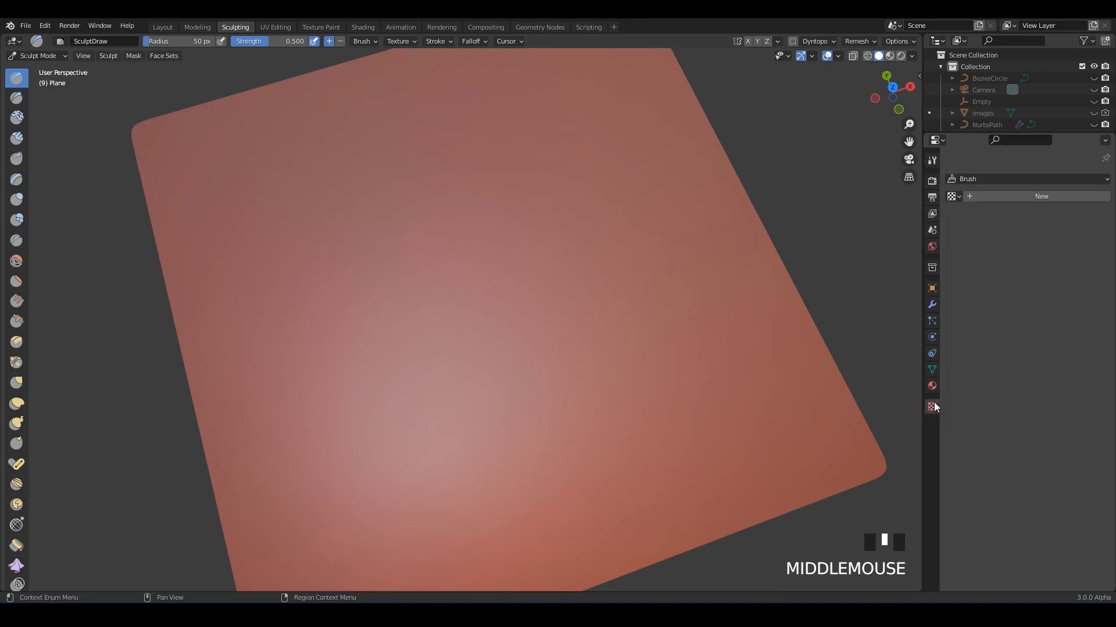
left_click(1031, 196)
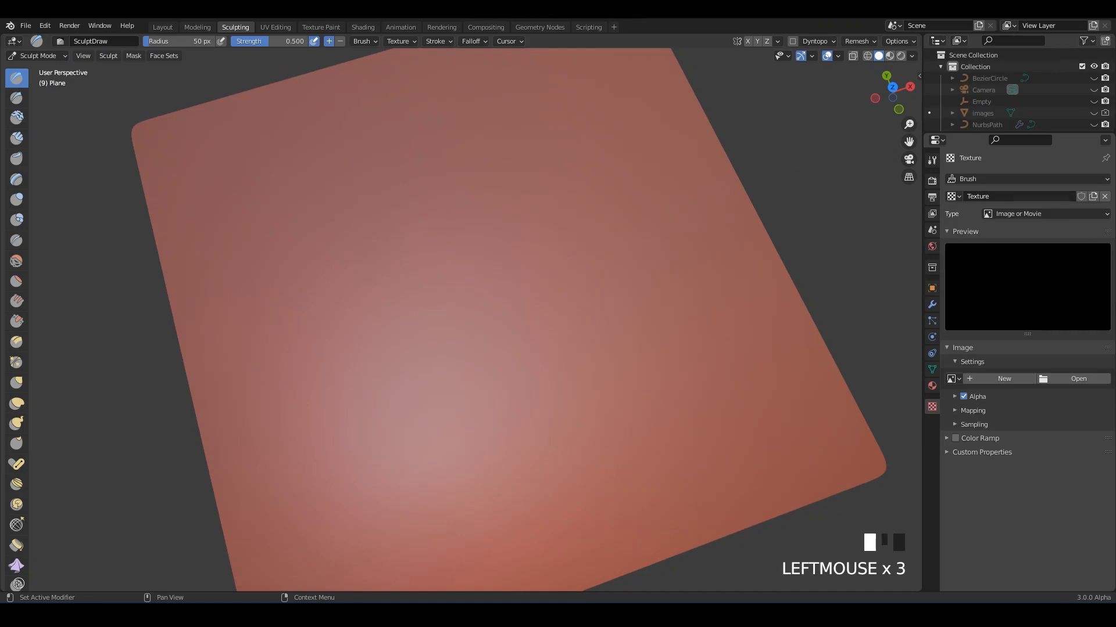
left_click(1092, 380)
left_click(598, 291)
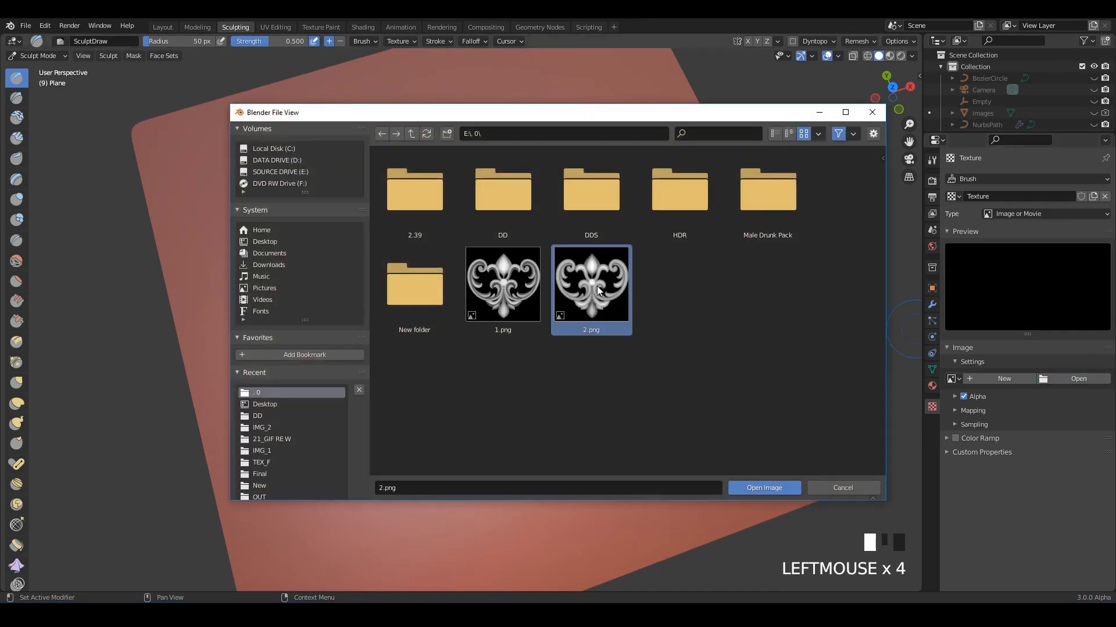
left_click(762, 487)
middle_click_drag(777, 373, 567, 294)
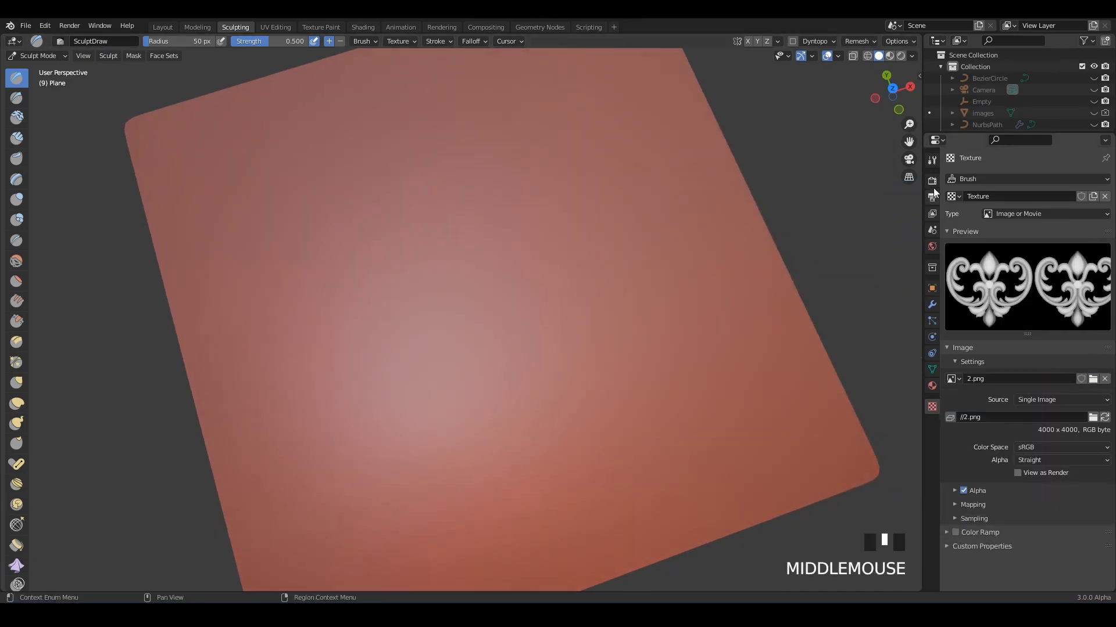
Try 3D mapping for the brush texture, then settle on Stencil mapping.
left_click(932, 160)
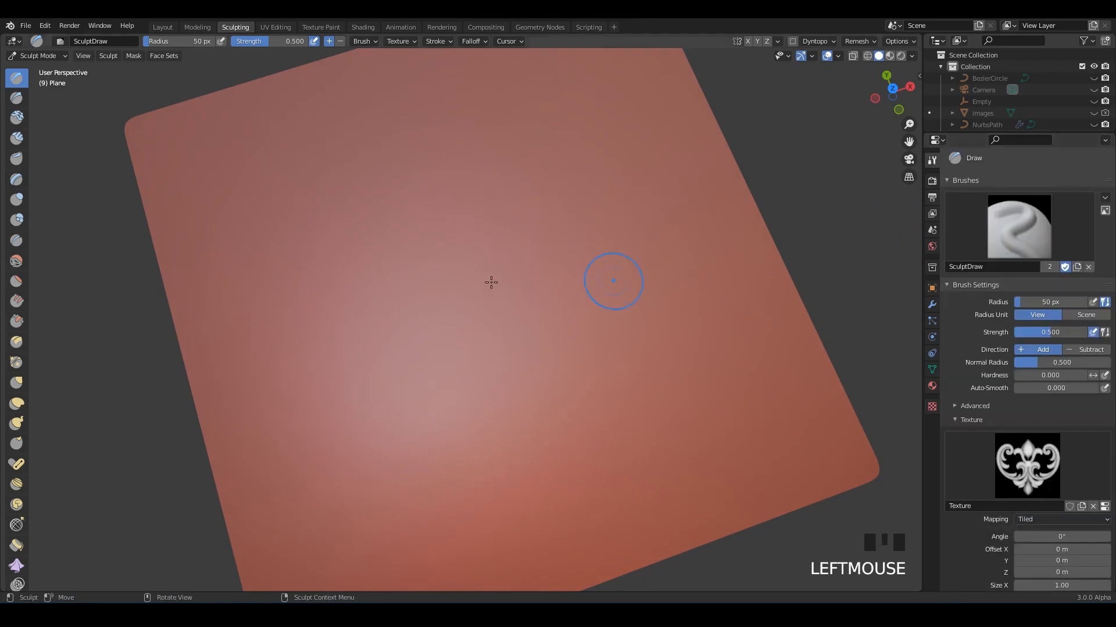
left_click(1024, 519)
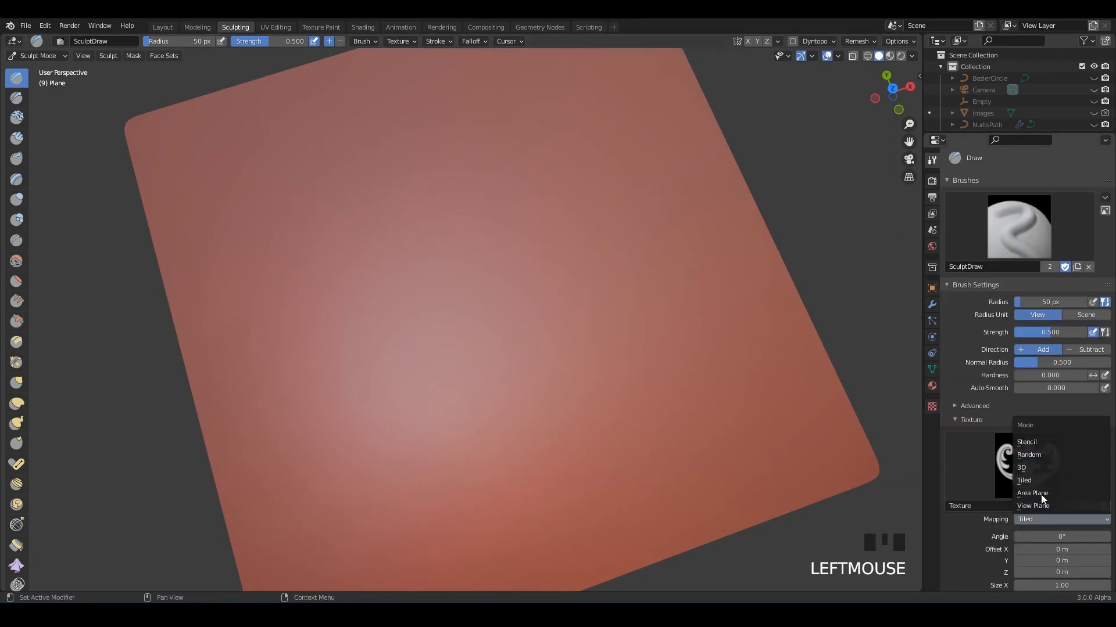
left_click(1023, 467)
left_click(1032, 520)
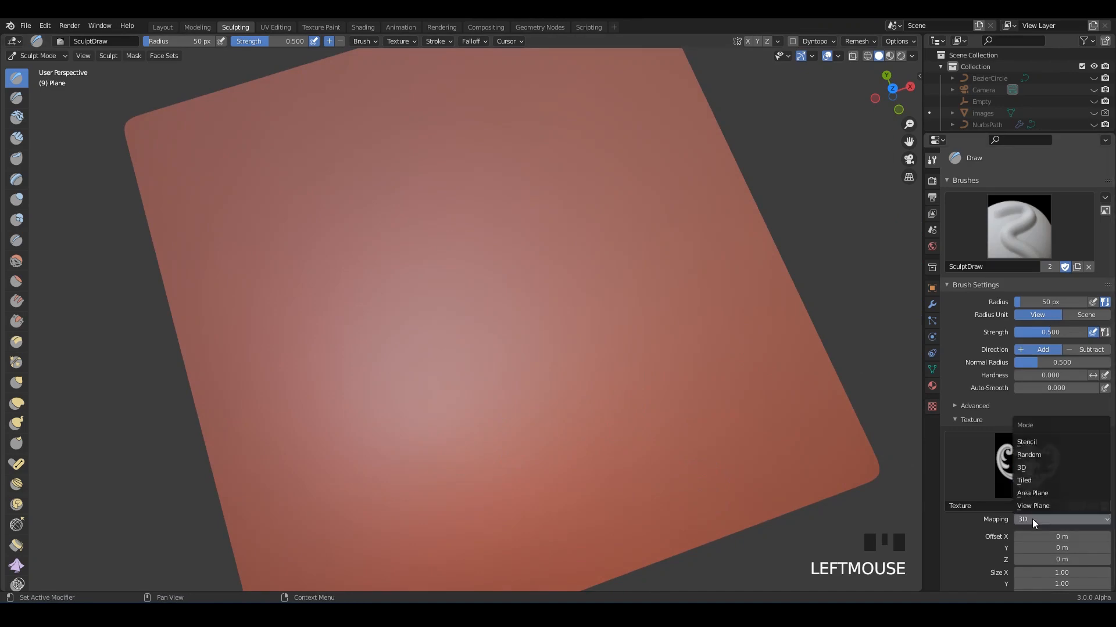
left_click(1026, 441)
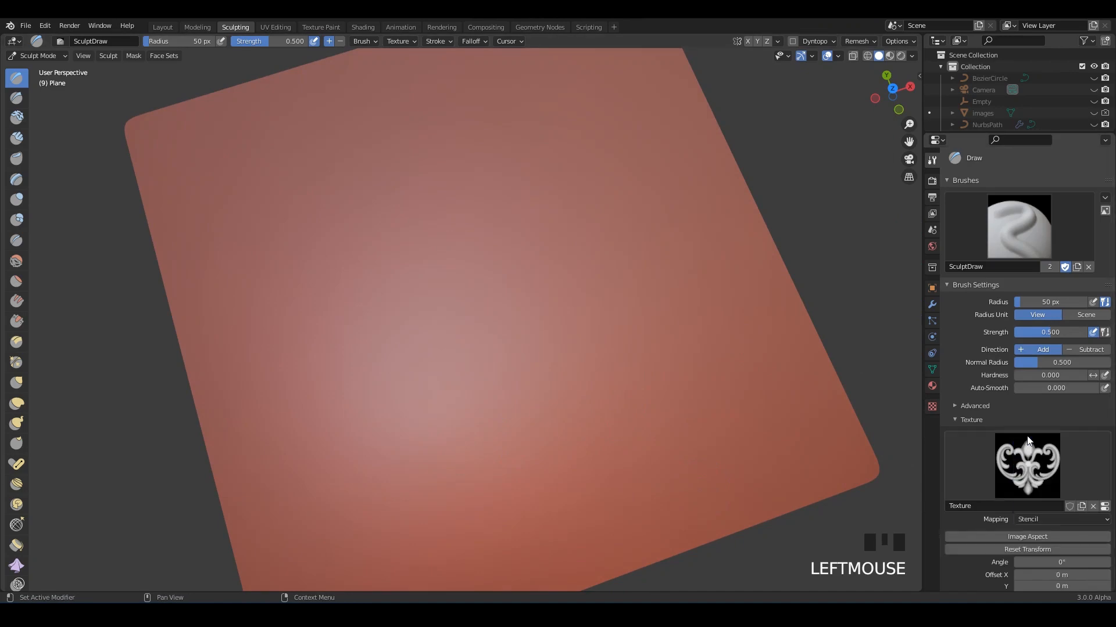
Place the ornament stencil over the middle of the plane as seen straight from above.
right_click_drag(503, 478, 470, 386)
right_click_drag(619, 404, 703, 396)
middle_click_drag(703, 397, 605, 430, "alt")
middle_click_drag(583, 432, 591, 459, "shift")
right_click_drag(477, 338, 569, 383)
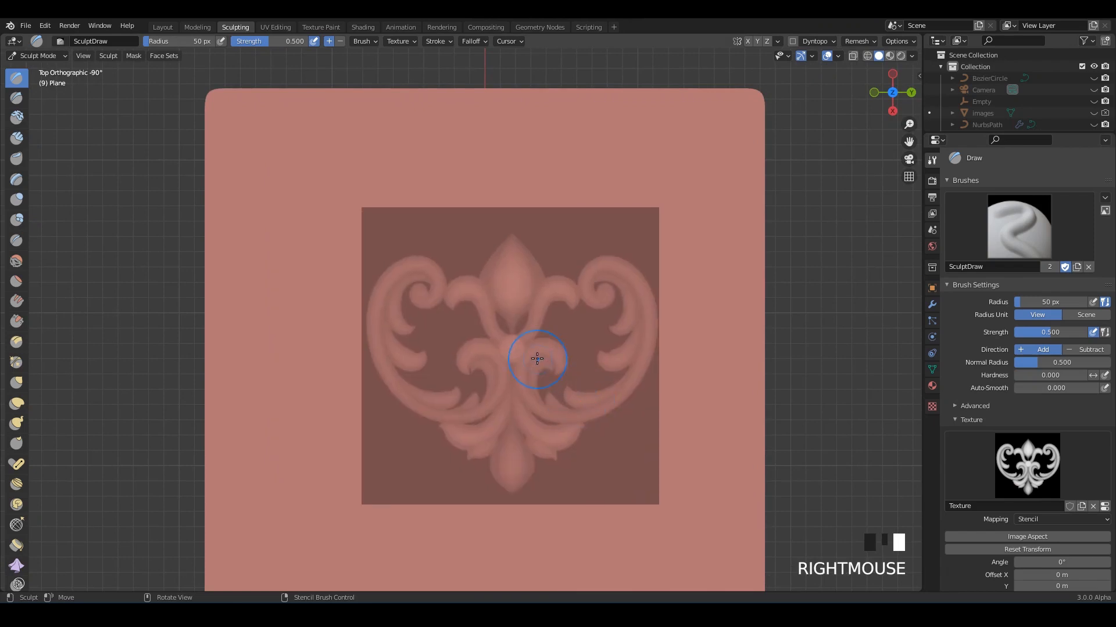
Set the Draw brush radius to 182 px and strength to 0.503, then try a stamp and undo it.
key("f")
left_click(613, 363)
key("shift+f")
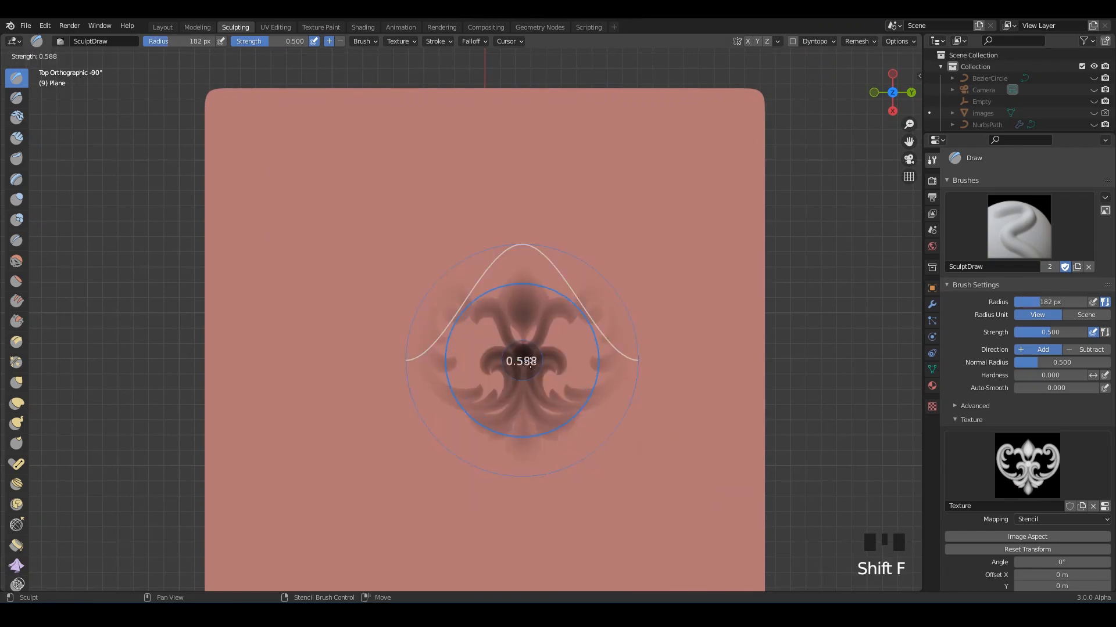
left_click(522, 360)
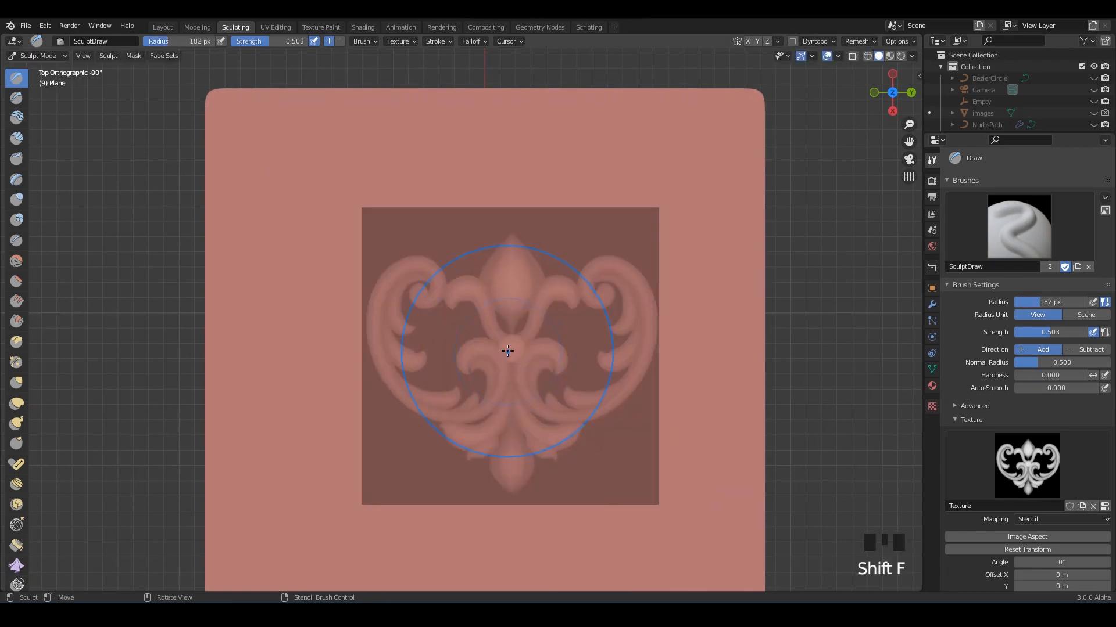
mouse_move(507, 351)
left_mouse_down()
mouse_move(569, 419)
mouse_move(494, 303)
mouse_move(441, 395)
mouse_move(731, 401)
left_mouse_up()
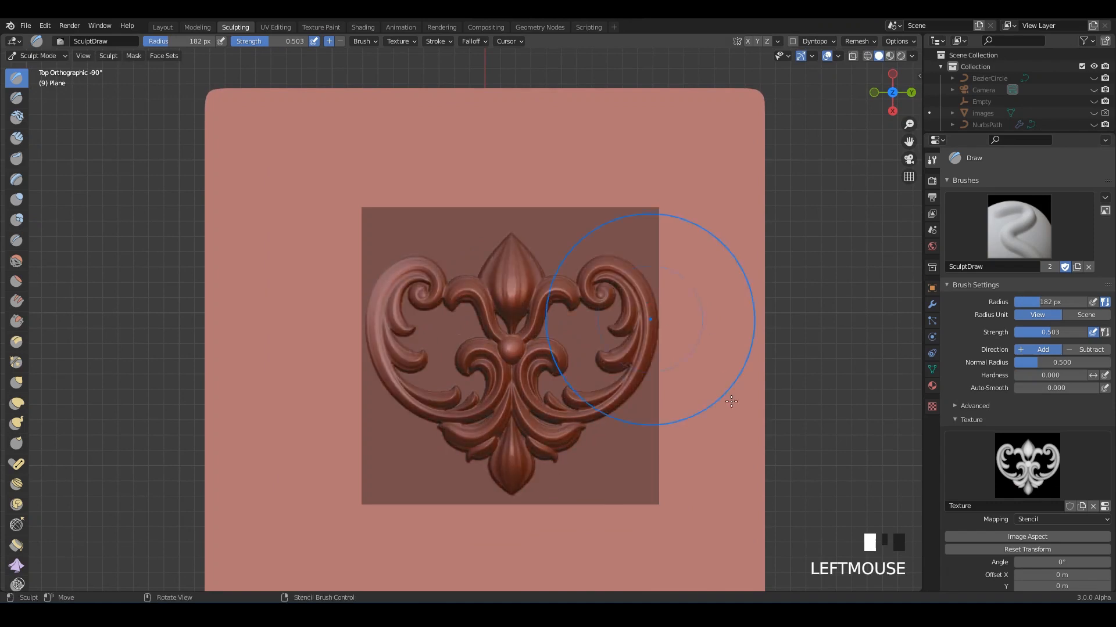
key("ctrl+z")
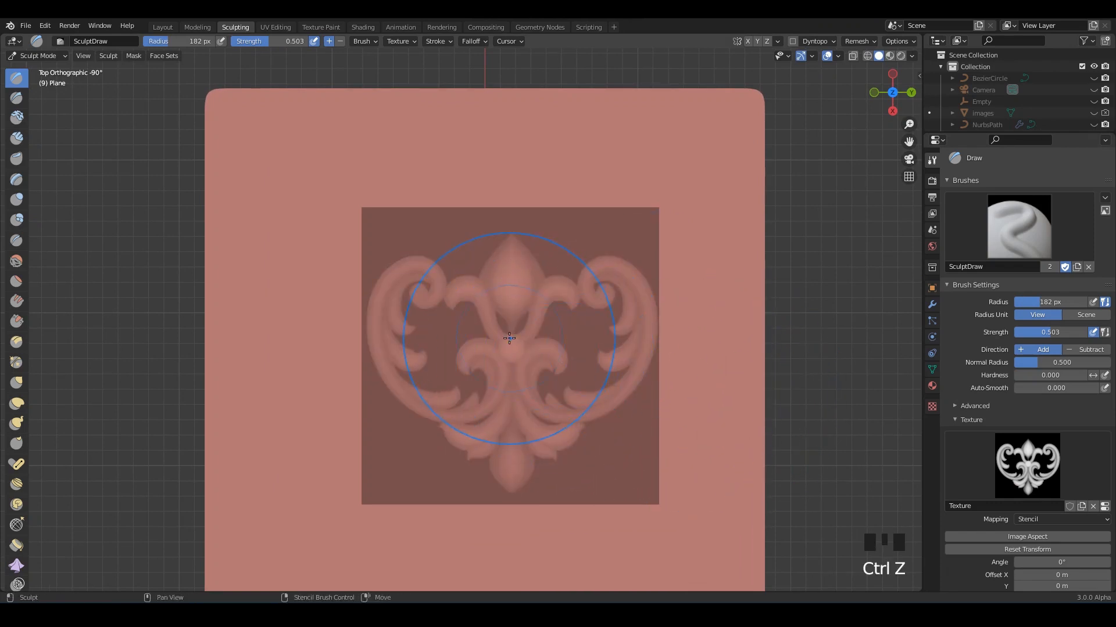
Choose a stroke method for the Draw brush and try a stroke at the centre of the stencil.
key("e")
left_click(463, 375)
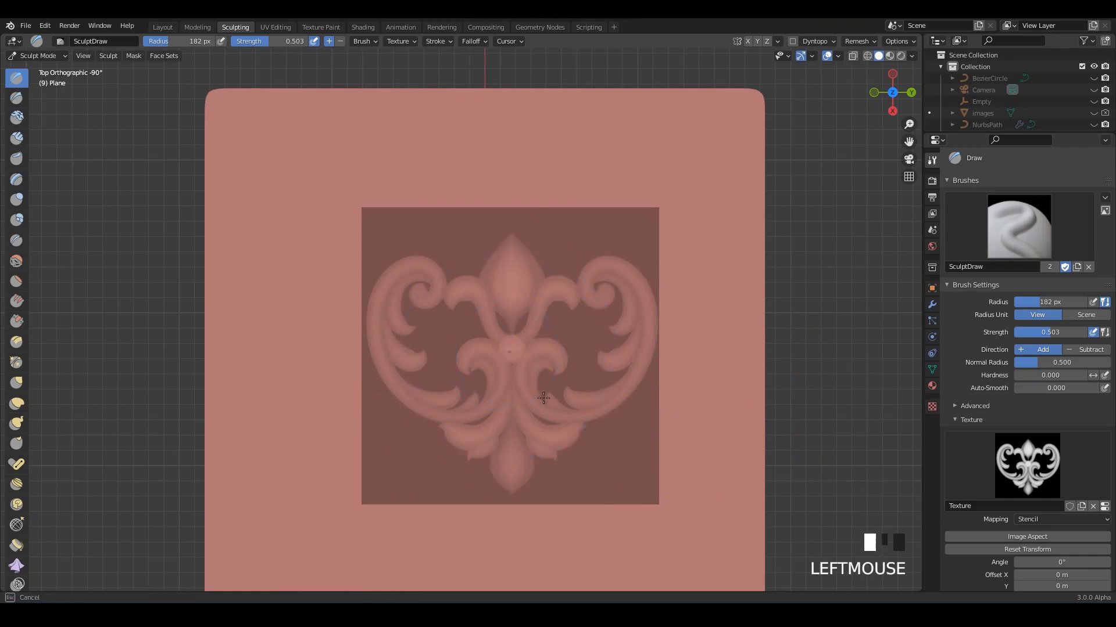
mouse_move(543, 398)
left_mouse_down()
mouse_move(653, 485)
mouse_move(665, 482)
mouse_move(550, 405)
mouse_move(519, 367)
mouse_move(552, 351)
mouse_move(508, 351)
left_mouse_up()
Set the brush falloff curve to Sphere and make a test stroke at the centre of the stencil.
scroll(1028, 512, "down", 6)
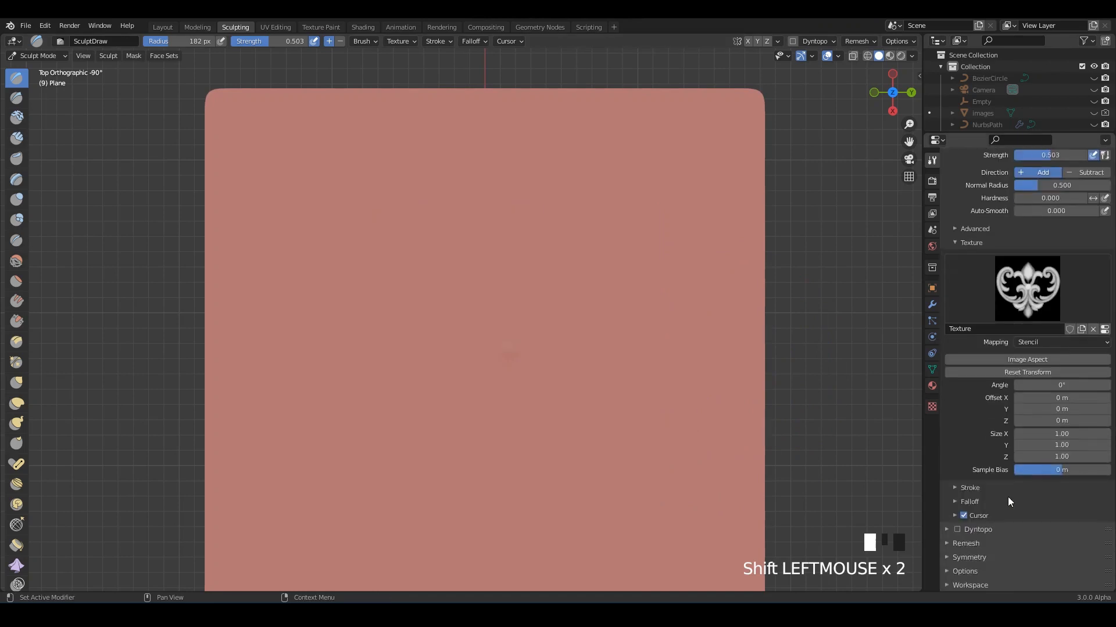
left_click(955, 484)
left_click(955, 484)
left_click(954, 499)
left_click(963, 515)
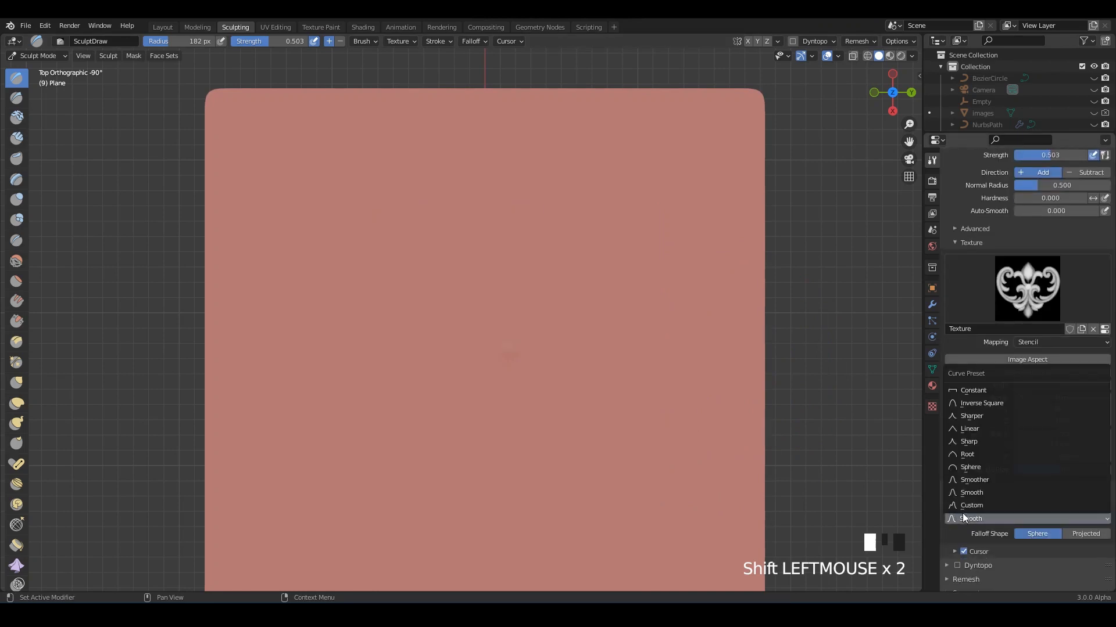
left_click(967, 467)
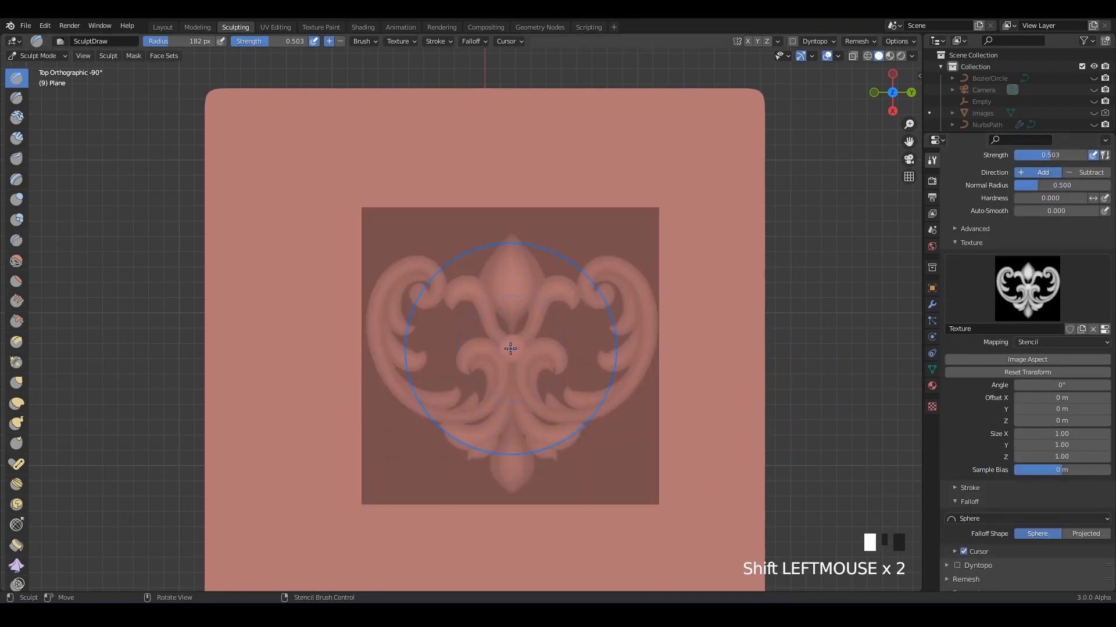
mouse_move(511, 350)
left_mouse_down()
mouse_move(642, 467)
mouse_move(589, 430)
mouse_move(519, 363)
mouse_move(524, 353)
mouse_move(509, 361)
left_mouse_up()
Enlarge the stencil over the plane's upper-left corner, stamp the ornament there, and move the stencil aside.
right_click_drag(519, 344, 411, 224)
right_click_drag(416, 227, 375, 266, "shift")
right_click_drag(375, 266, 455, 283)
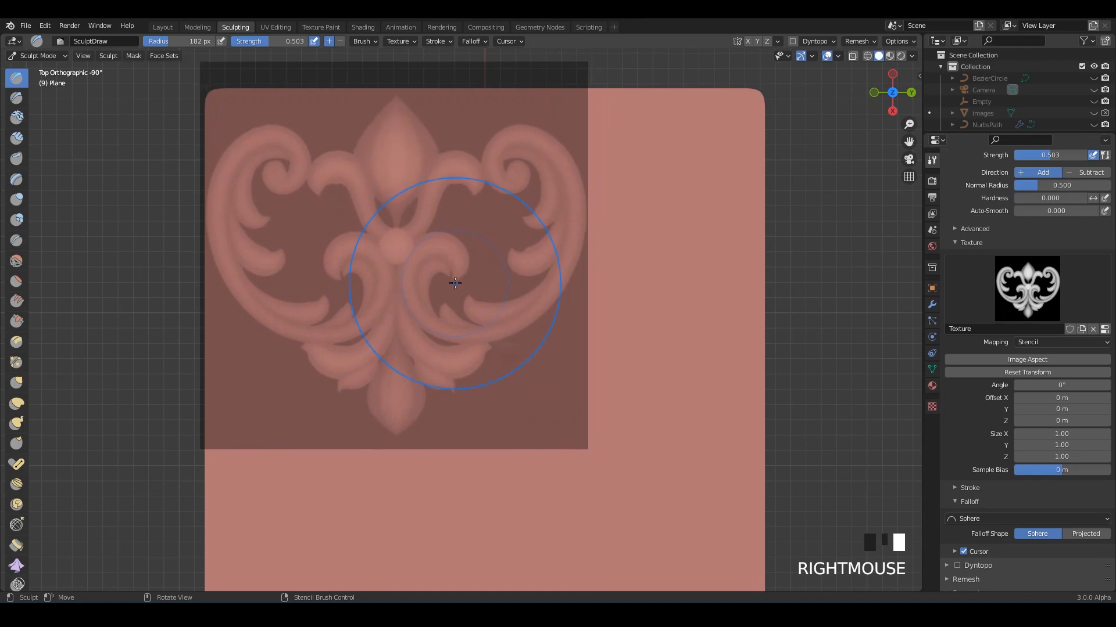
mouse_move(395, 247)
left_mouse_down()
mouse_move(372, 274)
mouse_move(441, 244)
mouse_move(556, 405)
left_mouse_up()
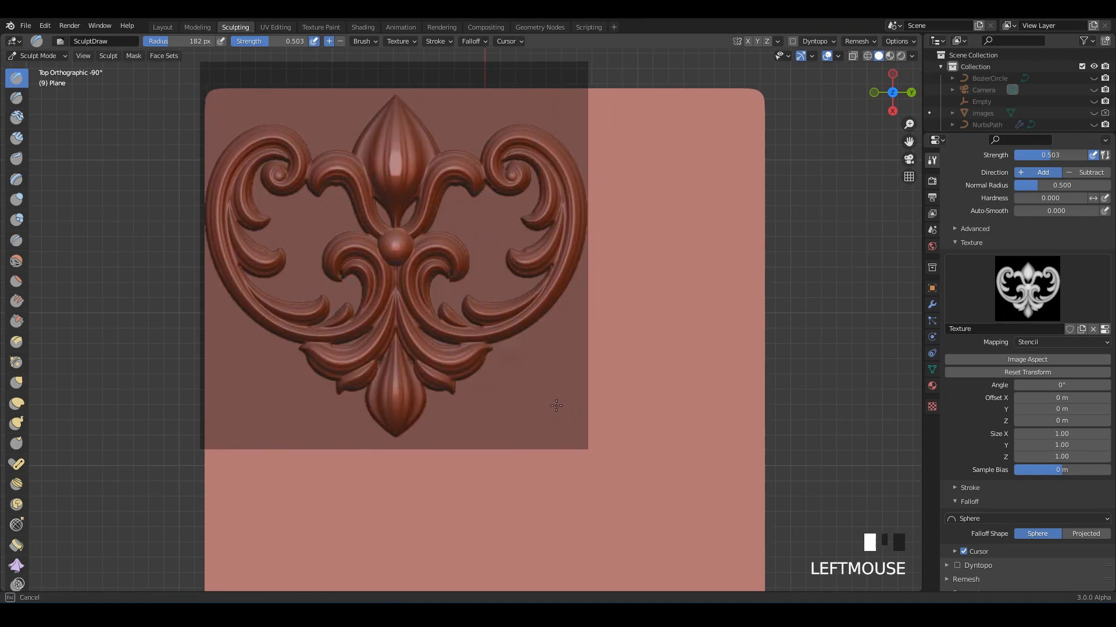
right_click_drag(490, 337, 752, 369)
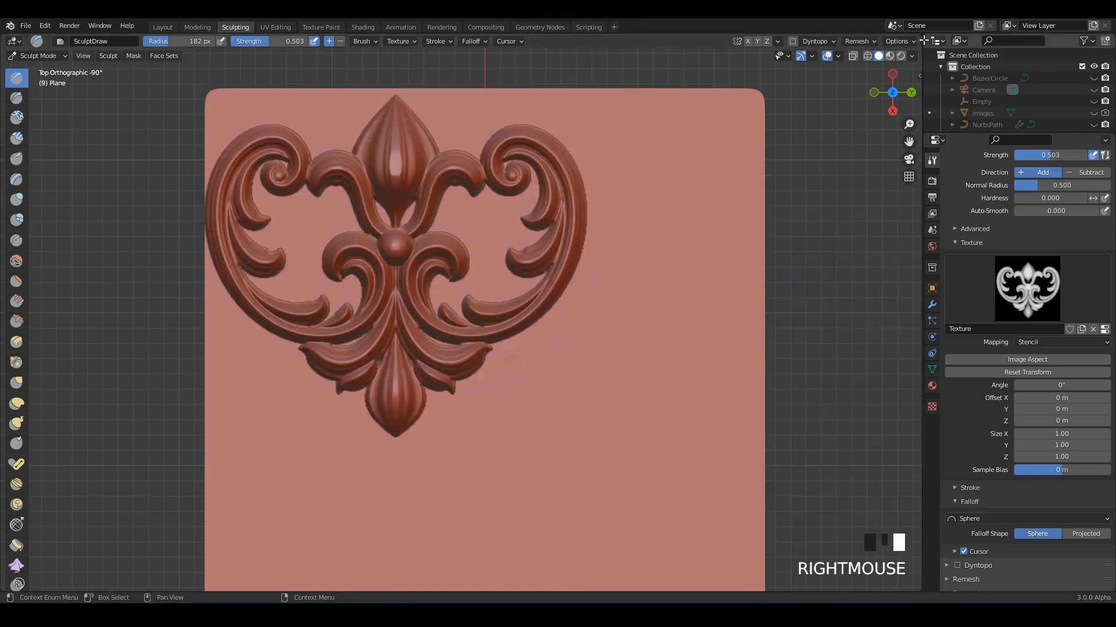
Set the viewport shading to Random color with a World background and enable Cavity of type Both.
left_click(912, 55)
left_click(920, 202)
left_click(919, 229)
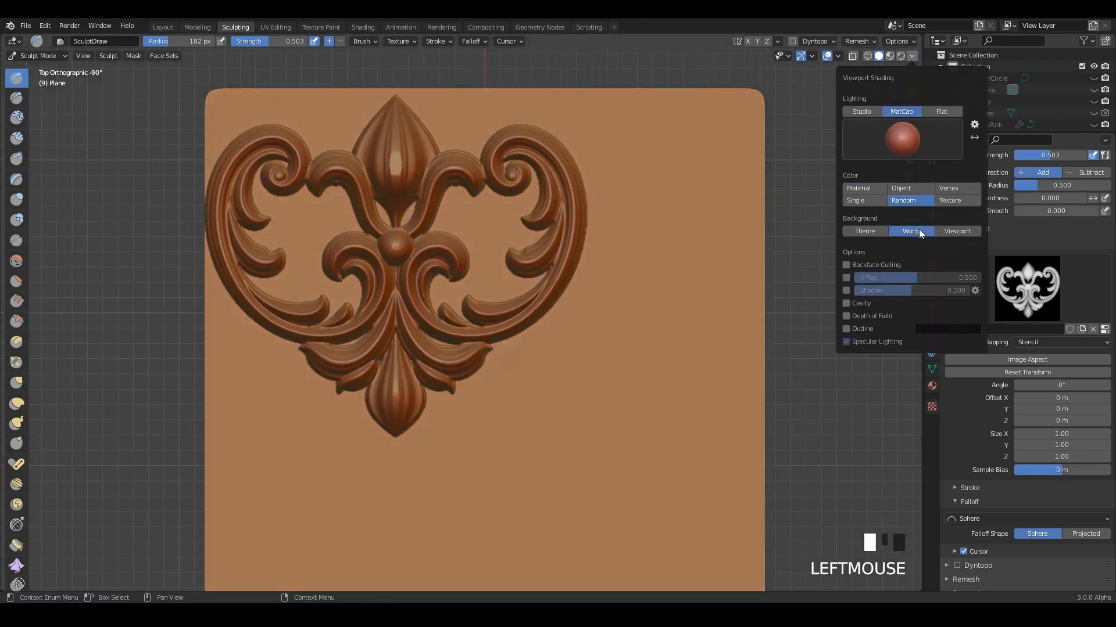
left_click(846, 303)
left_click(952, 304)
left_click(939, 343)
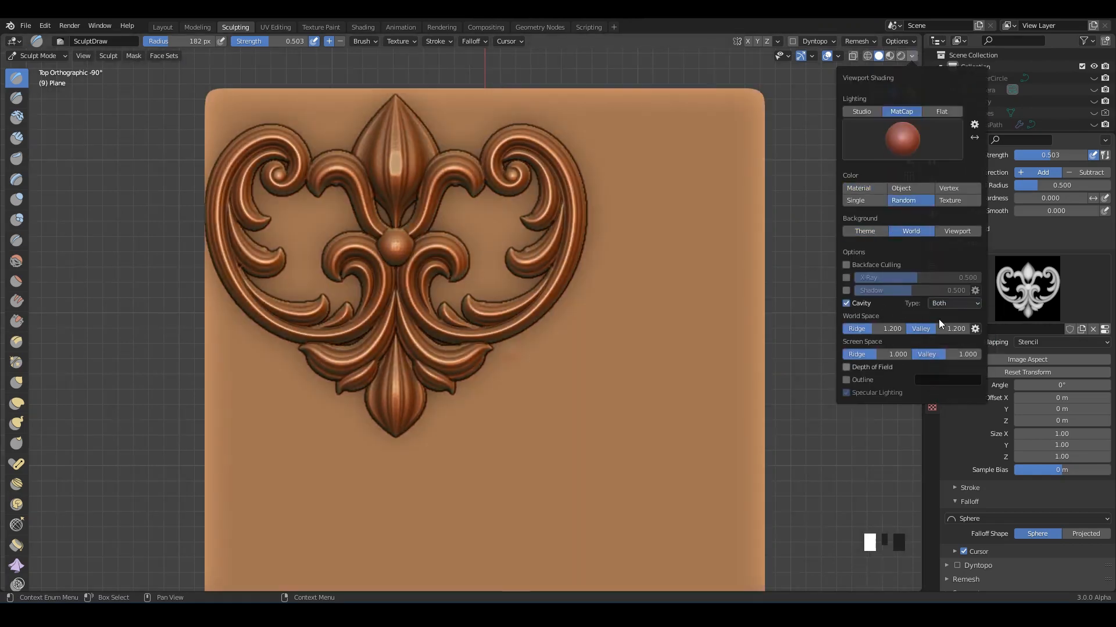
Undo the stamped ornament and lower the brush strength to 0.261.
mouse_move(326, 222)
middle_mouse_down()
mouse_move(581, 267)
mouse_move(581, 302)
mouse_move(755, 355)
middle_mouse_up()
key("ctrl+z")
right_click_drag(794, 365, 430, 246)
key("shift+f")
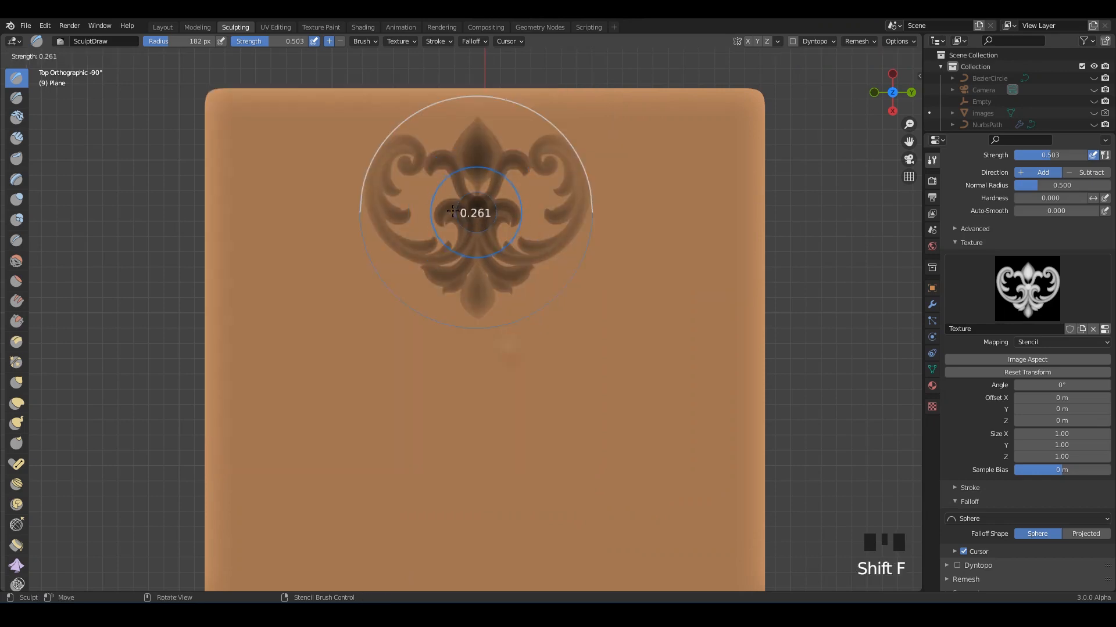
left_click(452, 211)
Align the stencil with the plane's upper-left corner, stamp the 2.png ornament, and move the stencil aside.
right_click_drag(402, 254, 401, 234)
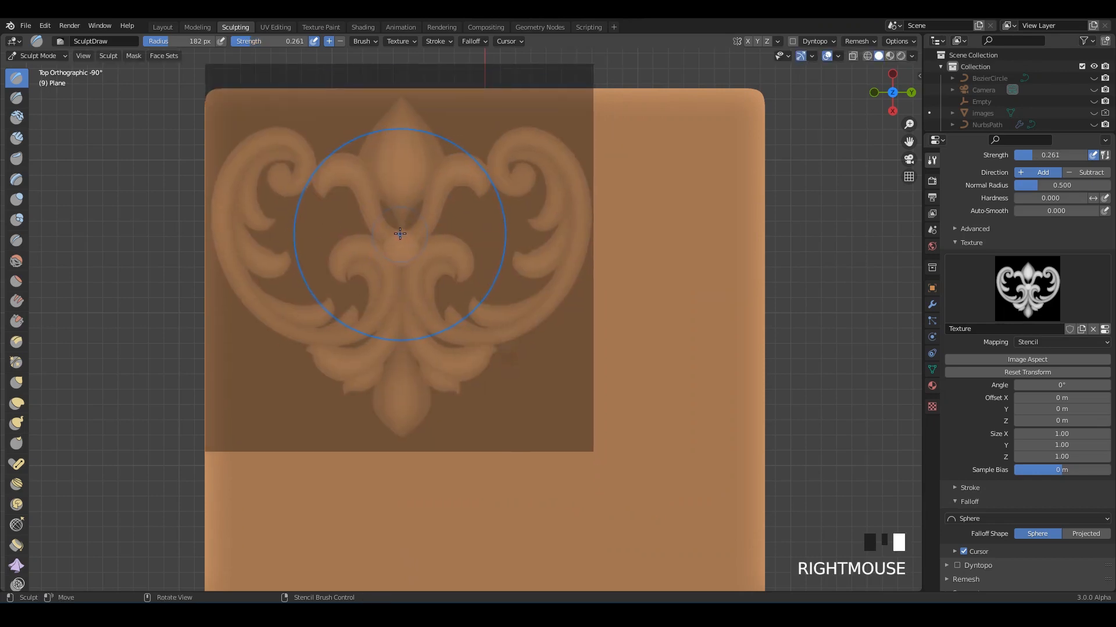
mouse_move(401, 240)
left_mouse_down()
mouse_move(401, 255)
mouse_move(568, 413)
mouse_move(675, 446)
left_mouse_up()
right_click_drag(412, 219, 861, 396)
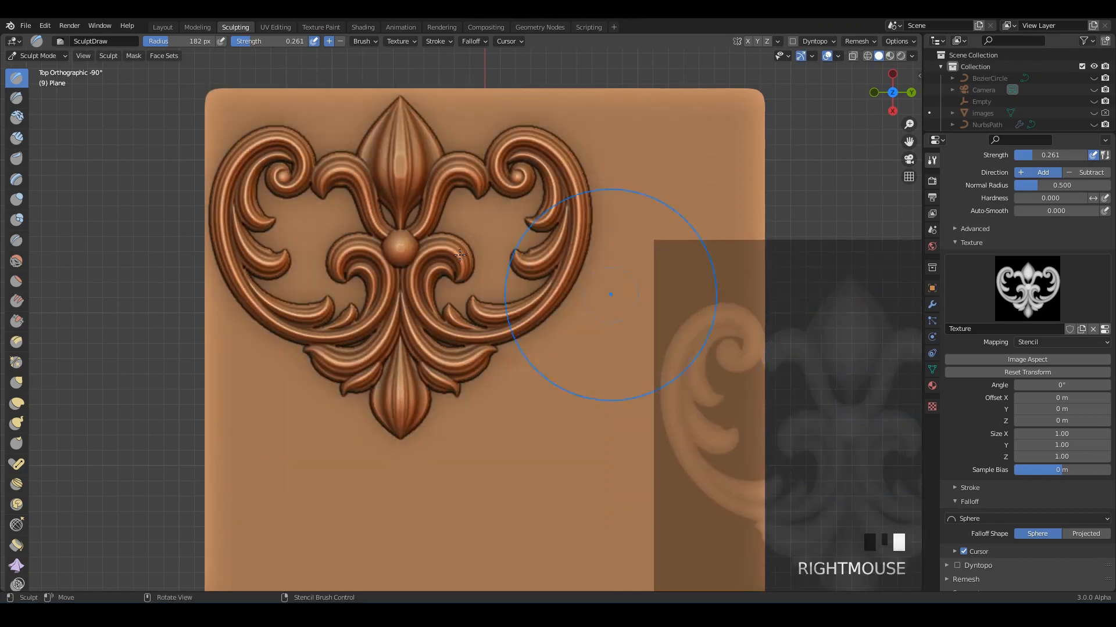
Replace the image in the brush texture with 1.png.
scroll(410, 182, "up", 2)
middle_click_drag(445, 267, 396, 206)
scroll(446, 237, "down", 1)
left_click(933, 406)
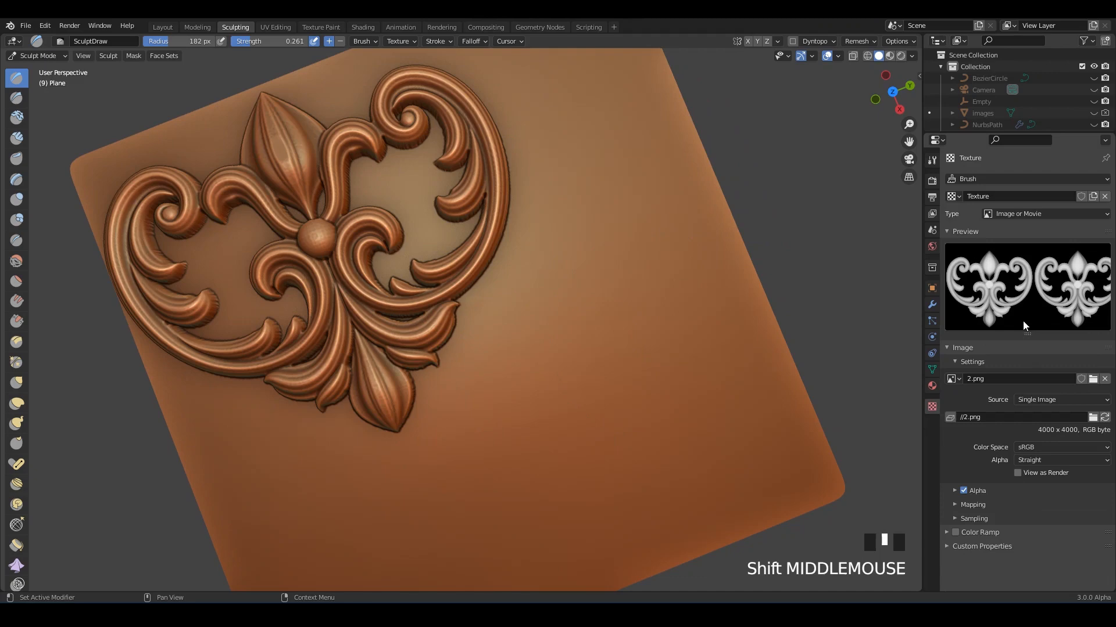
left_click(1093, 379)
double_click(504, 294)
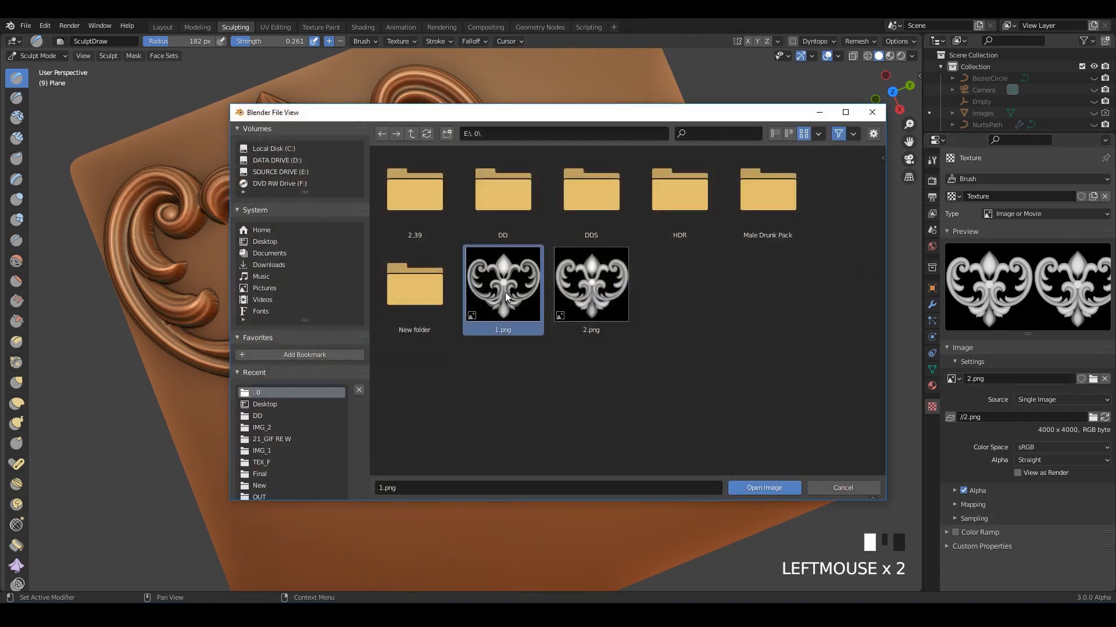
Position the 1.png stencil, slightly reduced, within the plane's lower-right corner as seen from above.
mouse_move(605, 304)
middle_mouse_down("alt")
mouse_move(536, 299)
mouse_move(547, 326)
mouse_move(557, 302)
middle_mouse_up("alt")
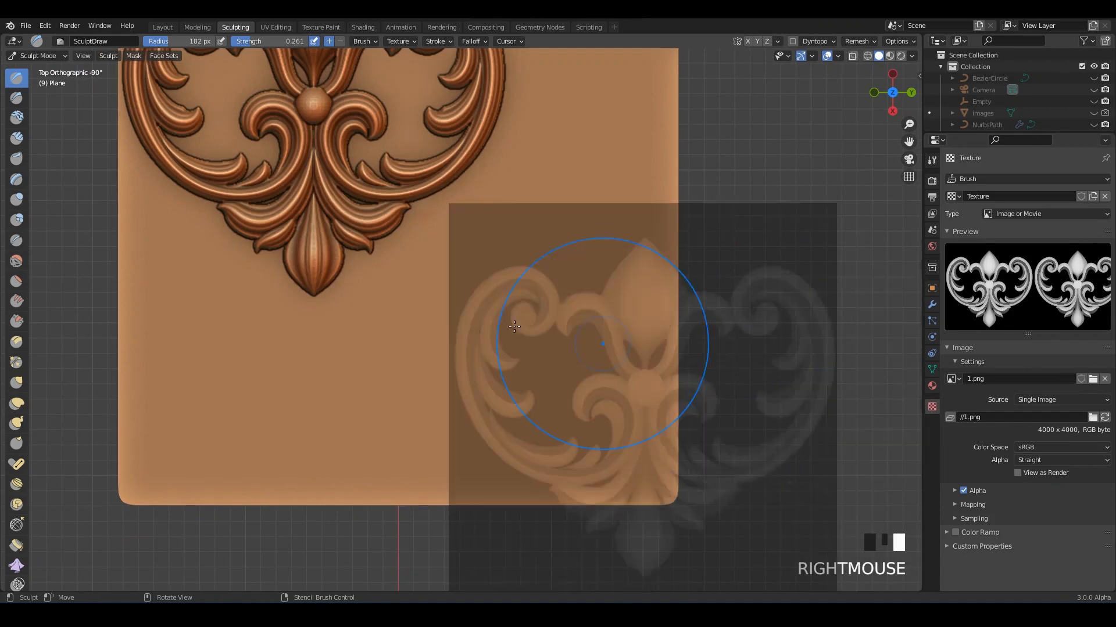
right_click_drag(621, 341, 461, 300)
scroll(540, 316, "up", 1)
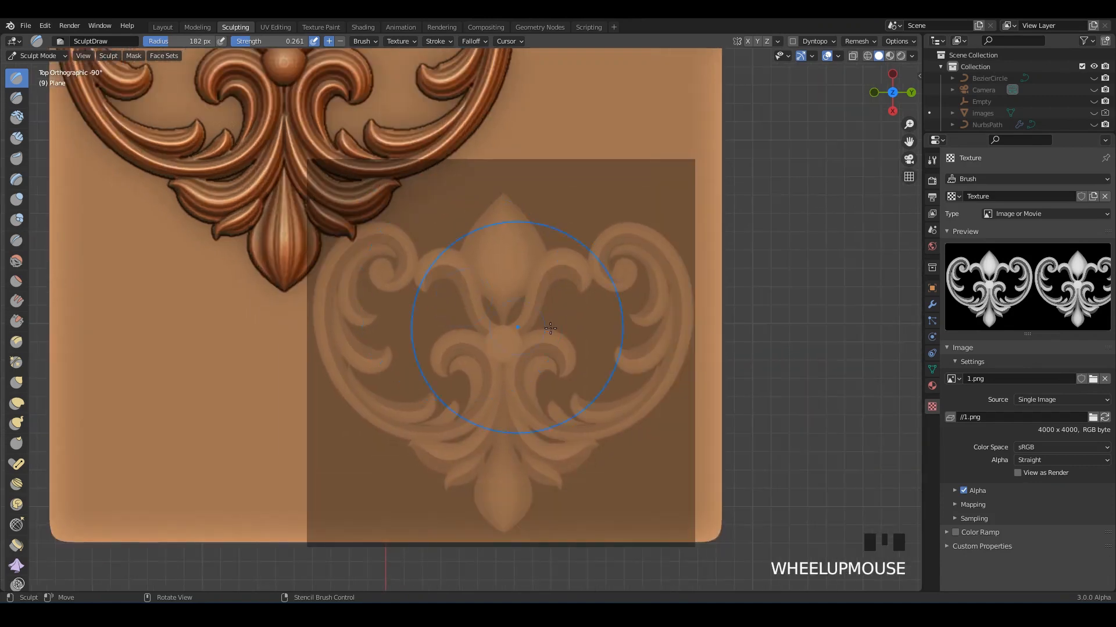
middle_click_drag(541, 316, 535, 346, "shift")
right_click_drag(536, 347, 580, 282)
mouse_move(562, 290)
right_mouse_down()
mouse_move(574, 287)
mouse_move(552, 279)
right_mouse_up()
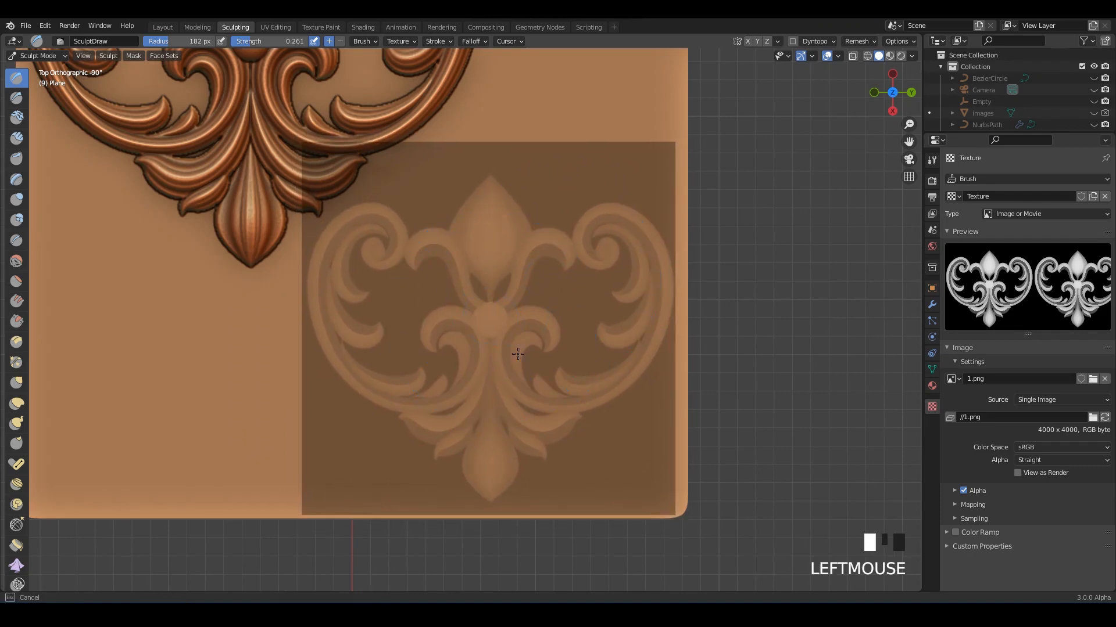
Stamp the 1.png ornament into the lower-right corner and move the stencil off the plane to compare both reliefs.
mouse_move(517, 354)
left_mouse_down()
mouse_move(584, 459)
mouse_move(725, 524)
left_mouse_up()
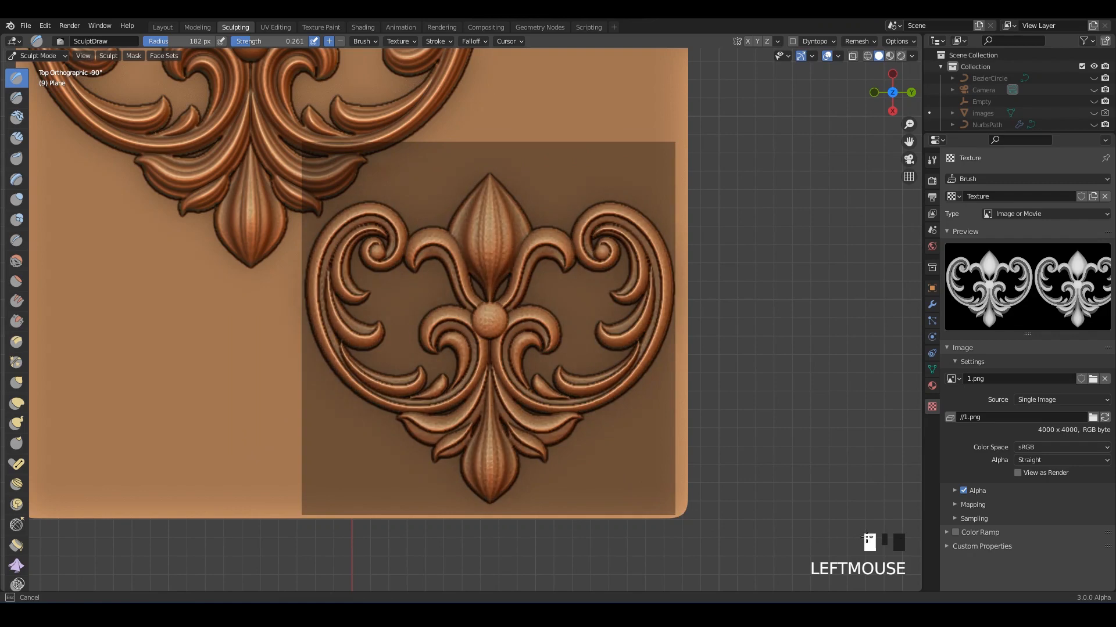
left_click_drag(968, 549, 970, 549)
mouse_move(584, 366)
right_mouse_down()
mouse_move(767, 389)
mouse_move(991, 439)
right_mouse_up()
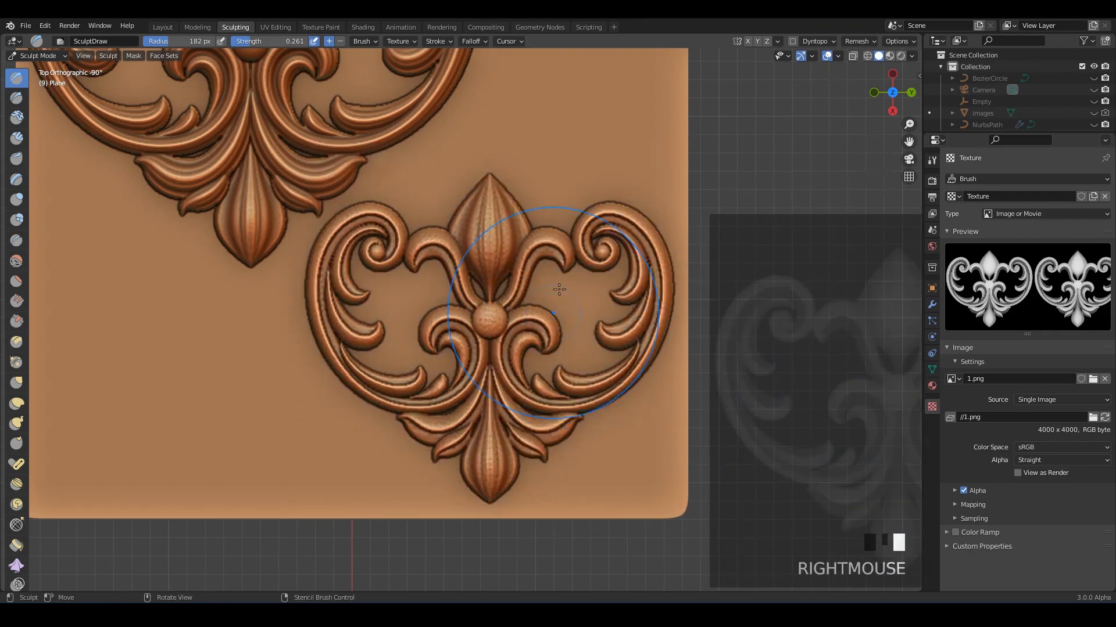
scroll(510, 264, "down", 1)
mouse_move(488, 326)
middle_mouse_down()
mouse_move(510, 264)
mouse_move(566, 308)
middle_mouse_up()
middle_click_drag(552, 296, 477, 237, "shift")
mouse_move(302, 238)
middle_mouse_down()
mouse_move(448, 271)
mouse_move(371, 250)
middle_mouse_up()
middle_click_drag(483, 272, 275, 211)
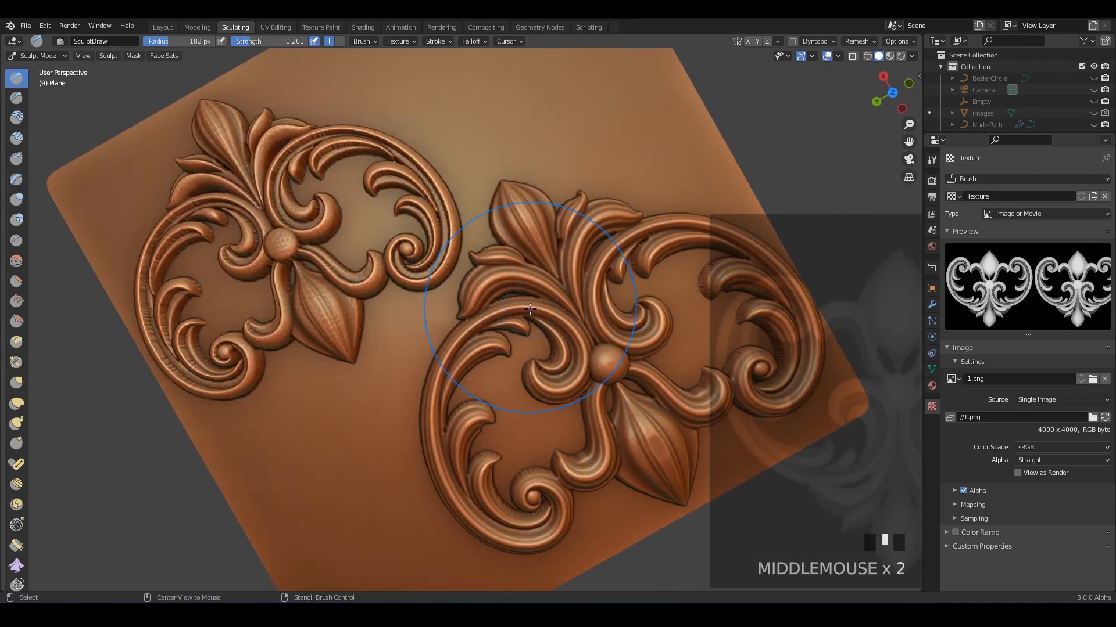
Position the 1.png stencil across the plane's upper-right edge as seen from above and stamp the ornament there.
mouse_move(529, 309)
middle_mouse_down("alt")
mouse_move(482, 311)
mouse_move(541, 305)
middle_mouse_up("alt")
middle_click_drag(540, 305, 456, 323, "alt")
right_click_drag(786, 365, 545, 179)
middle_click_drag(599, 199, 550, 239, "shift")
middle_click_drag(660, 234, 663, 213, "shift")
right_click_drag(663, 212, 636, 276)
right_click_drag(631, 270, 633, 257)
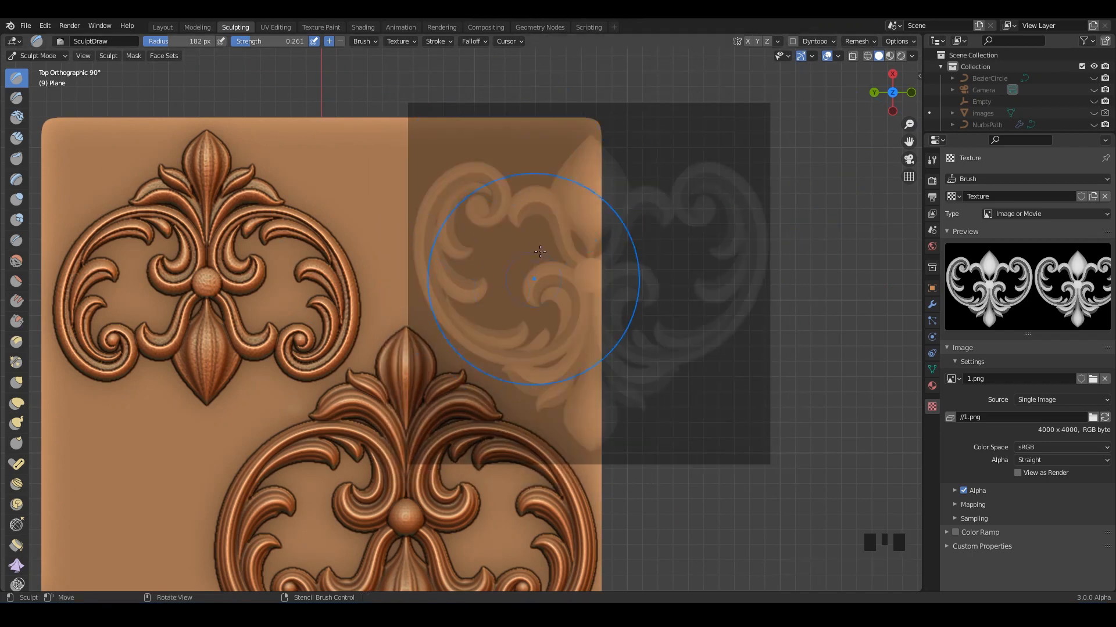
mouse_move(555, 255)
left_mouse_down()
mouse_move(662, 261)
mouse_move(668, 308)
mouse_move(821, 483)
left_mouse_up()
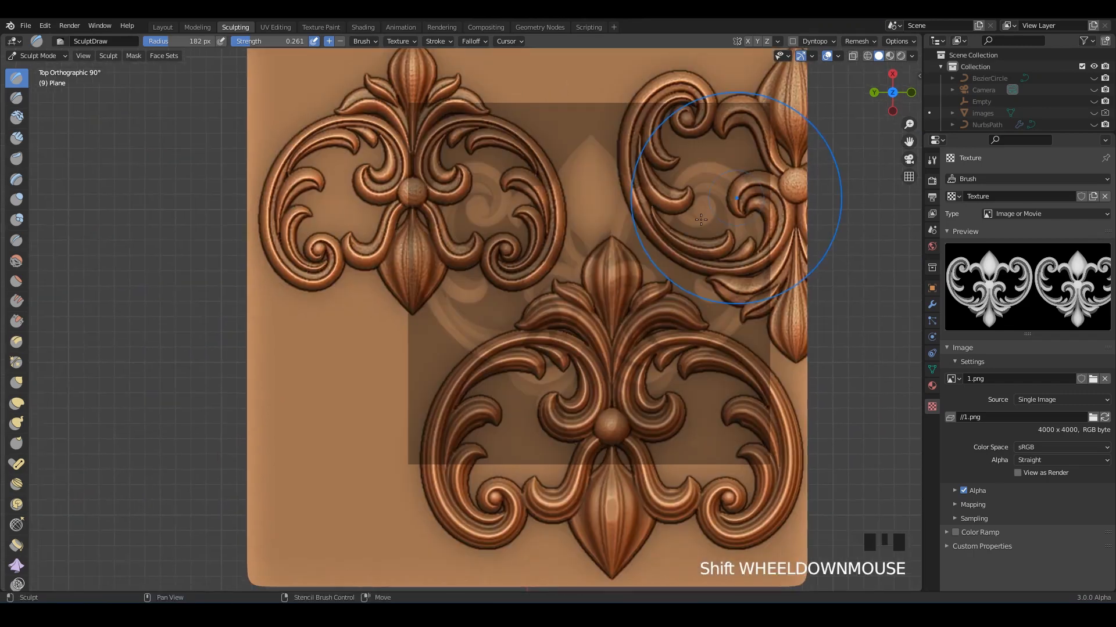
Shrink the 1.png stencil and stamp a small upright ornament inside the plane's left edge, below the upper-left ornament.
right_click_drag(773, 197, 233, 441)
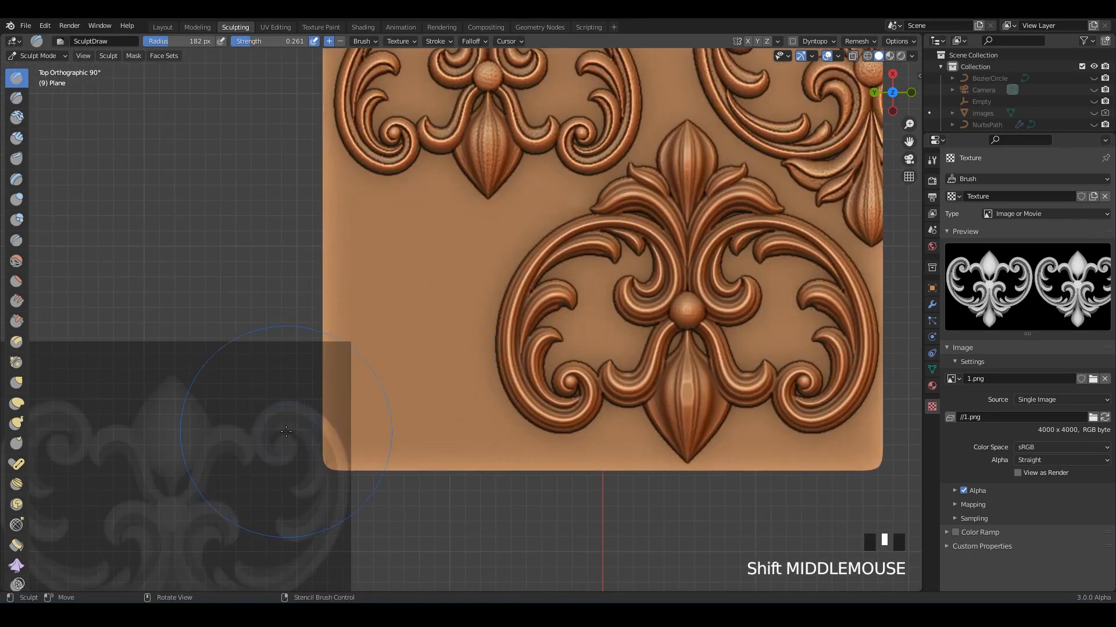
right_click_drag(284, 424, 405, 276)
scroll(402, 272, "up", 1)
middle_click_drag(366, 325, 367, 304, "shift")
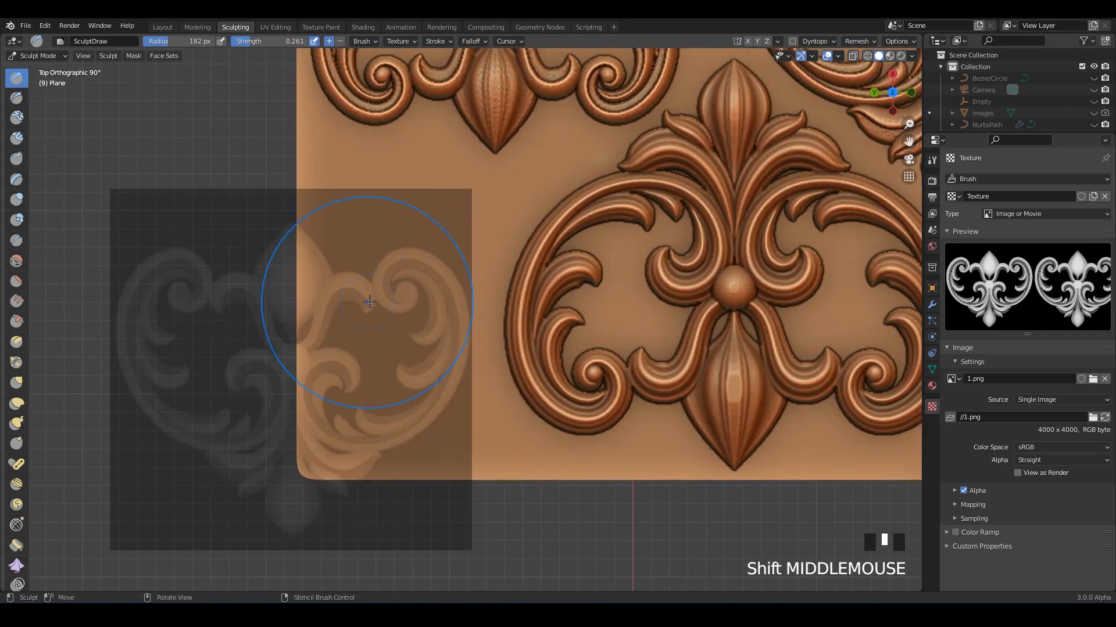
mouse_move(368, 305)
right_mouse_down()
mouse_move(416, 267)
mouse_move(376, 275)
mouse_move(373, 194)
mouse_move(391, 248)
mouse_move(464, 220)
mouse_move(401, 224)
mouse_move(327, 288)
mouse_move(433, 244)
mouse_move(451, 212)
mouse_move(452, 233)
right_mouse_up()
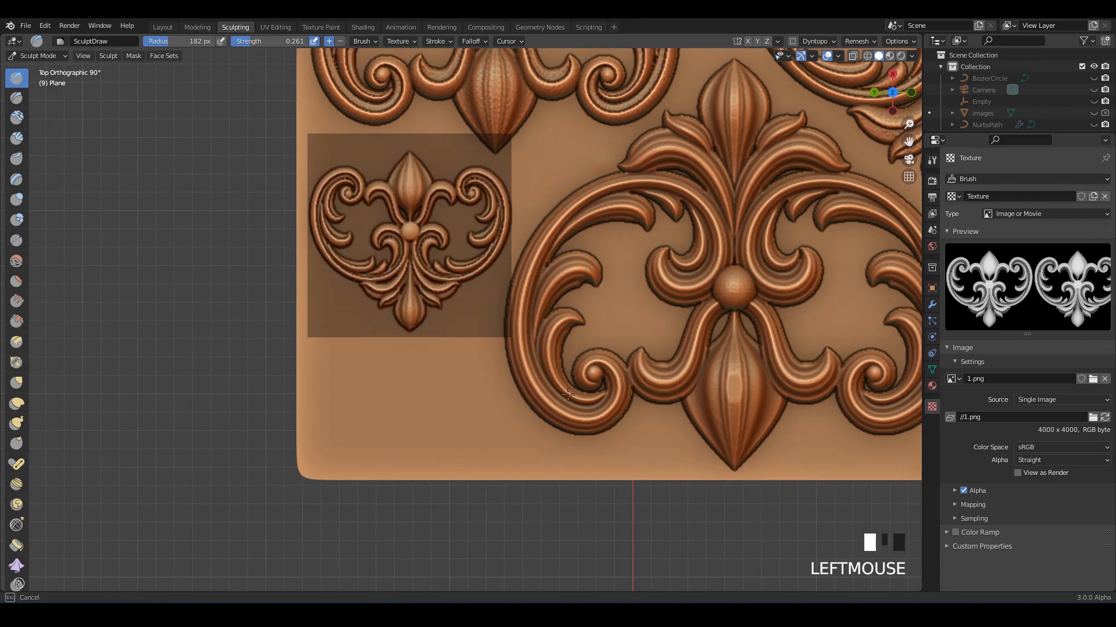
Tilt and enlarge the stencil, stamp the ornament across the plane's lower-left corner, and move the stencil off the plane.
right_click_drag(456, 240, 417, 298)
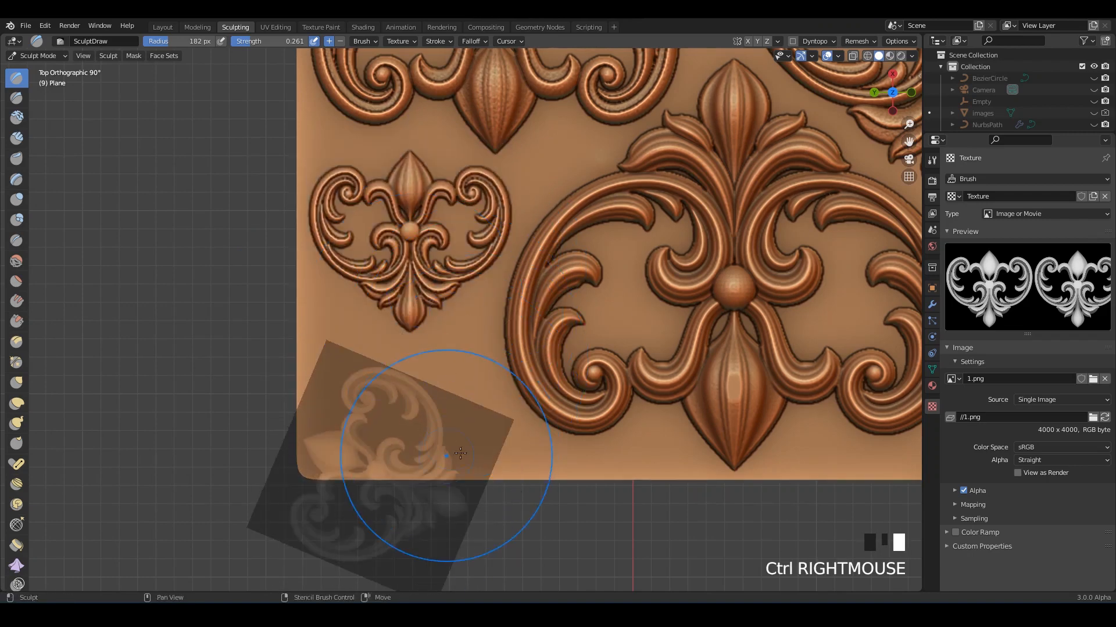
right_click_drag(460, 454, 465, 441, "shift")
middle_click_drag(465, 441, 466, 362, "shift")
right_click_drag(466, 361, 436, 360)
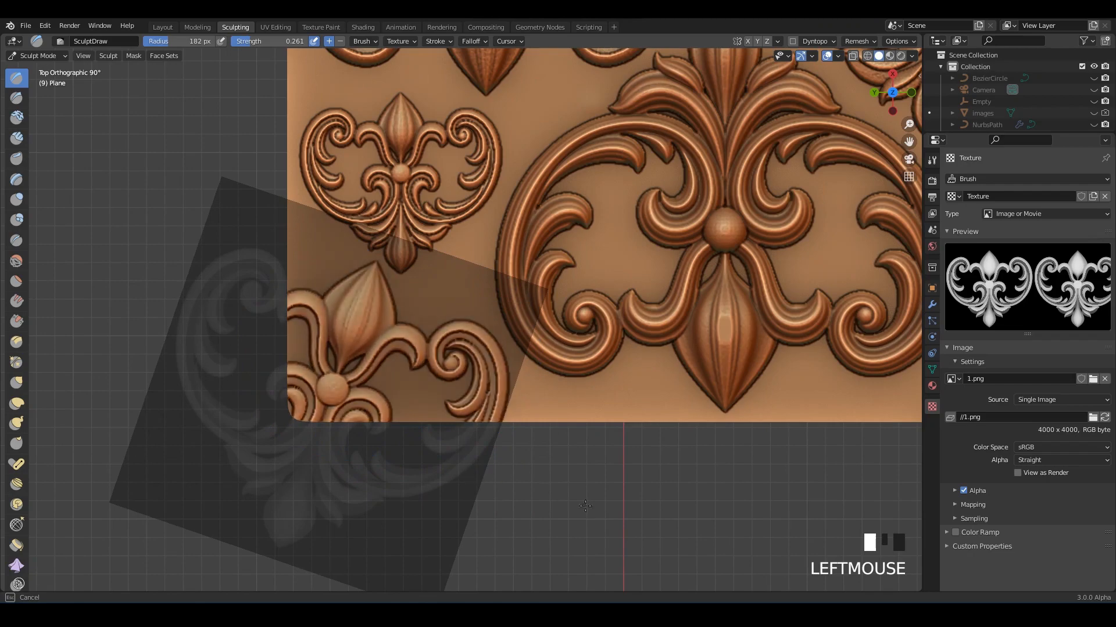
right_click_drag(282, 268, 764, 435)
scroll(553, 282, "down", 3)
middle_click_drag(553, 281, 418, 321, "shift")
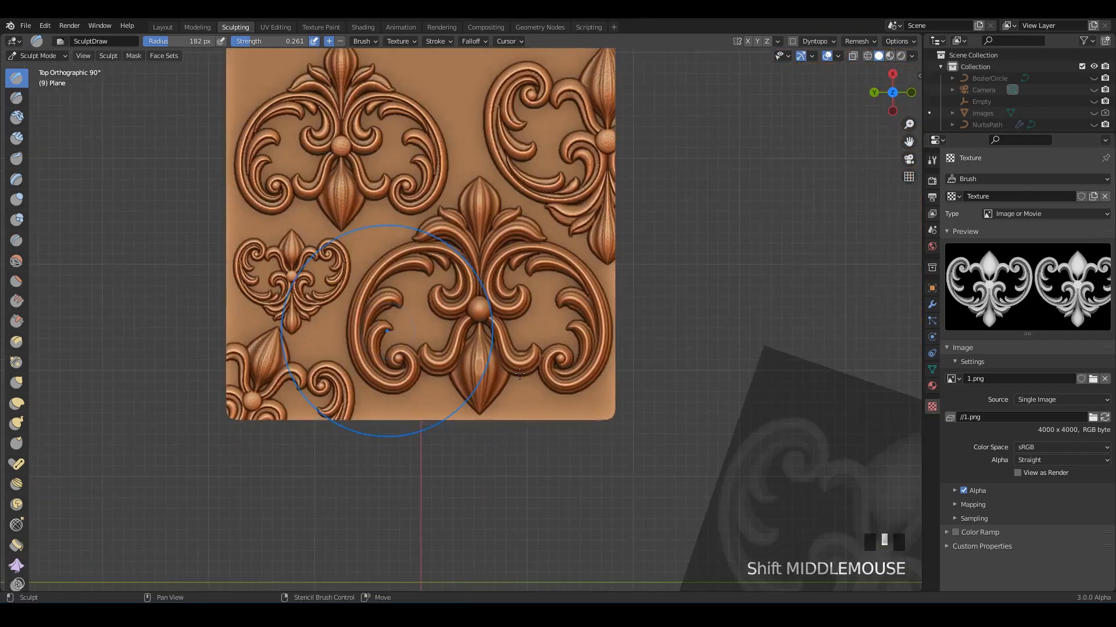
Straighten and shrink the stencil, then stamp it across the plane's bottom edge, just left of the large ornament's lower leaf.
middle_click_drag(543, 252, 596, 332, "shift")
scroll(555, 395, "up", 2)
right_click_drag(649, 303, 352, 305)
middle_click_drag(366, 439, 472, 252, "shift")
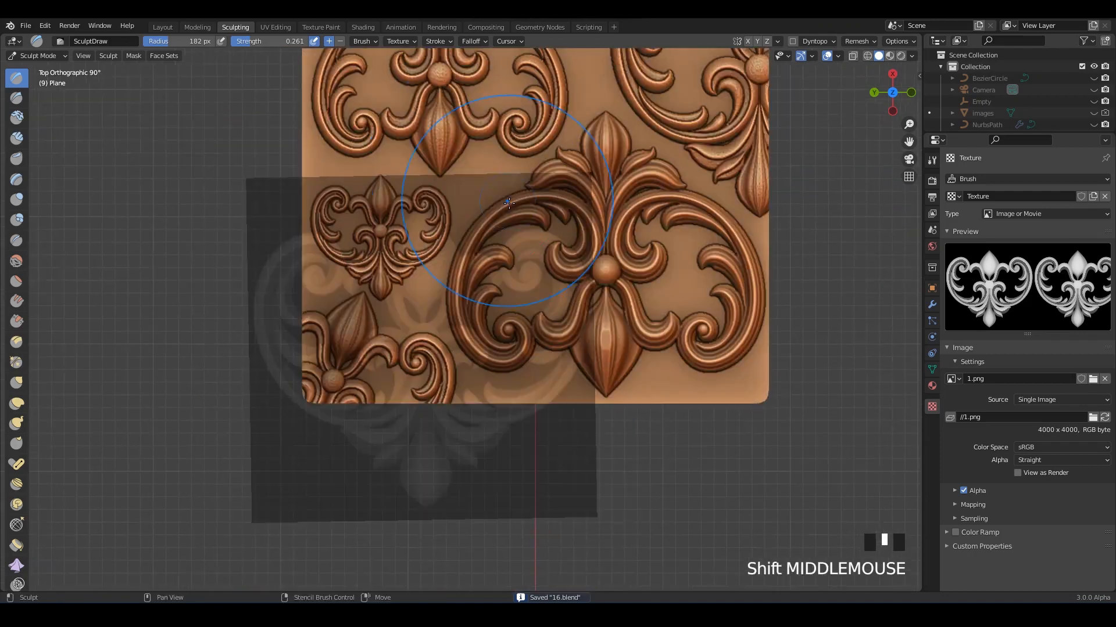
scroll(422, 351, "up", 2)
middle_click_drag(557, 424, 562, 398, "shift")
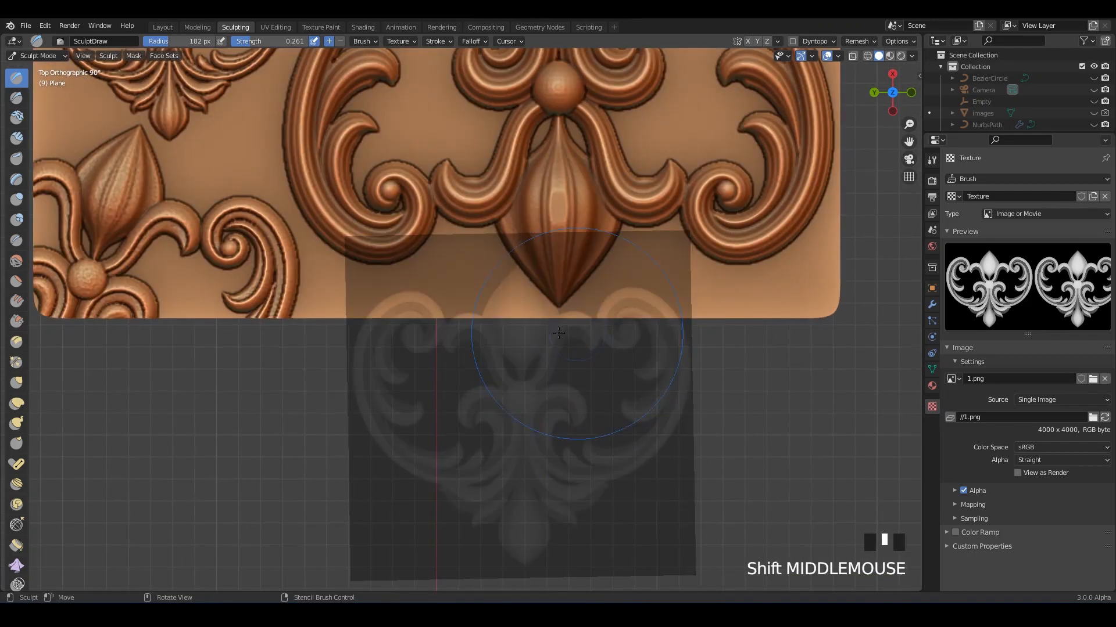
mouse_move(563, 398)
right_mouse_down()
mouse_move(479, 325)
mouse_move(506, 315)
right_mouse_up()
right_click_drag(506, 316, 487, 288)
right_click_drag(487, 288, 476, 287, "shift")
right_click_drag(476, 287, 468, 280)
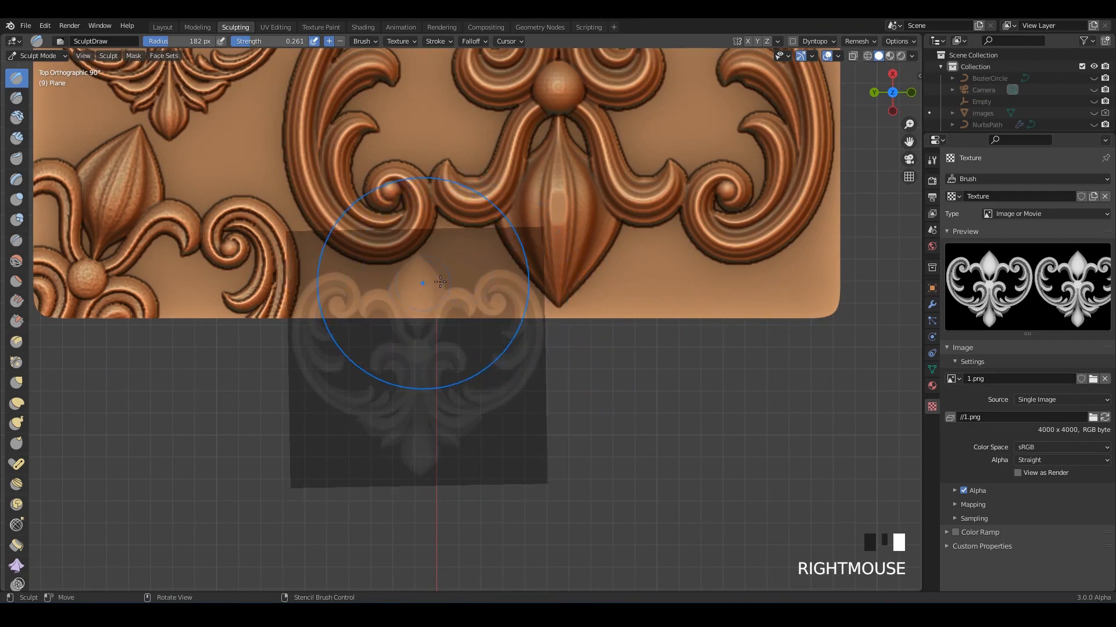
left_click_drag(441, 280, 497, 356)
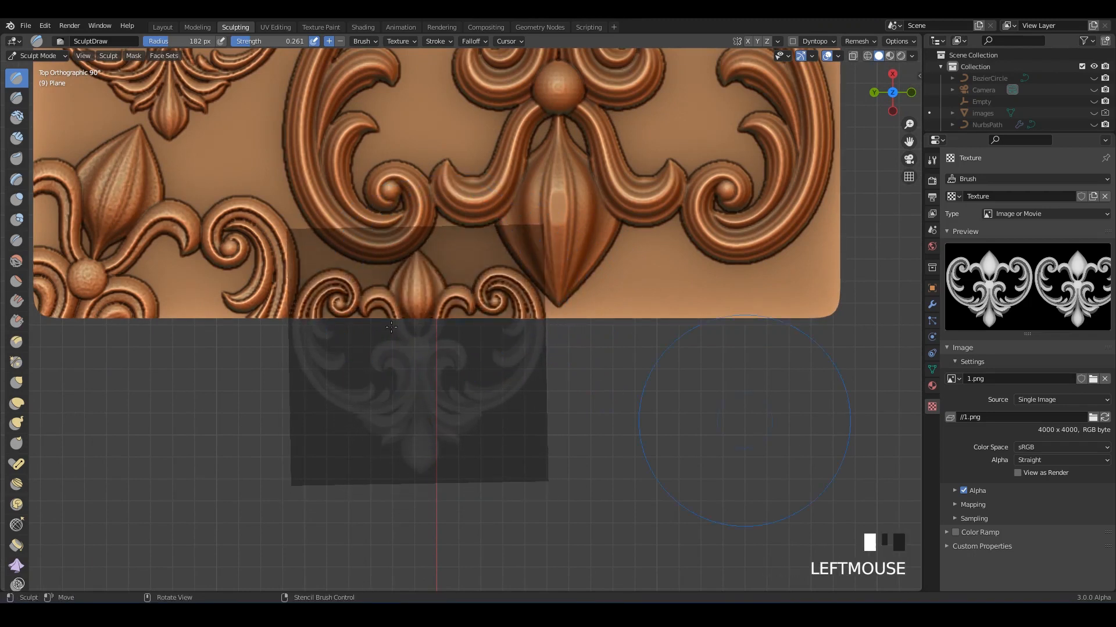
Rotate and slightly enlarge the stencil, stamp it across the bottom edge near the lower-right corner, and move it off the plane.
mouse_move(442, 352)
right_mouse_down()
mouse_move(810, 359)
mouse_move(721, 352)
mouse_move(626, 208)
right_mouse_up()
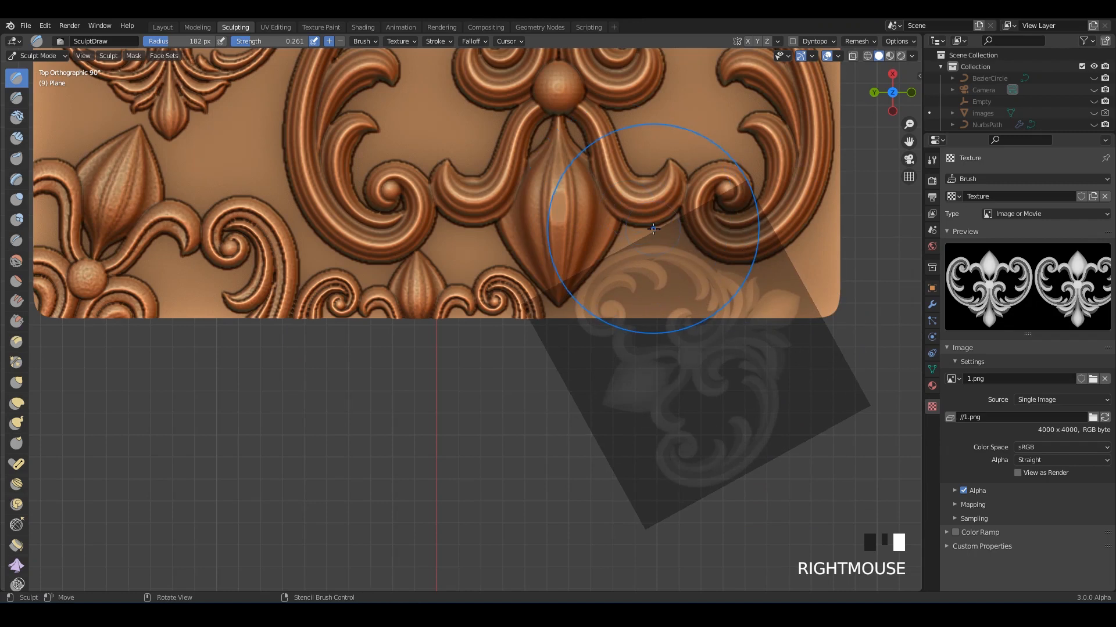
mouse_move(684, 240)
right_mouse_down()
mouse_move(699, 239)
mouse_move(706, 259)
mouse_move(698, 252)
right_mouse_up()
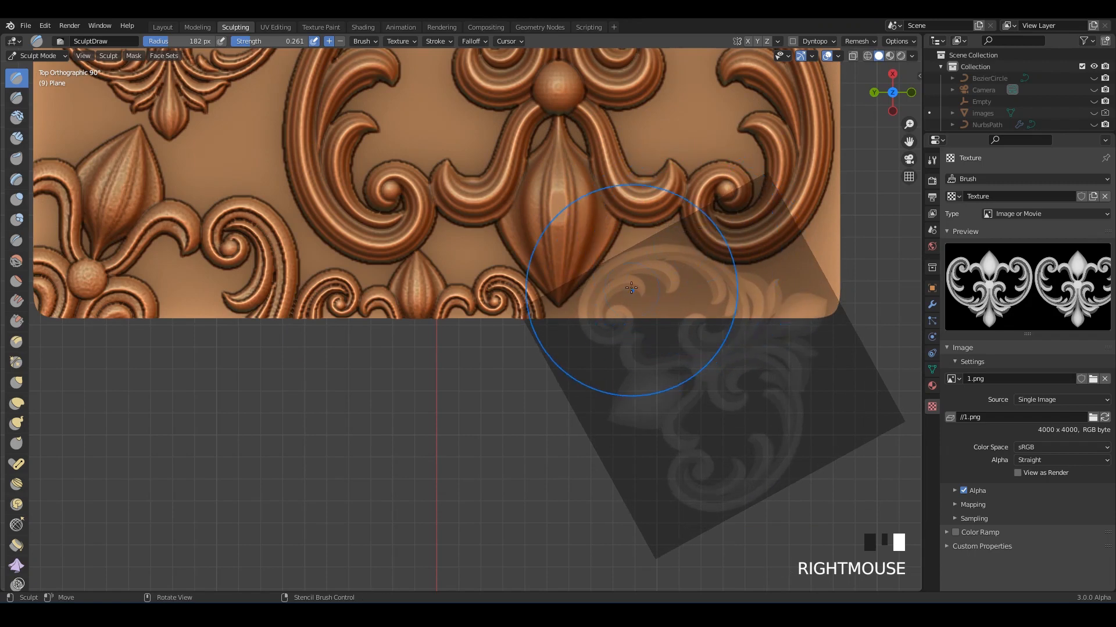
left_click_drag(630, 287, 884, 358)
left_click_drag(1020, 391, 1025, 392)
mouse_move(645, 296)
right_mouse_down()
mouse_move(674, 340)
mouse_move(849, 433)
right_mouse_up()
scroll(532, 304, "down", 5)
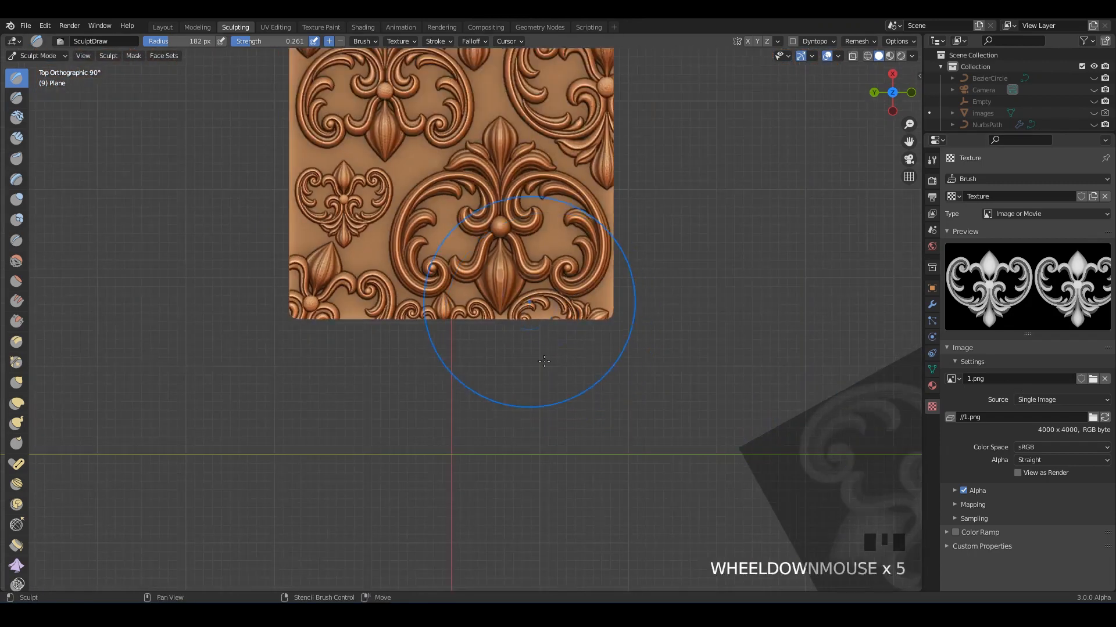
Shrink and rotate the stencil, stamp a tiny ornament in the gap below the small upright one, and move the stencil aside.
middle_click_drag(532, 302, 599, 444, "shift")
right_click_drag(805, 410, 176, 194)
scroll(189, 296, "up", 2)
middle_click_drag(176, 194, 272, 195, "shift")
right_click_drag(273, 195, 549, 362)
middle_click_drag(540, 360, 530, 267, "shift")
scroll(523, 262, "up", 1)
right_click_drag(508, 311, 520, 140)
right_click_drag(541, 177, 518, 234, "shift")
scroll(518, 235, "up", 3)
right_click_drag(513, 308, 486, 372)
right_click_drag(543, 317, 520, 337, "shift")
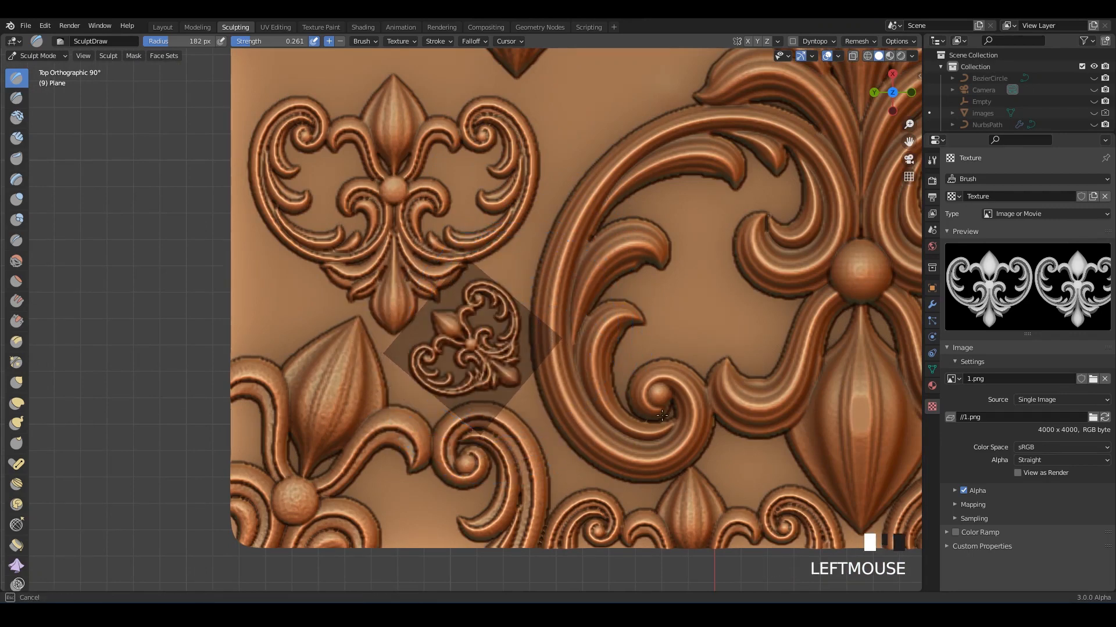
right_click_drag(455, 381, 178, 254)
scroll(178, 254, "down", 2)
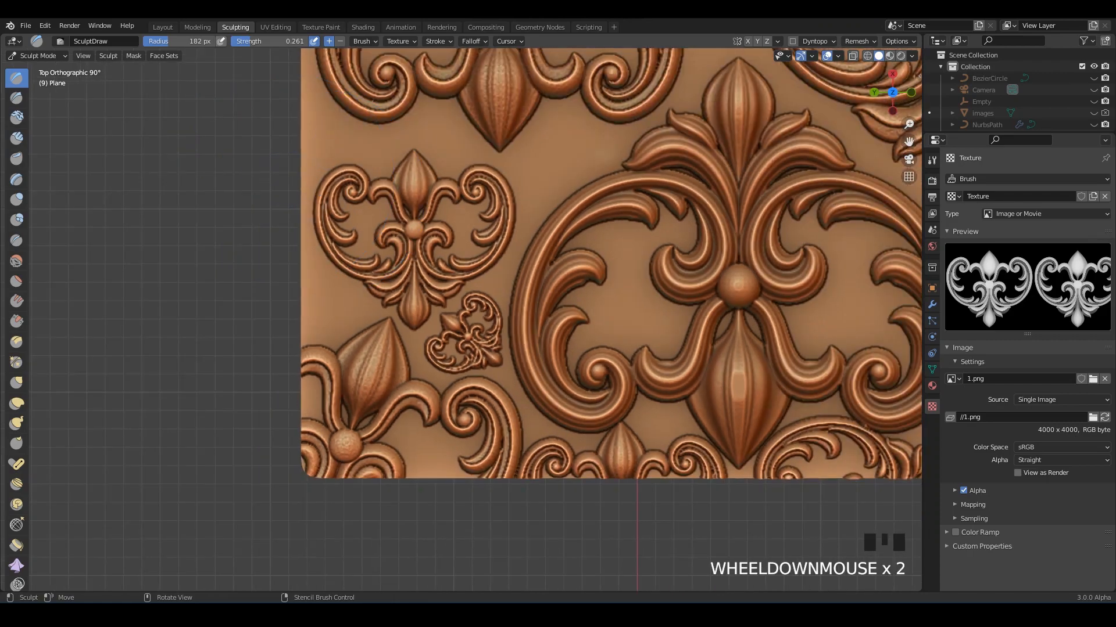
Switch to the Layout workspace, select the relief plane, and scale it along the Z axis.
left_click(162, 27)
middle_click_drag(625, 158, 599, 307)
scroll(604, 275, "up", 2)
middle_click_drag(429, 285, 616, 215)
left_click(478, 266)
right_click(479, 266)
left_click(478, 264)
scroll(614, 297, "up", 2)
key("s")
key("z")
left_click(671, 329)
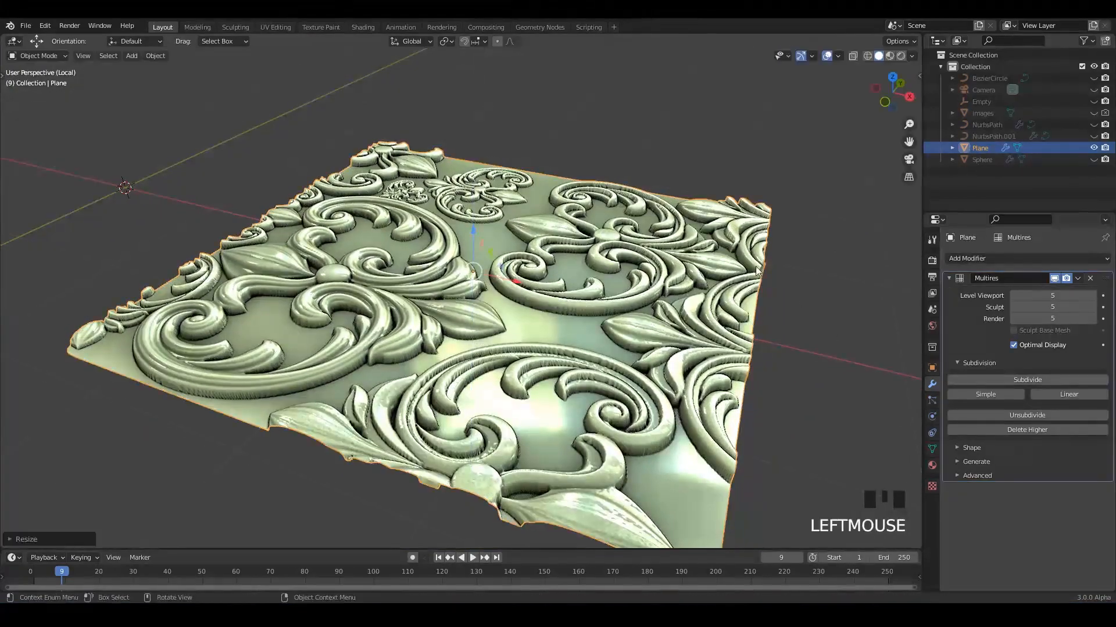
Undo the last change, leave the relief plane deselected, and save the file.
middle_click_drag(671, 329, 638, 301)
left_click(716, 315)
middle_click_drag(716, 314, 782, 205)
key("ctrl+z")
left_click(755, 305)
key("ctrl+s")
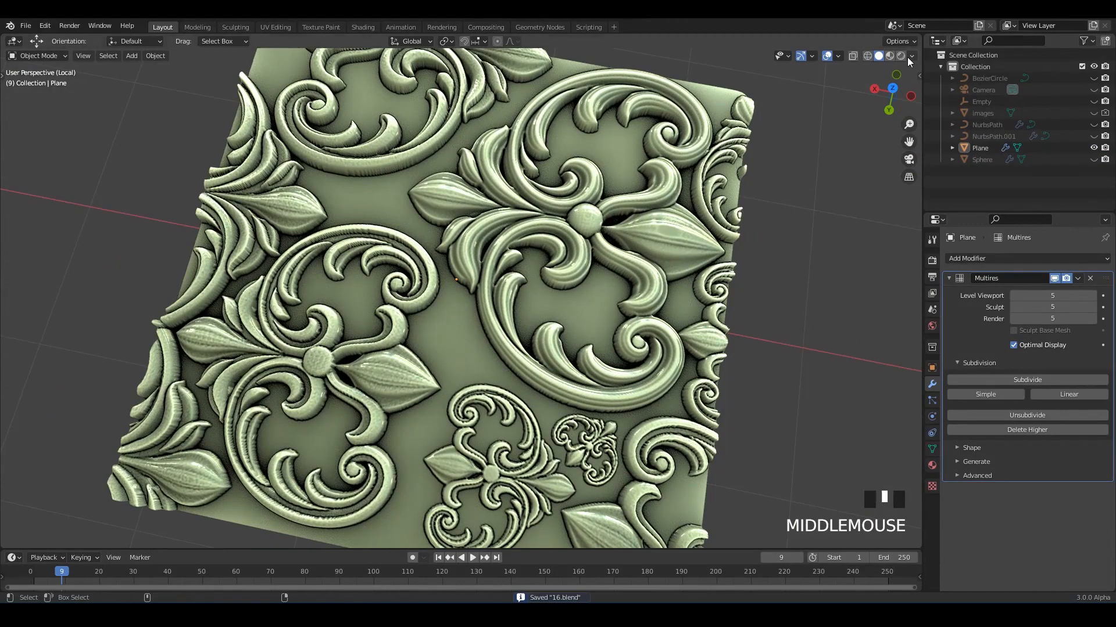
Try the red-brown, orange, and green MatCaps on the relief in the solid viewport shading.
left_click(911, 56)
left_click(929, 145)
left_click(734, 225)
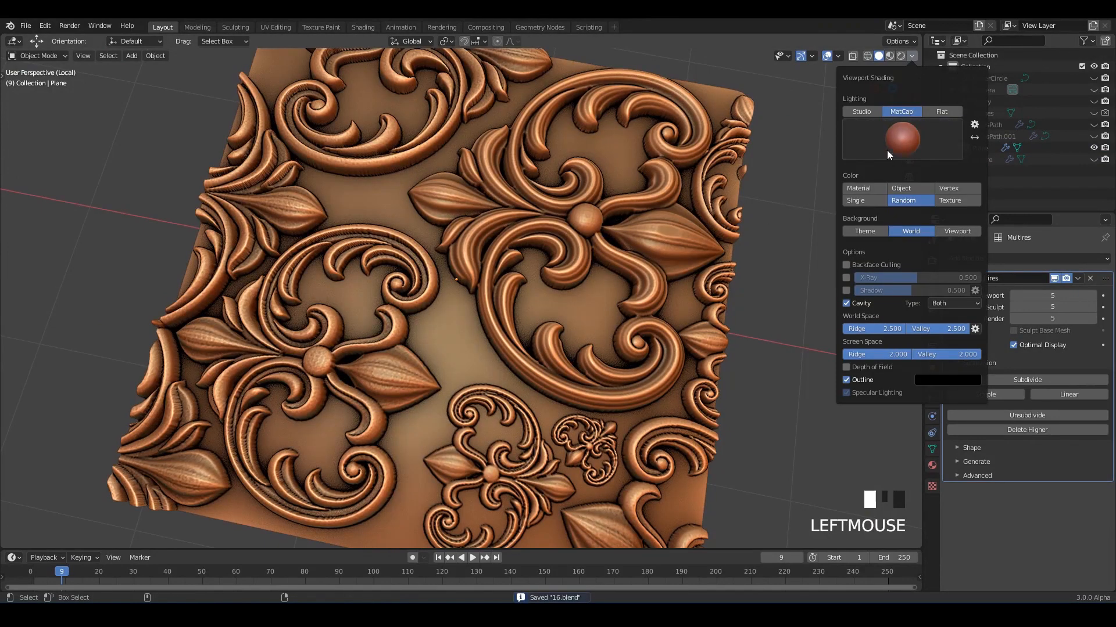
left_click(887, 150)
left_click(836, 250)
left_click(877, 152)
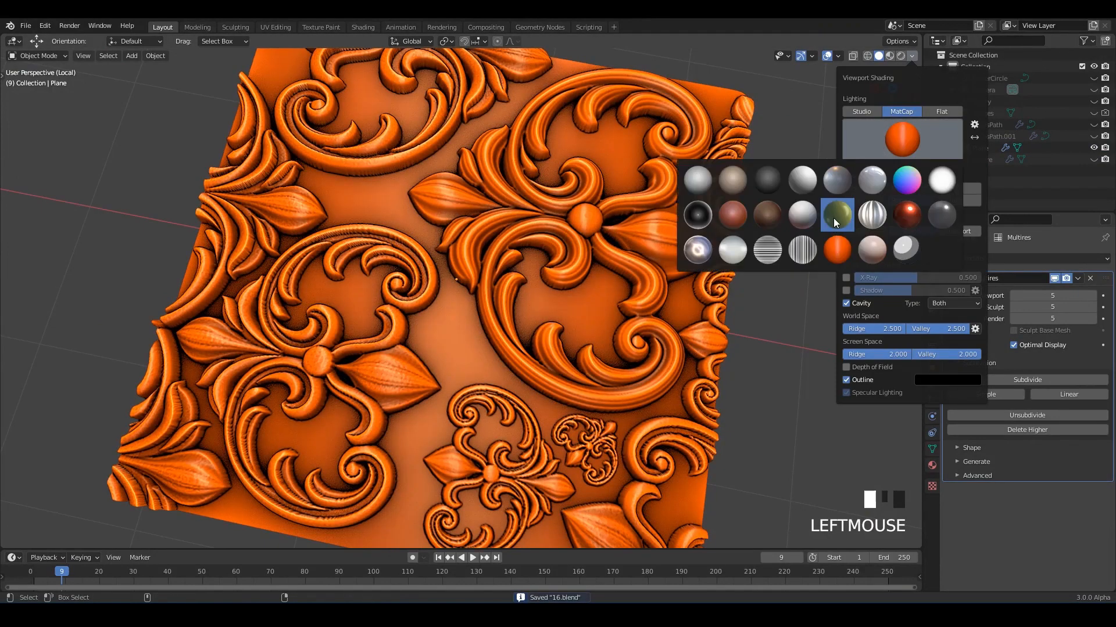
left_click(833, 218)
Try the glossy, beige, medium grey, and light grey MatCaps on the relief.
left_click(911, 56)
left_click(930, 142)
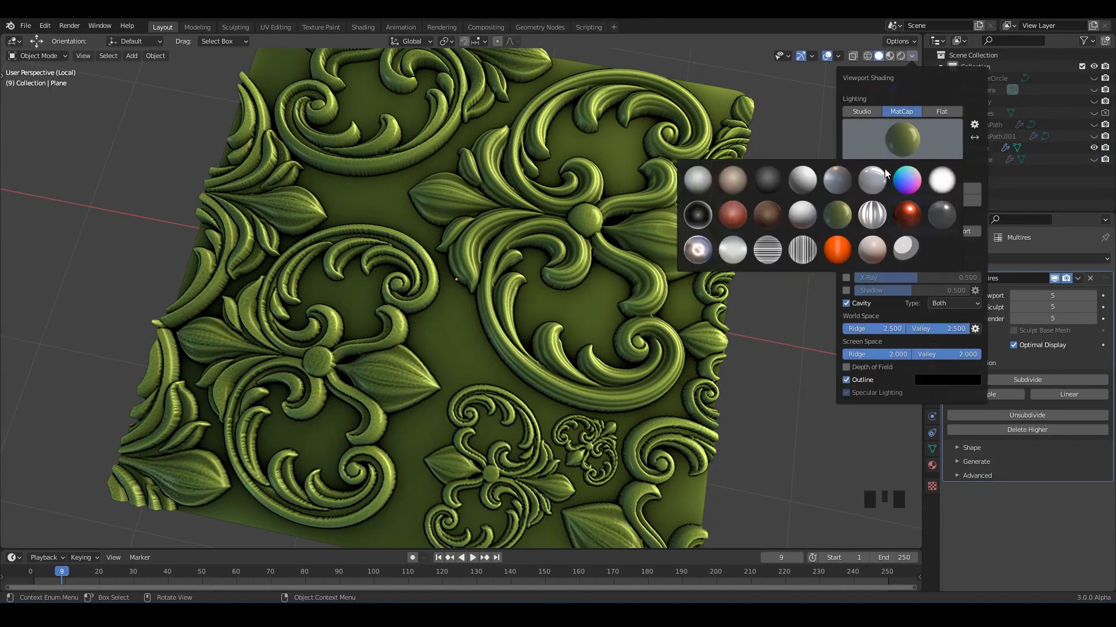
left_click(885, 170)
left_click(879, 148)
left_click(741, 179)
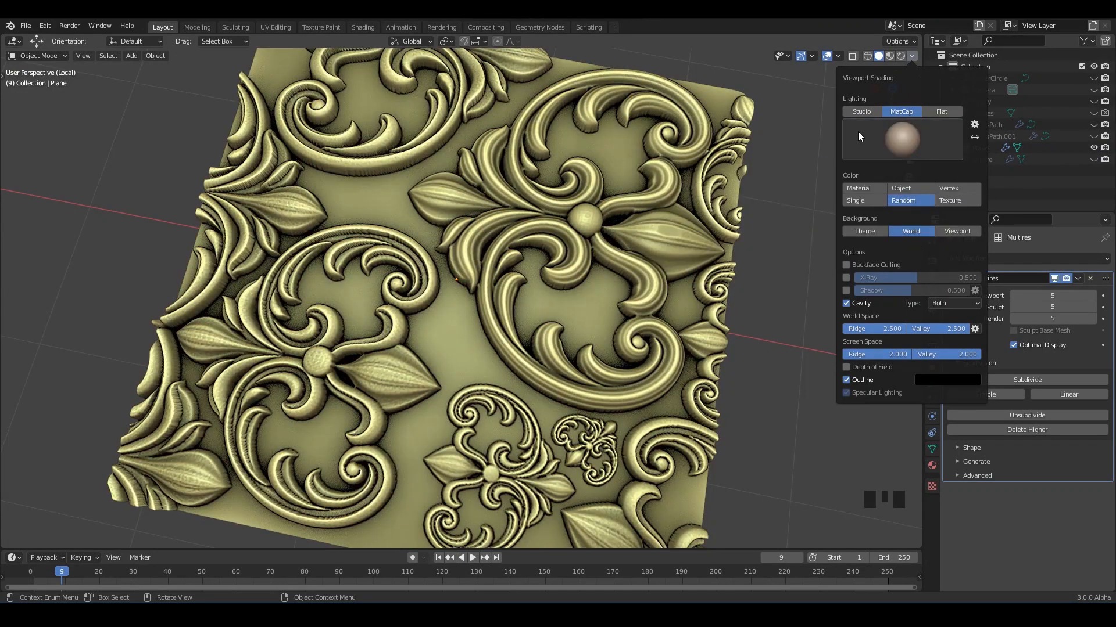
left_click(857, 131)
left_click(699, 179)
left_click(881, 131)
left_click(804, 176)
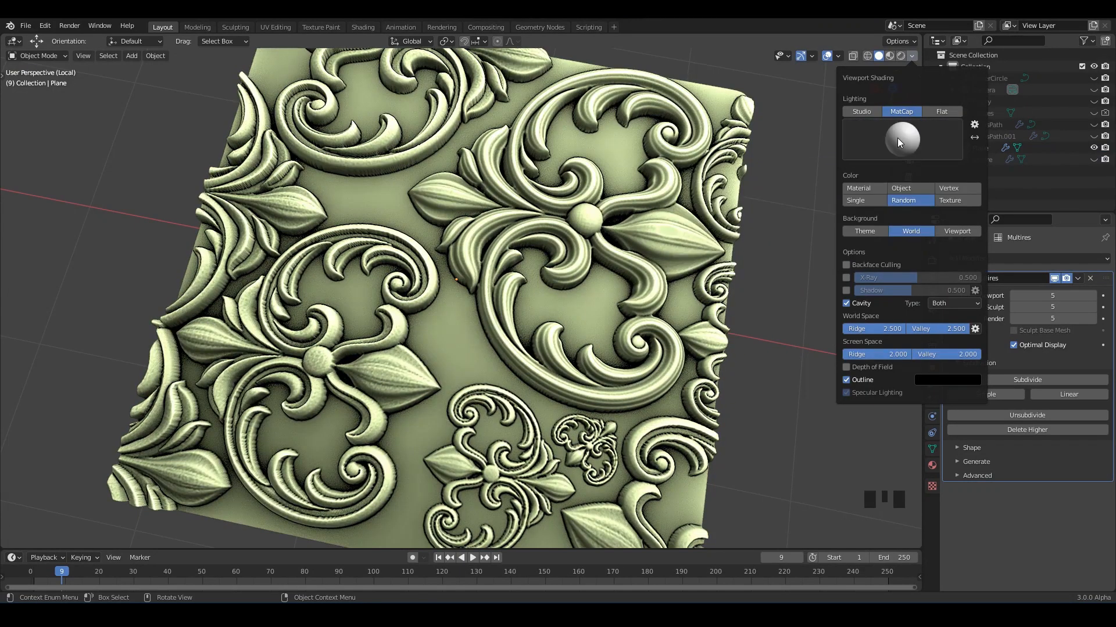
Try the blue-grey and glossy silver MatCaps, then return to light grey and view the relief from other angles.
left_click(897, 138)
left_click(845, 176)
left_click(889, 141)
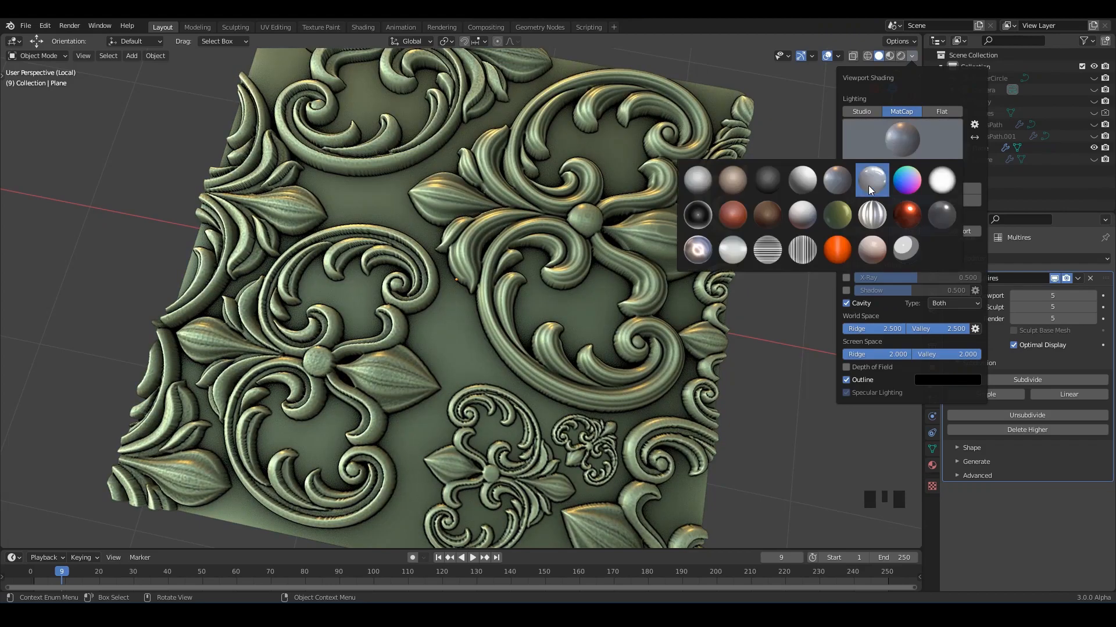
left_click(868, 186)
left_click(893, 144)
left_click(802, 176)
scroll(762, 215, "up", 2)
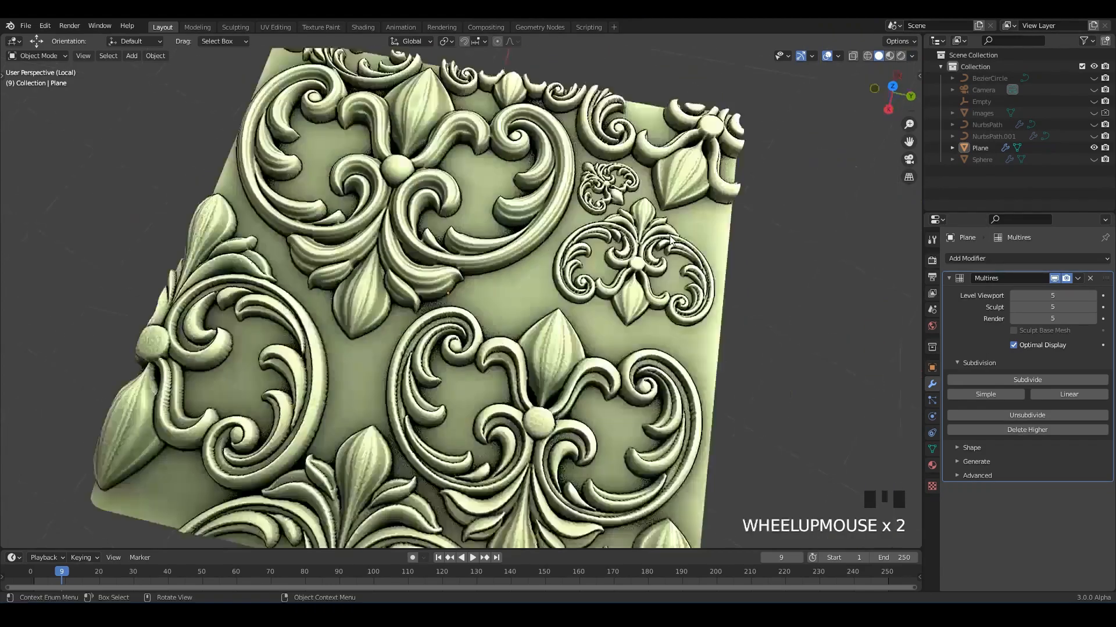
middle_click_drag(763, 215, 885, 111)
Set the viewport shading's MatCap to the beige clay sphere and inspect the relief with it.
left_click(911, 57)
left_click(897, 130)
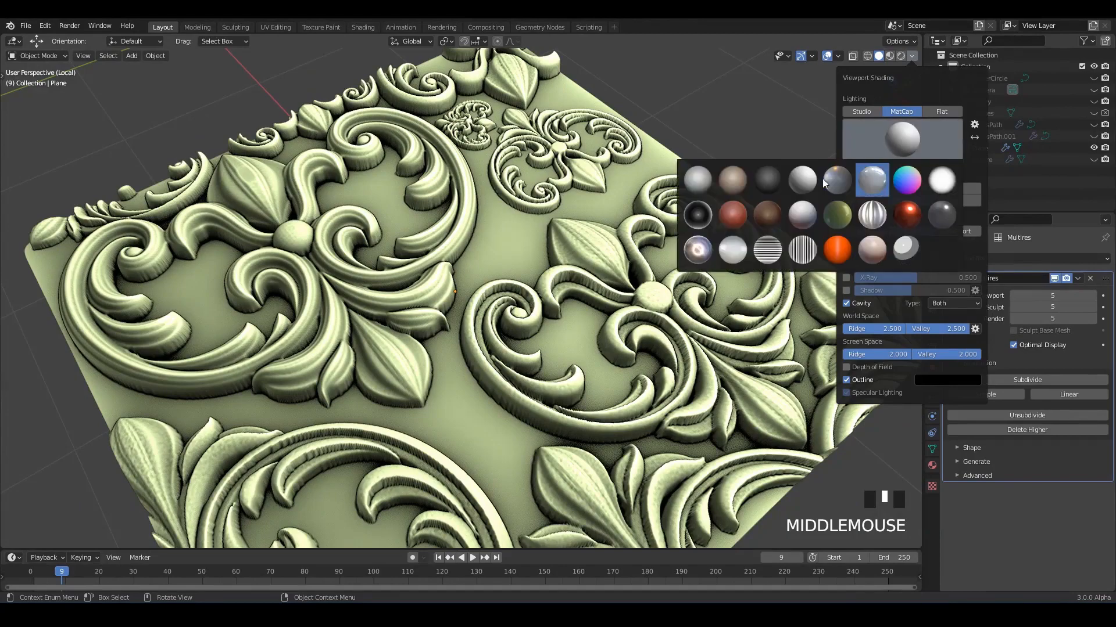
left_click(834, 178)
left_click(858, 139)
left_click(741, 180)
scroll(726, 169, "down", 2)
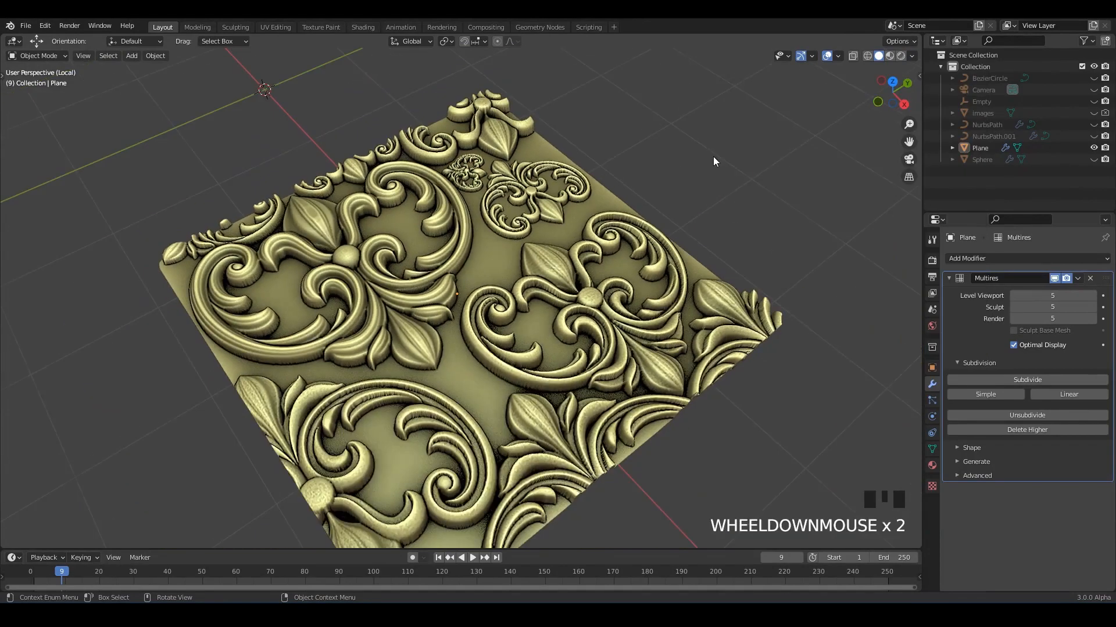
scroll(668, 204, "up", 3)
mouse_move(667, 203)
middle_mouse_down()
mouse_move(644, 177)
mouse_move(692, 198)
mouse_move(636, 168)
mouse_move(578, 197)
middle_mouse_up()
scroll(692, 198, "down", 3)
Leave local view and reveal all hidden objects in the scene.
key("slash")
scroll(577, 196, "down", 2)
key("alt+h")
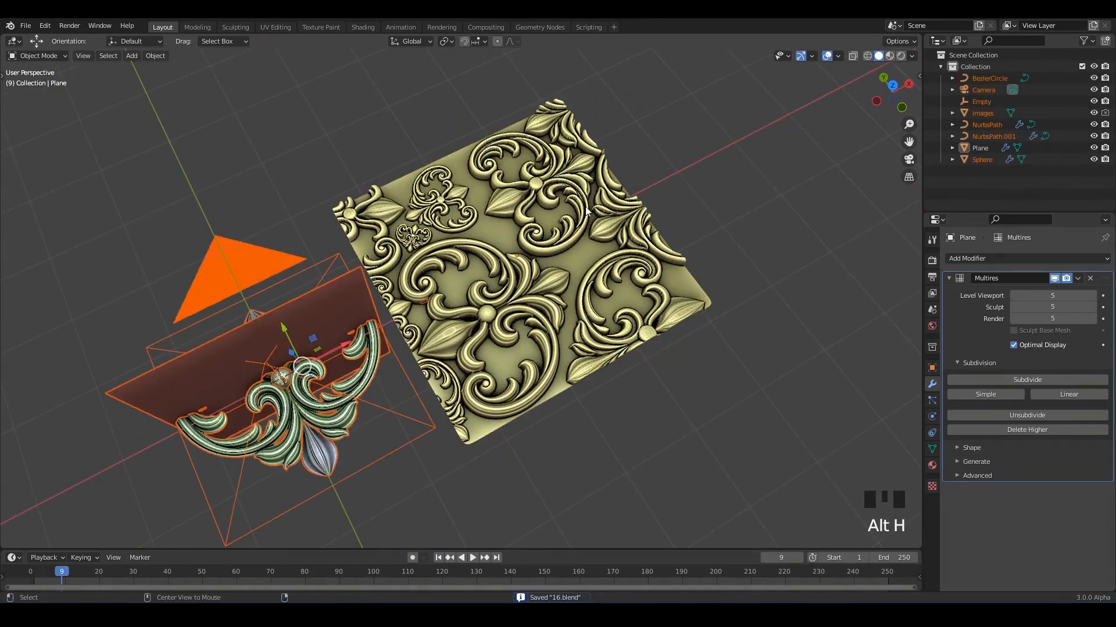
scroll(577, 196, "down", 4)
scroll(578, 196, "up", 4)
middle_click_drag(444, 272, 635, 295, "shift")
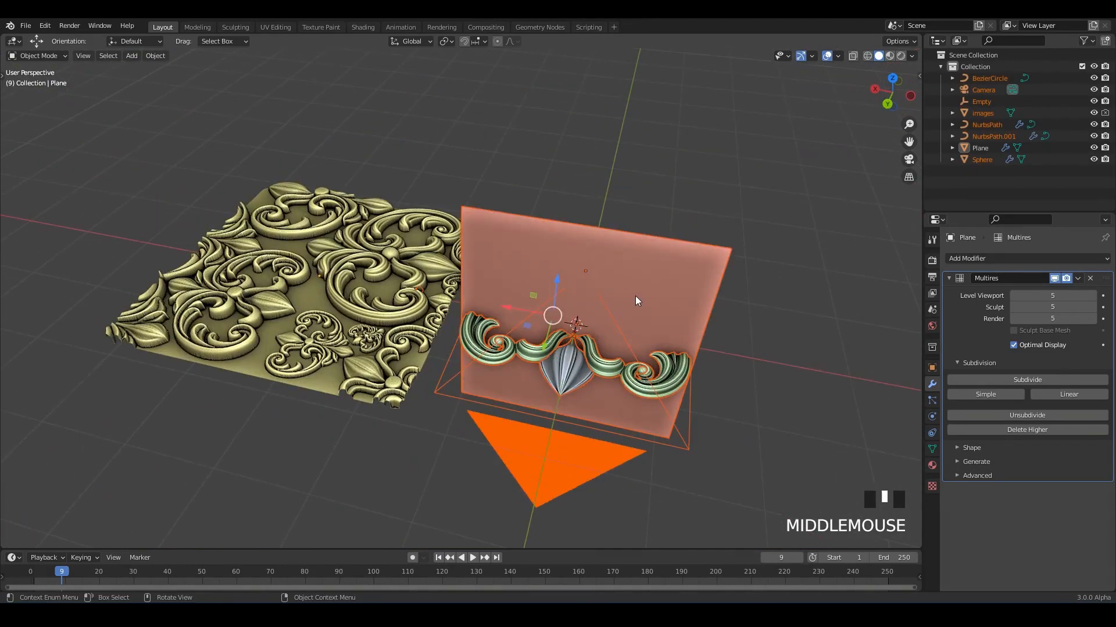
Hide the images reference plane behind the modelled ornament and save the file.
left_click(659, 273)
key("h")
scroll(545, 295, "up", 2)
middle_click_drag(699, 279, 550, 218)
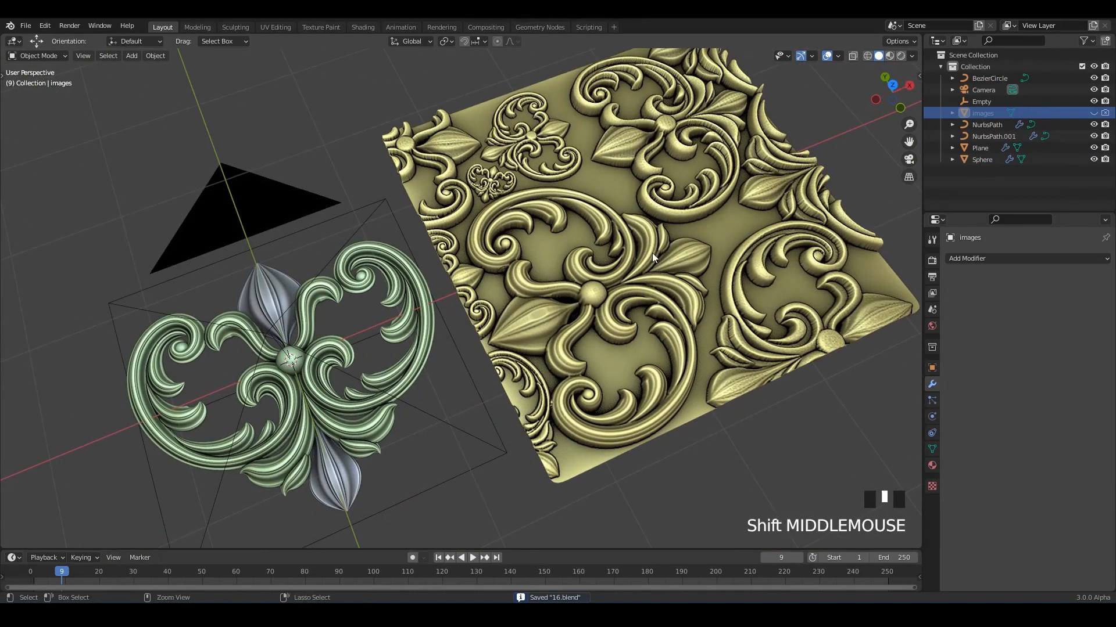
middle_click_drag(652, 253, 644, 227)
key("ctrl+s")
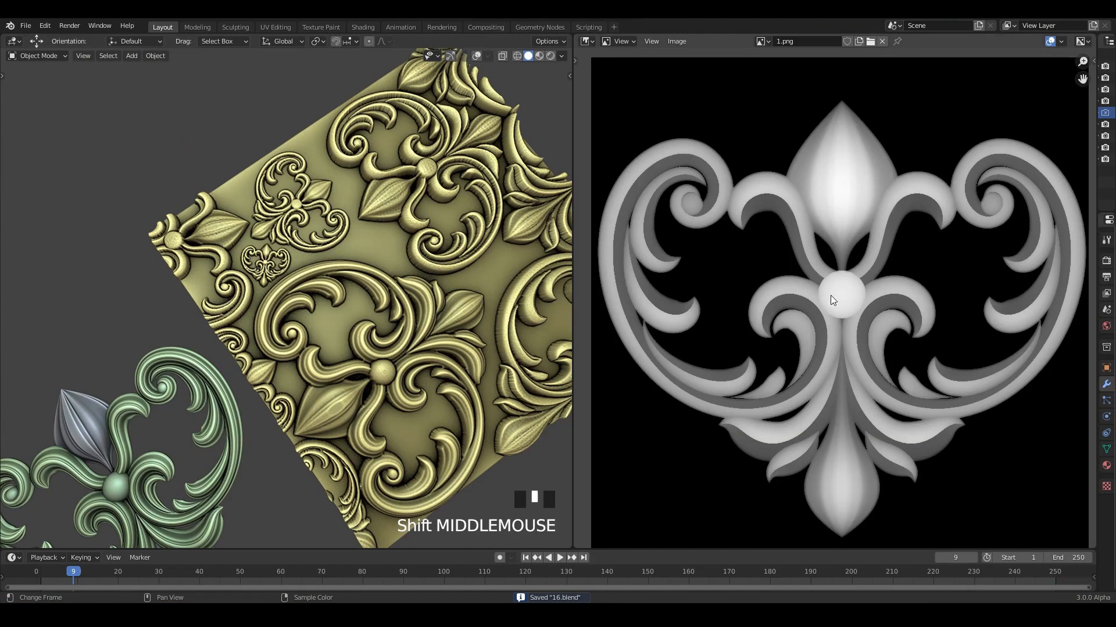
Examine the 1.png height map in the image editor alongside the modelled ornament and the stamped relief.
middle_click_drag(831, 296, 860, 250, "shift")
middle_click_drag(866, 300, 868, 453, "shift")
middle_click_drag(889, 329, 909, 294, "ctrl")
middle_click_drag(908, 208, 849, 327, "shift")
scroll(849, 327, "down", 4)
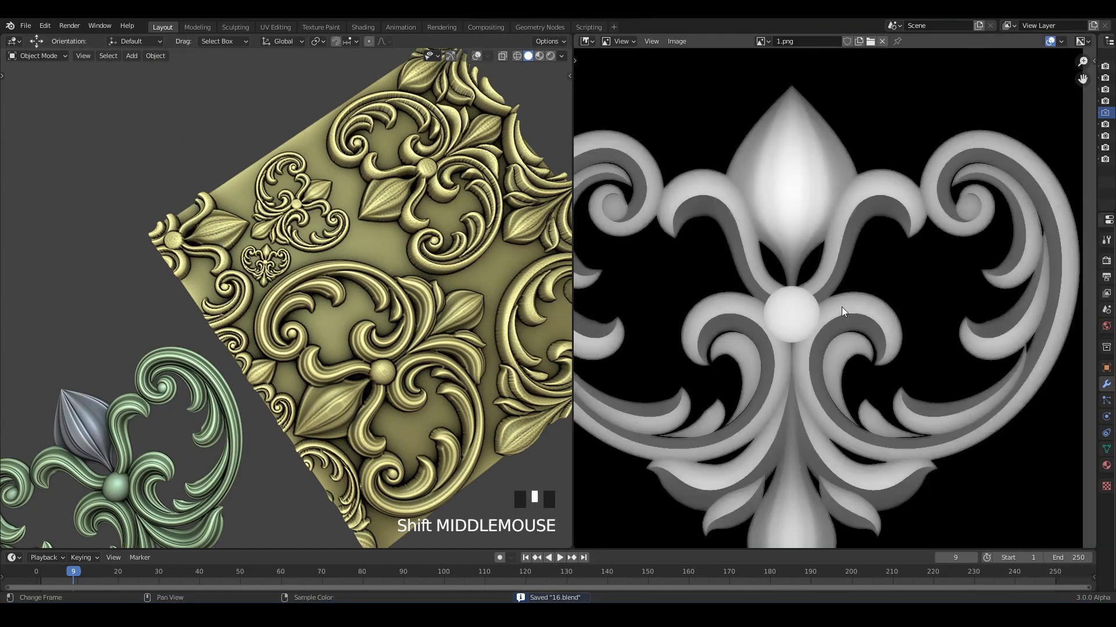
middle_click_drag(470, 317, 502, 194, "shift")
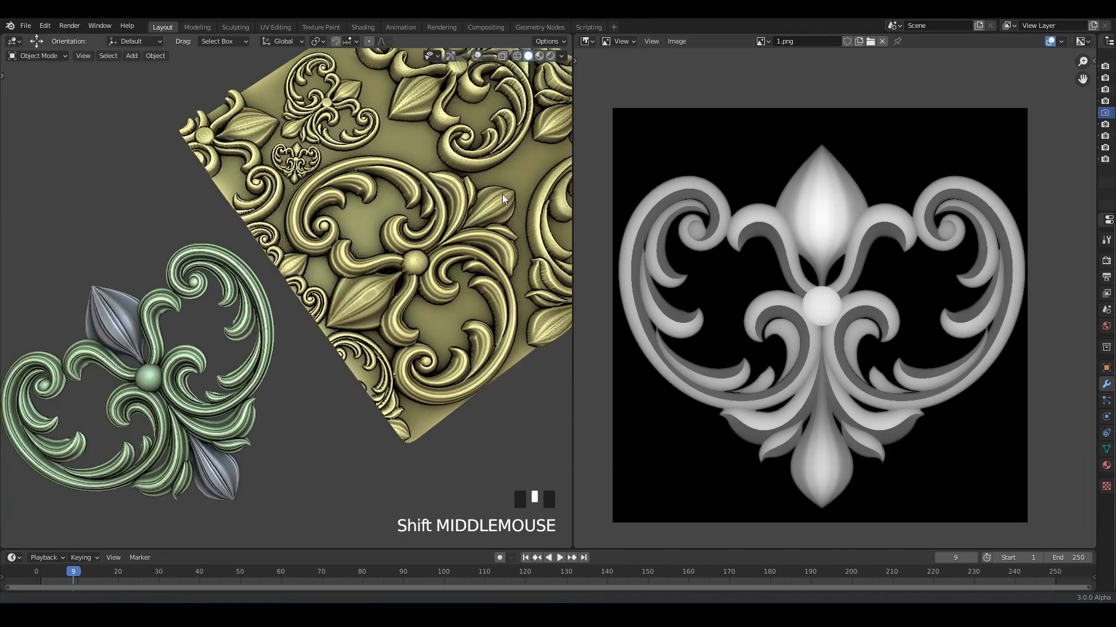
middle_click_drag(337, 296, 369, 270, "shift")
scroll(349, 290, "up", 4)
middle_click_drag(312, 314, 274, 277)
scroll(440, 274, "down", 2)
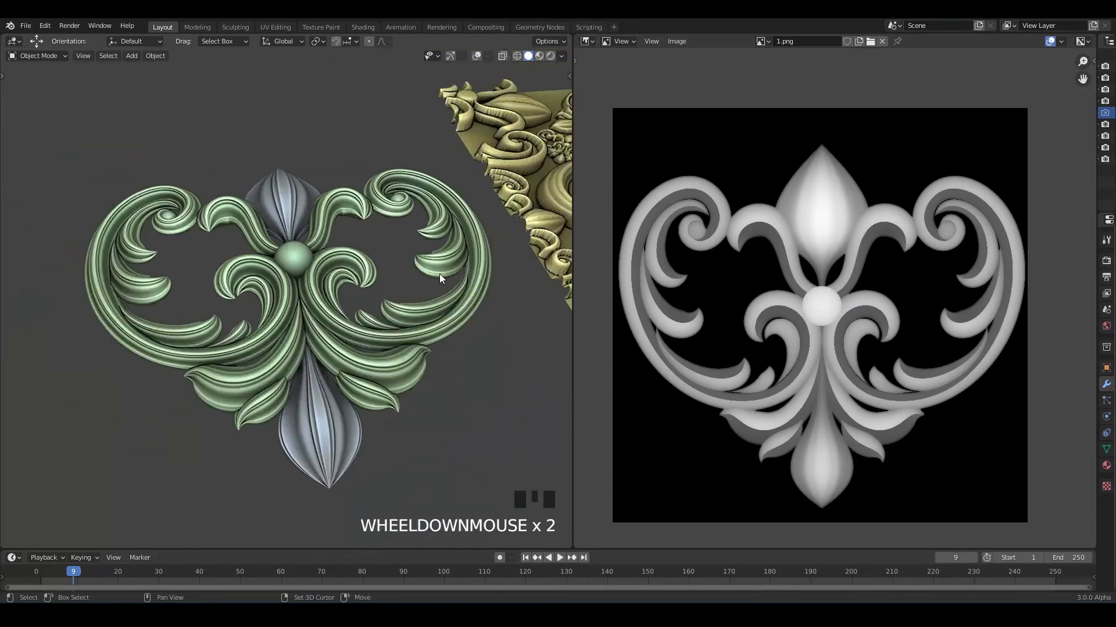
middle_click_drag(439, 274, 360, 289, "shift")
scroll(413, 300, "down", 2)
Isolate the relief plane in local view, inspect its stamped ornaments from several angles, and save the file.
left_click(428, 332)
key("slash")
scroll(390, 349, "up", 3)
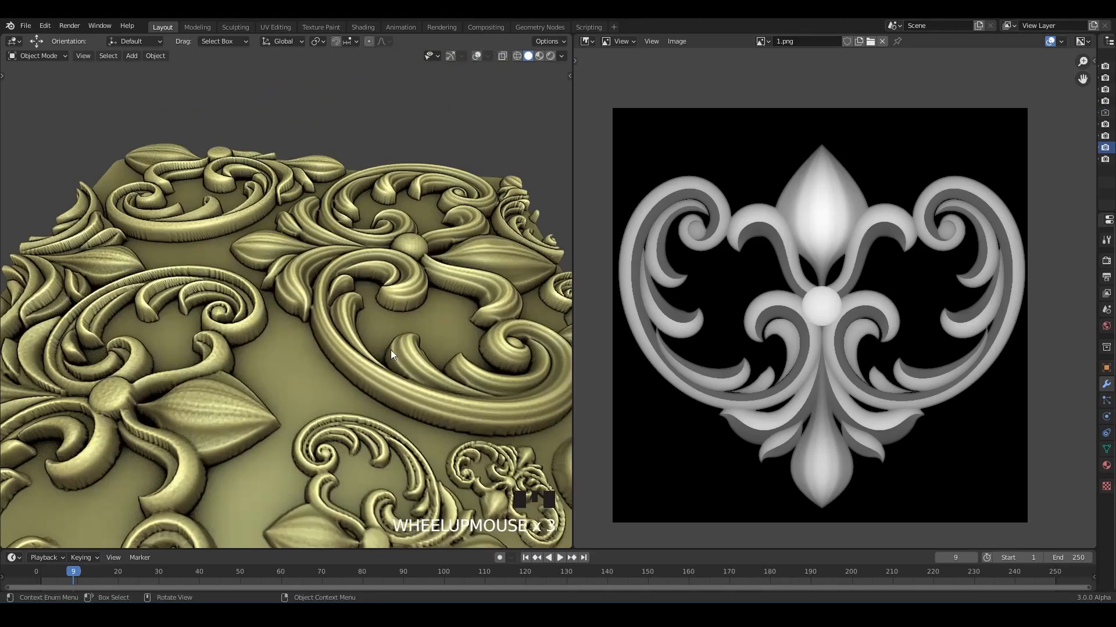
middle_click_drag(390, 350, 521, 61)
scroll(350, 273, "down", 3)
middle_click_drag(414, 261, 364, 248)
middle_click(290, 281, "alt")
middle_click_drag(293, 282, 344, 337, "alt")
mouse_move(405, 359)
middle_mouse_down("alt")
mouse_move(424, 332)
mouse_move(416, 347)
mouse_move(404, 293)
mouse_move(373, 331)
mouse_move(364, 320)
mouse_move(471, 304)
mouse_move(379, 330)
mouse_move(270, 309)
mouse_move(311, 314)
mouse_move(306, 287)
mouse_move(320, 286)
mouse_move(313, 295)
mouse_move(396, 348)
middle_mouse_up("alt")
scroll(364, 320, "down", 2)
scroll(264, 285, "down", 2)
key("ctrl+s")
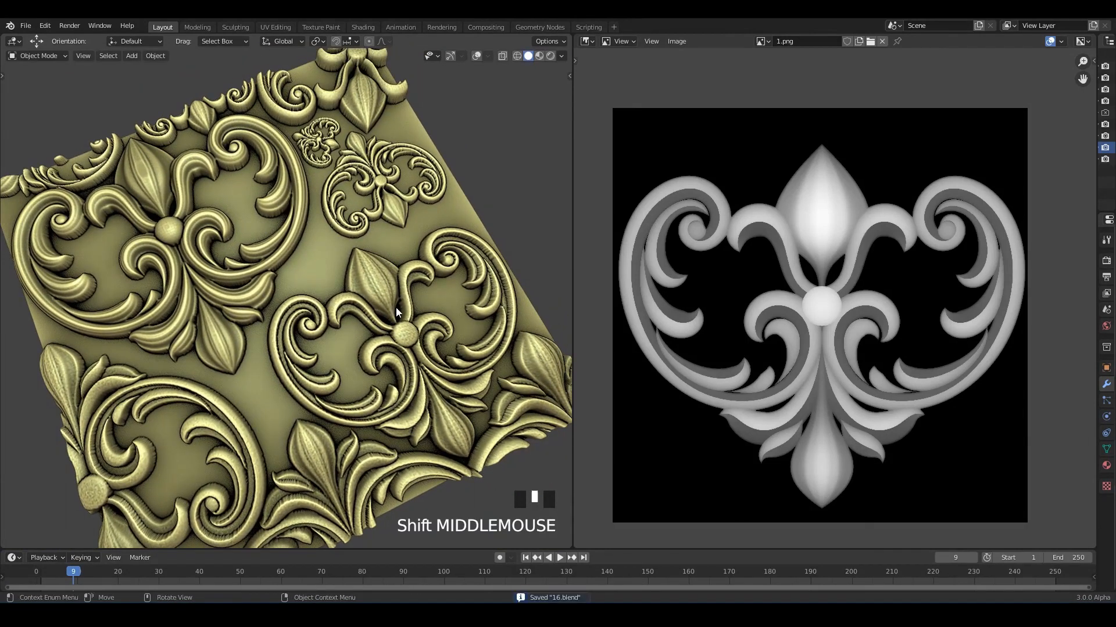